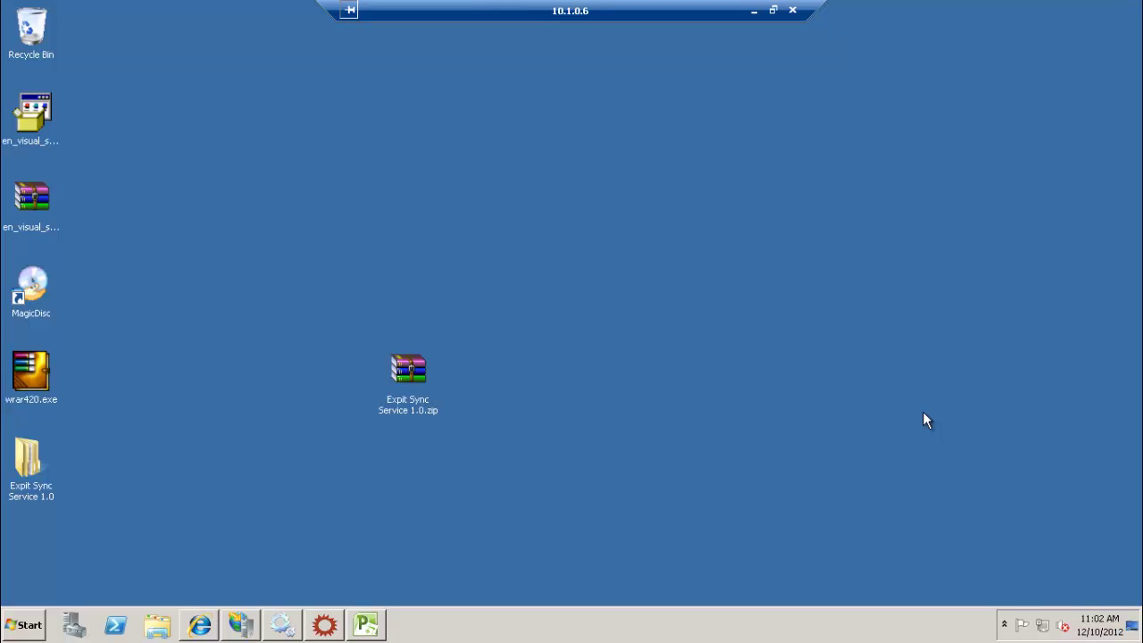
Confirm Expit Synchronization Service is running and the Expit.Communication.Service site exists in IIS Manager.
click(282, 624)
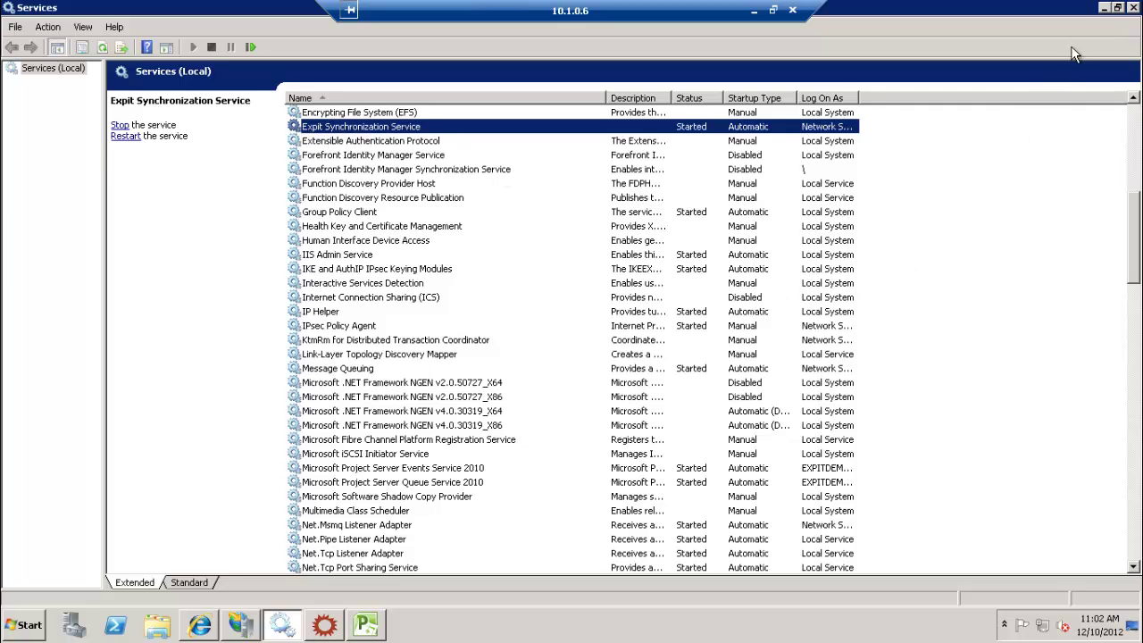
click(1103, 8)
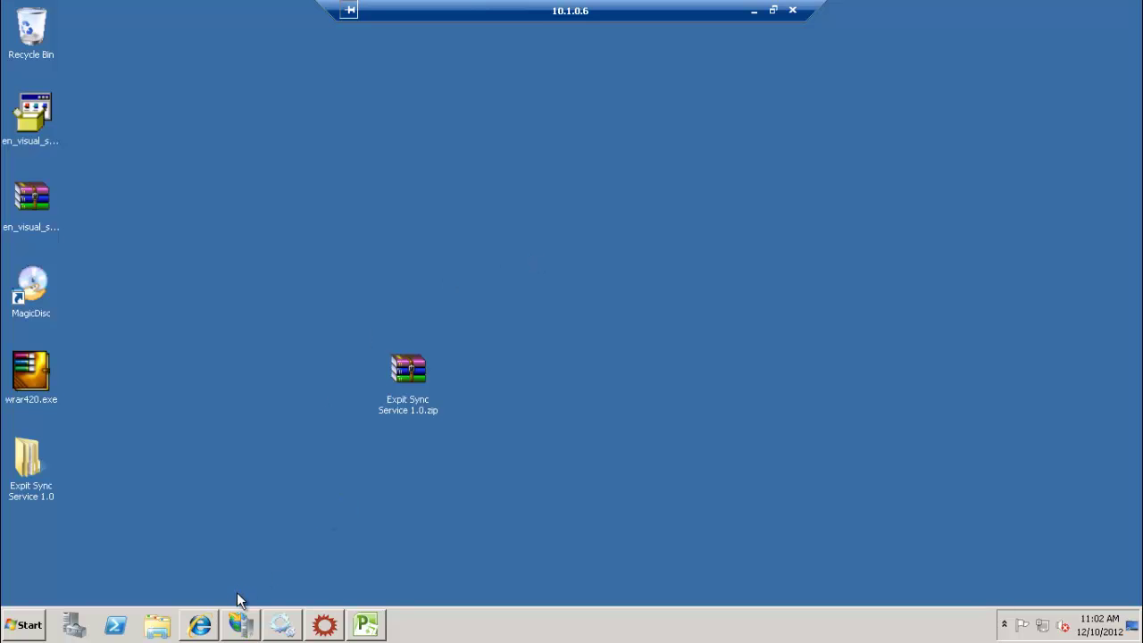
click(239, 627)
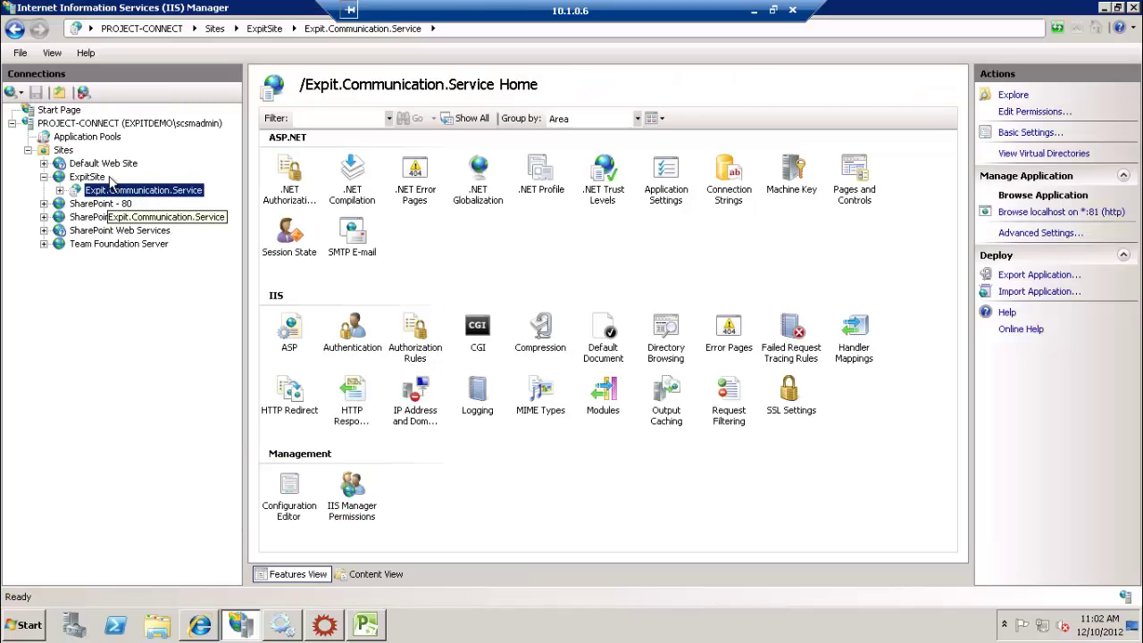
click(1104, 8)
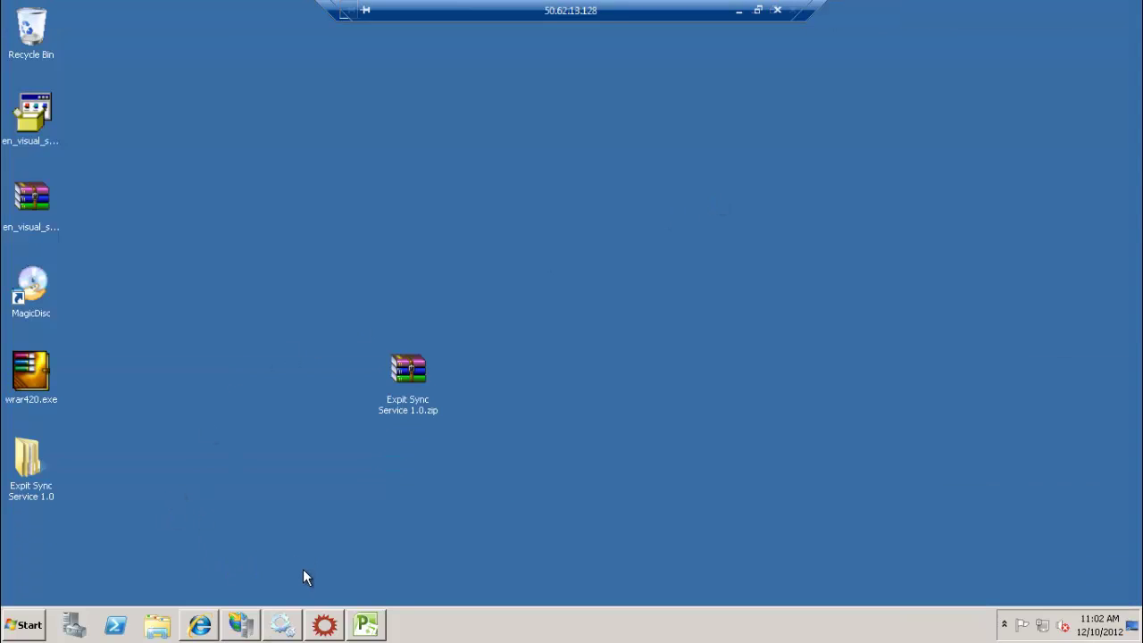
View the details of SCSM service scsmserver.expitdemo.com and close them without saving.
click(321, 625)
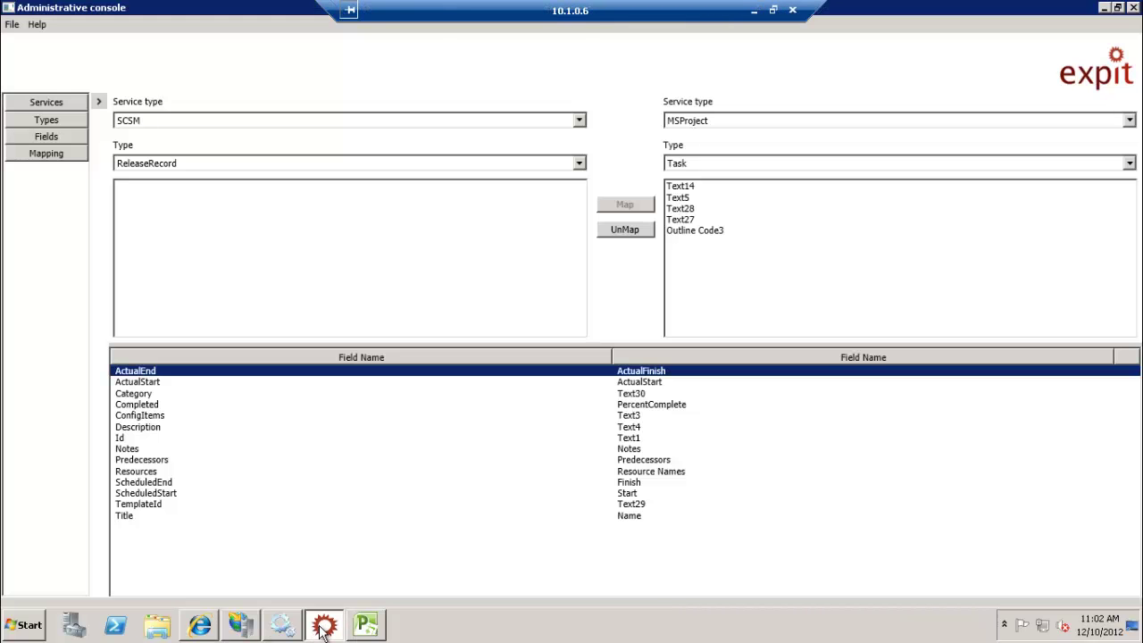
click(56, 101)
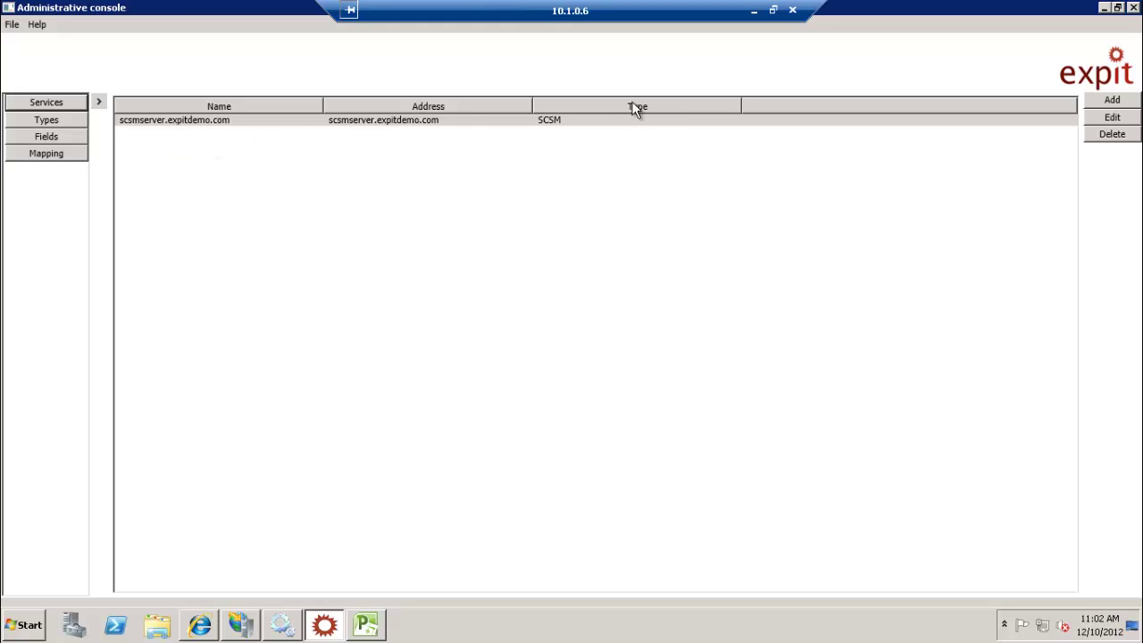
click(1091, 118)
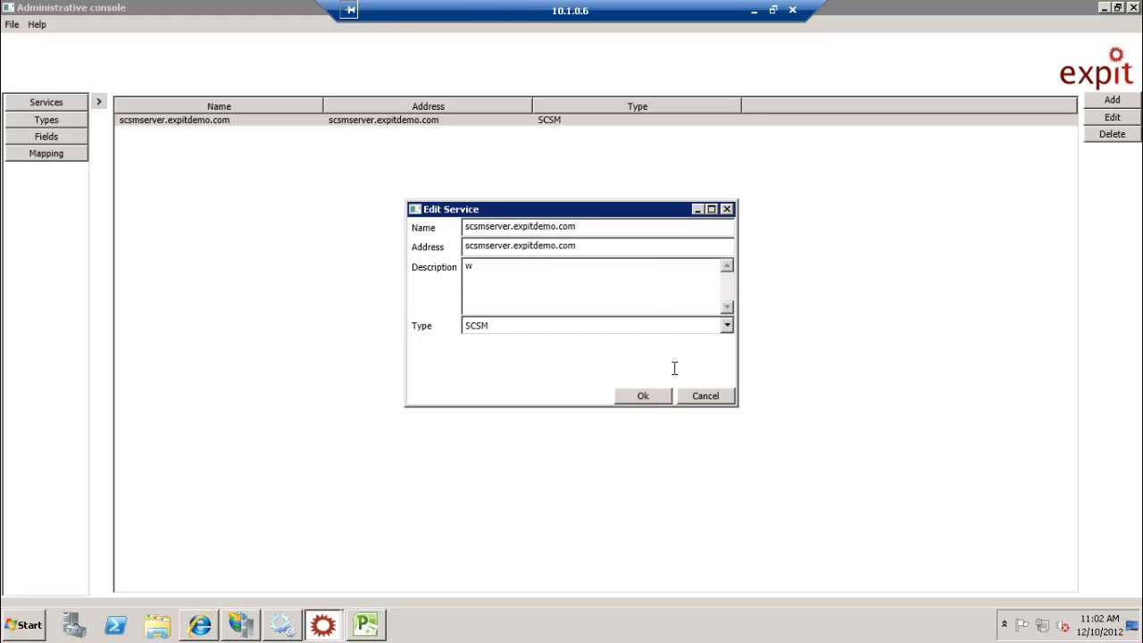
click(701, 396)
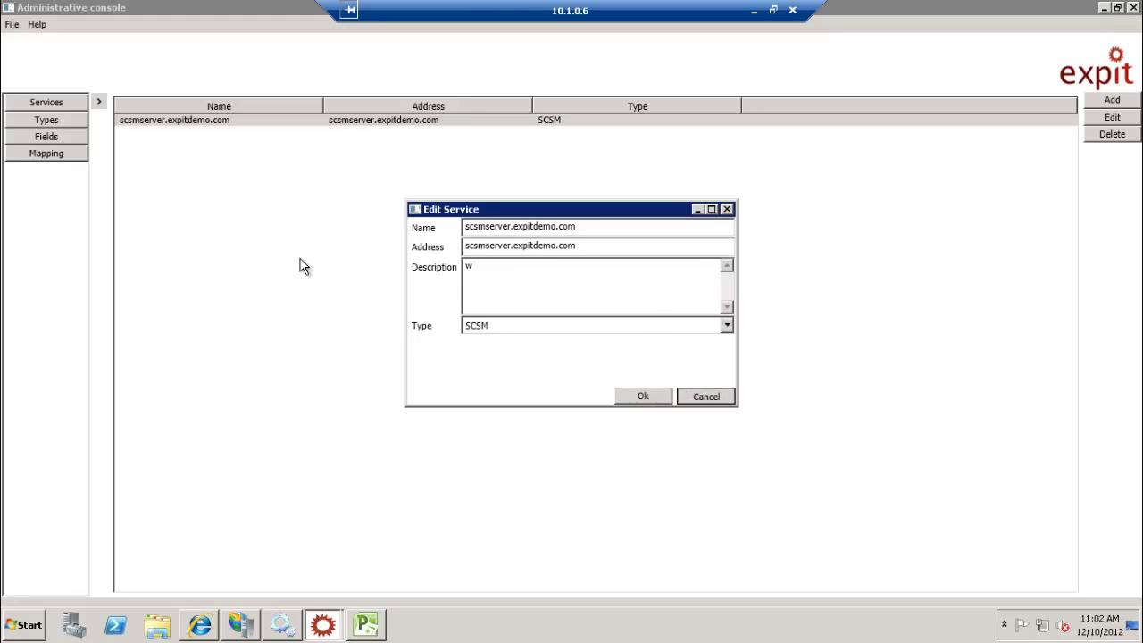
List the MSProject work item types and select the Task type.
click(46, 121)
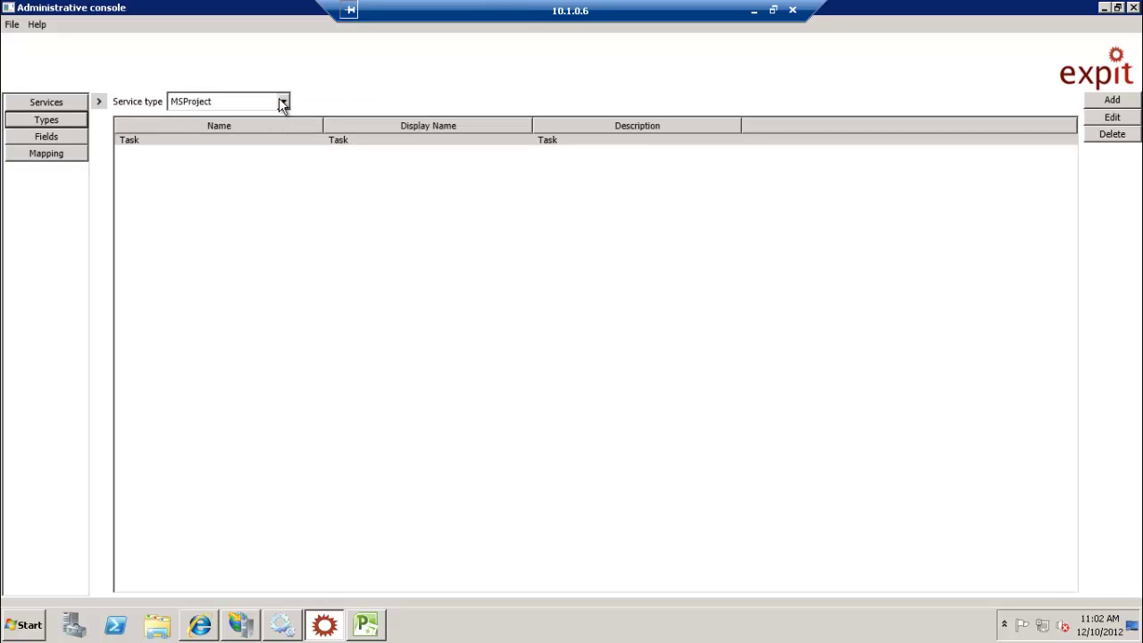
click(200, 107)
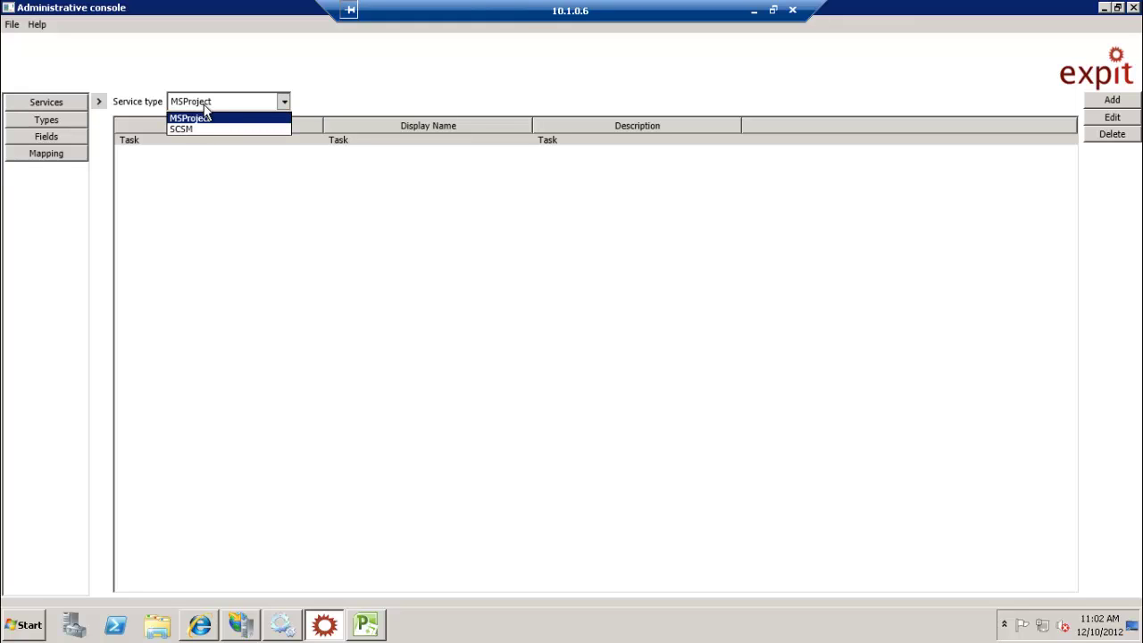
click(223, 106)
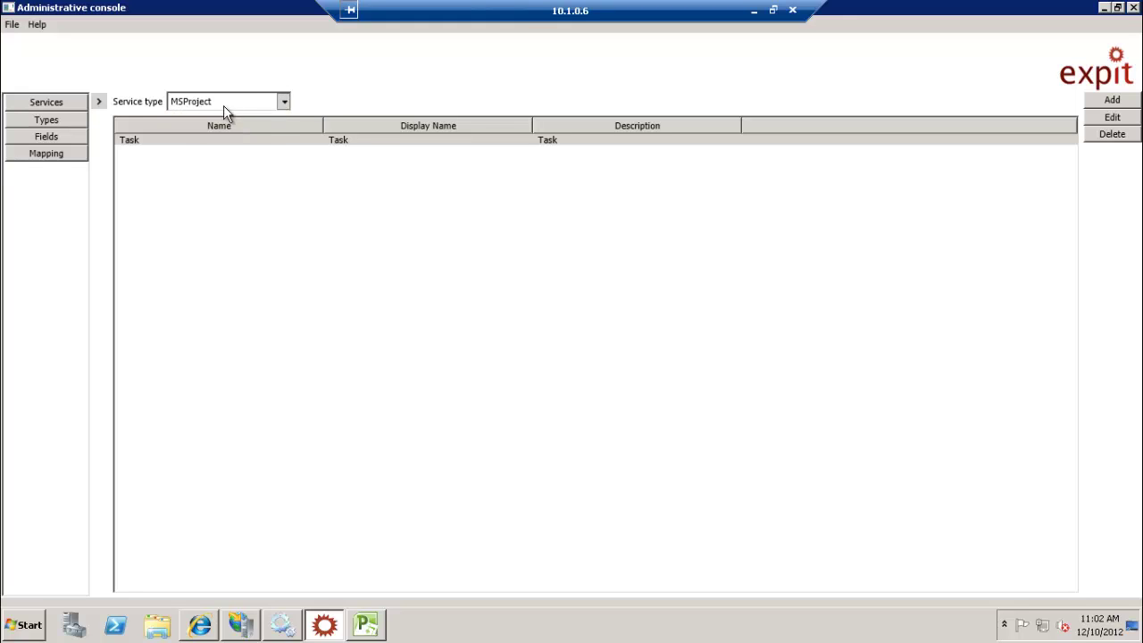
click(278, 105)
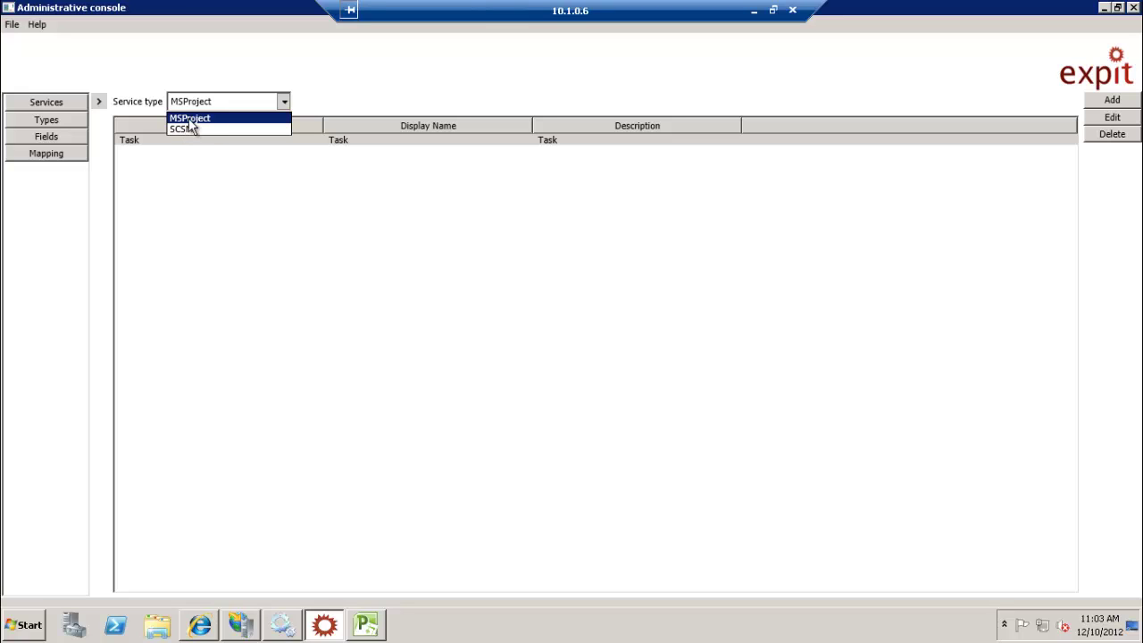
click(126, 152)
click(123, 145)
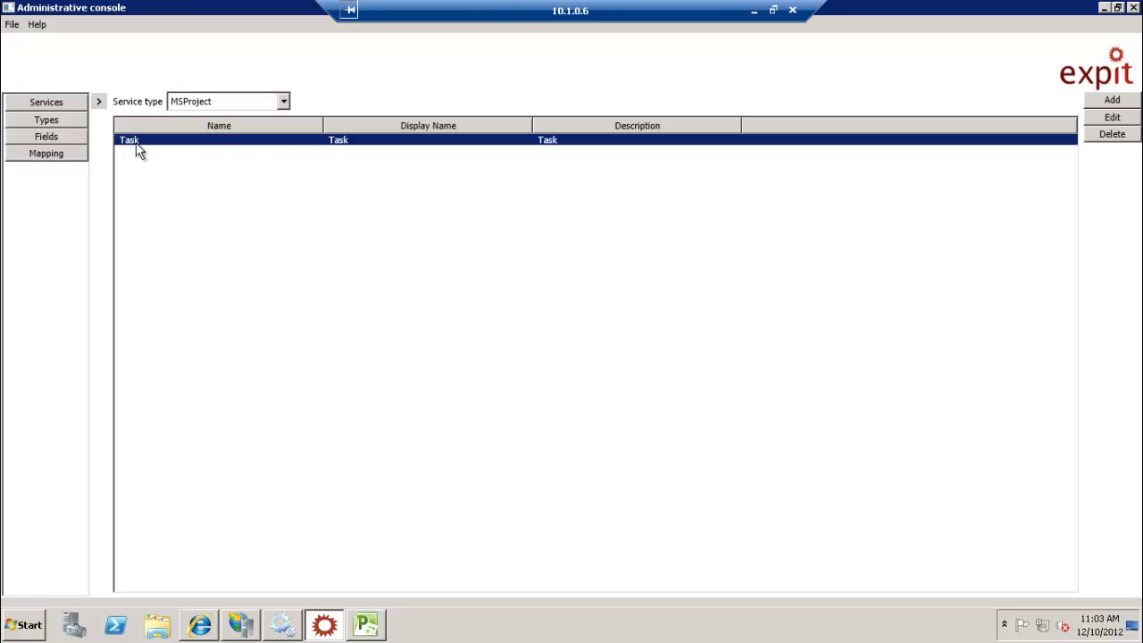
Switch to SCSM types, select ServiceRequest, and show its fields.
click(282, 104)
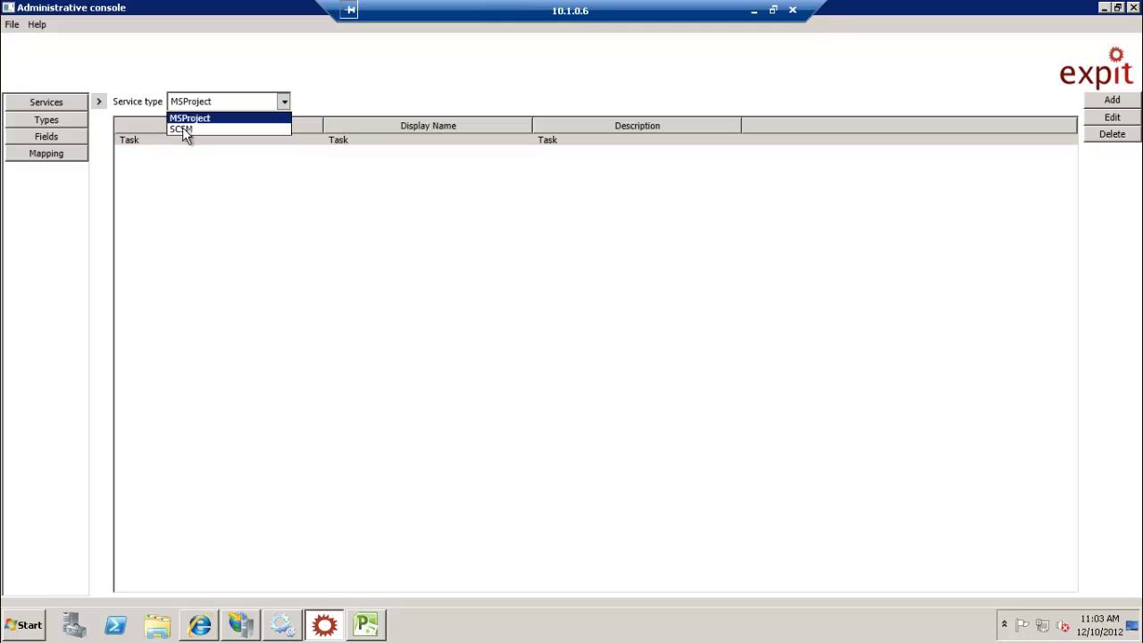
click(181, 129)
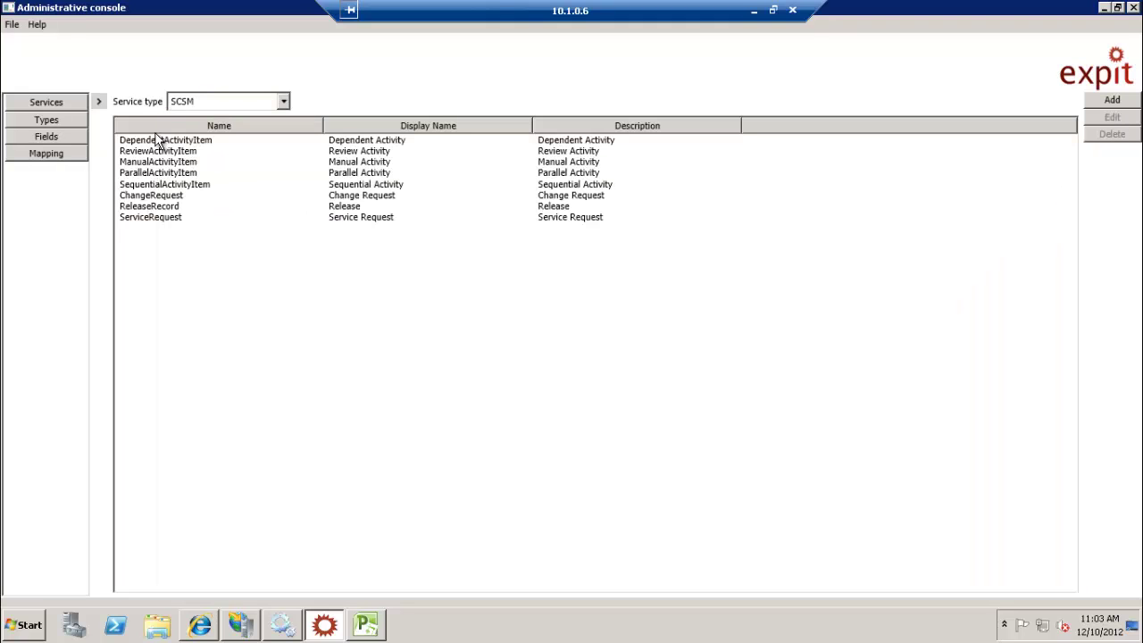
click(158, 151)
click(155, 206)
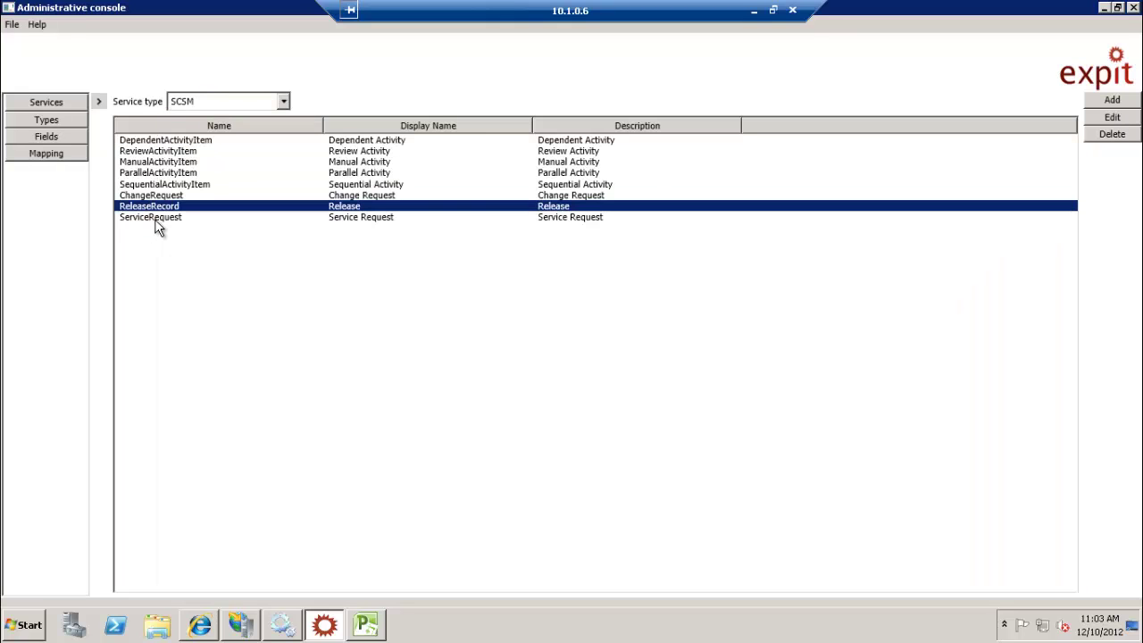
click(155, 216)
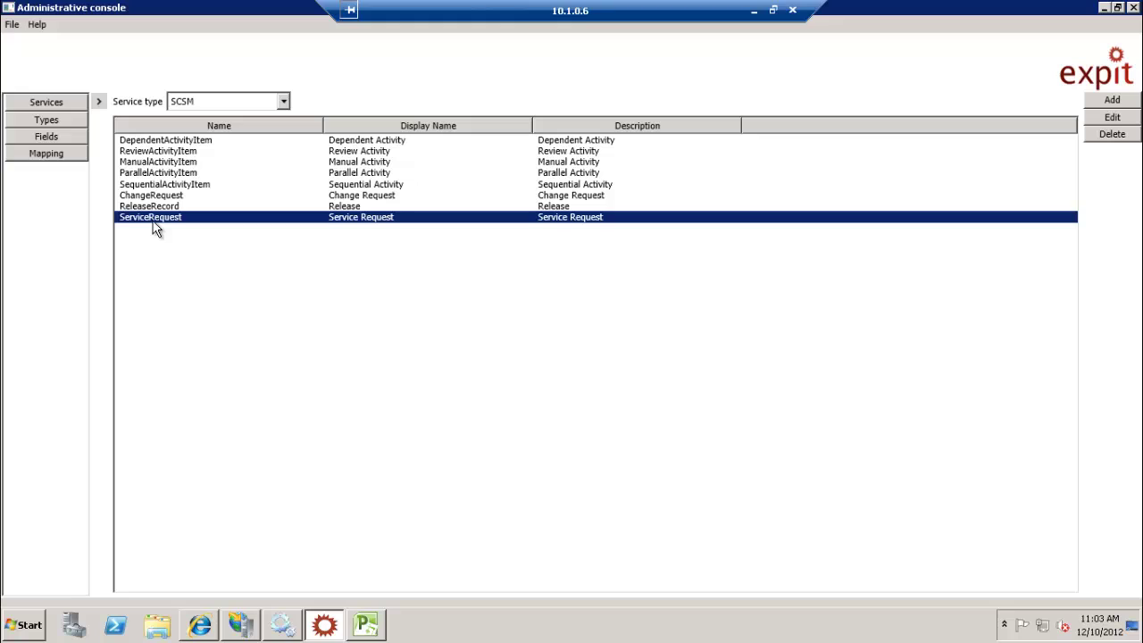
click(25, 137)
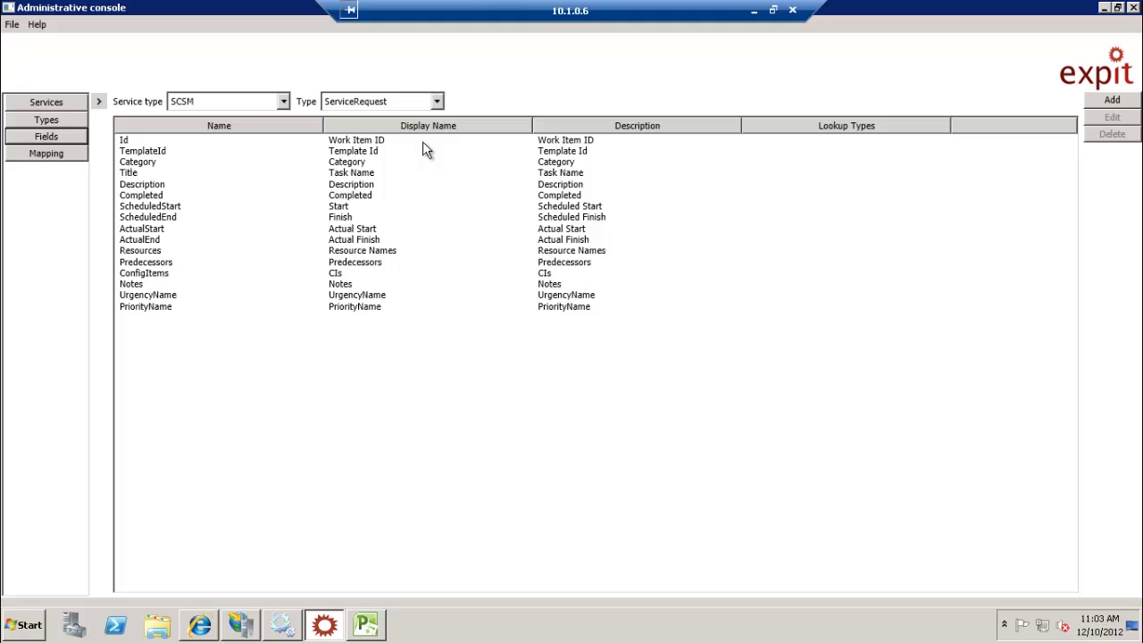
Show MSProject Task fields, then open the SCSM ReleaseRecord to MSProject Task field mapping.
click(284, 101)
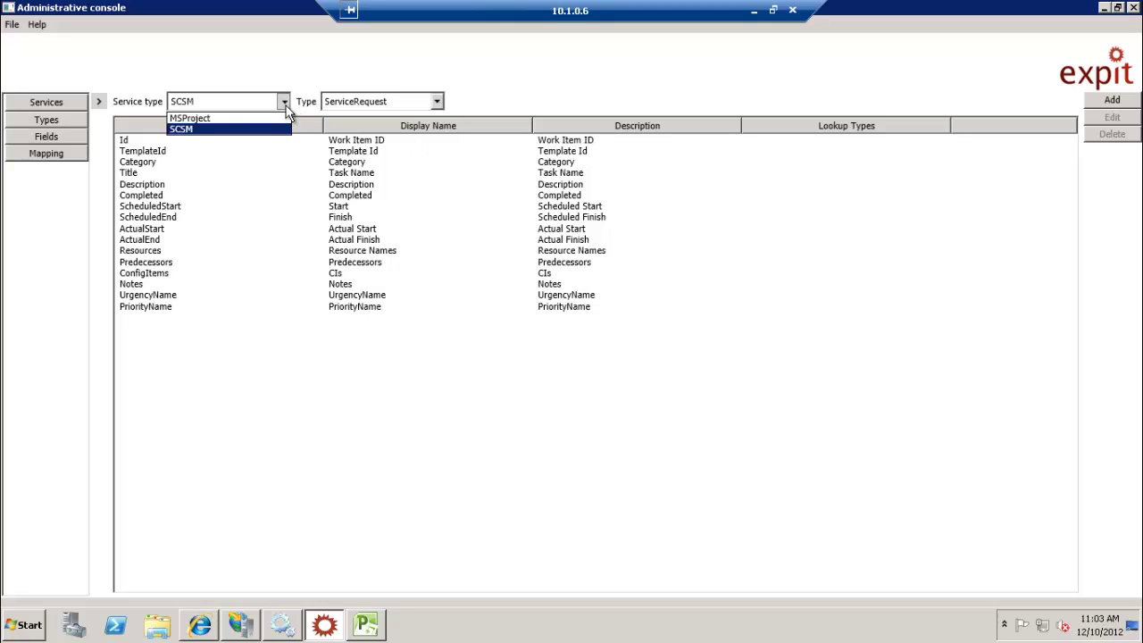
click(210, 117)
click(392, 103)
click(383, 117)
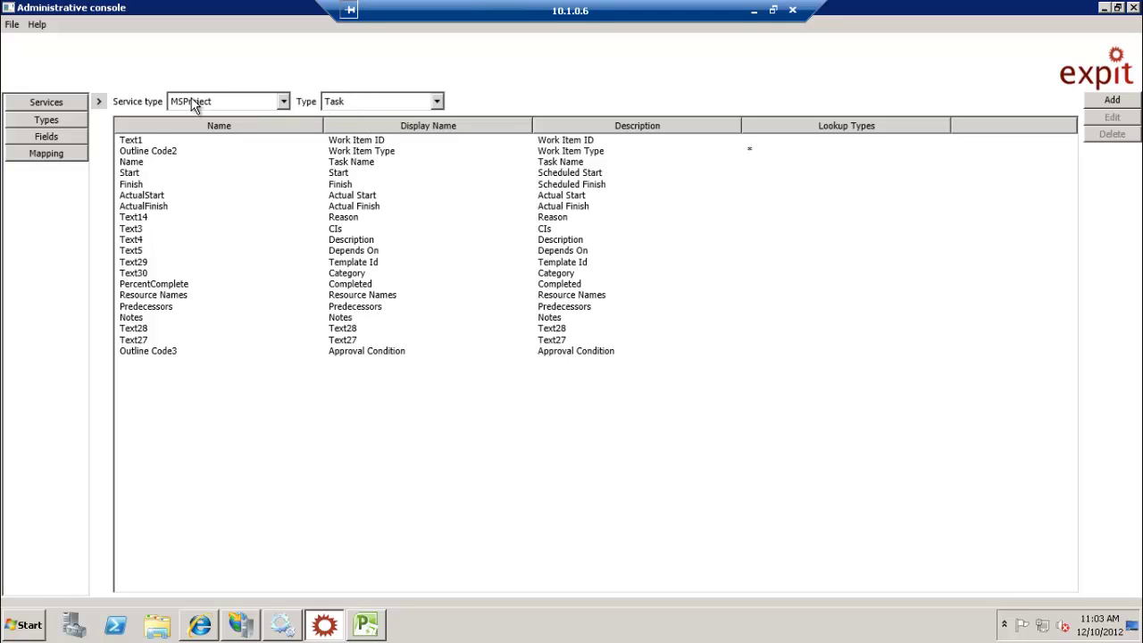
click(34, 158)
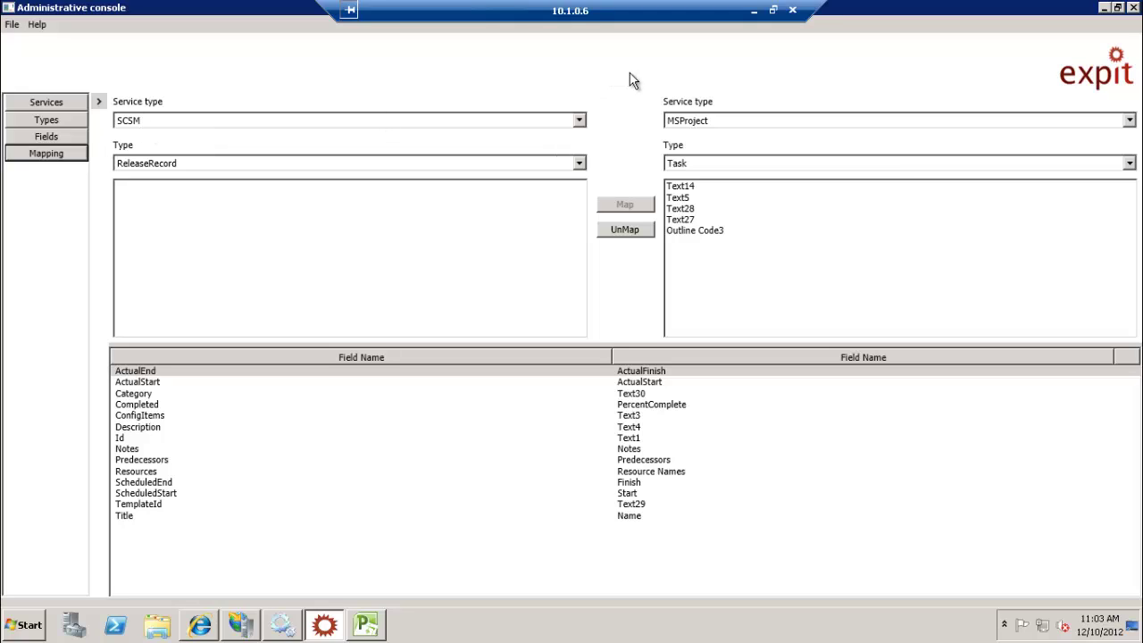
Inspect the SCSM ServiceRequest to MSProject Task mapping (ActualEnd→ActualFinish), then view DependentActivityItem.
click(179, 166)
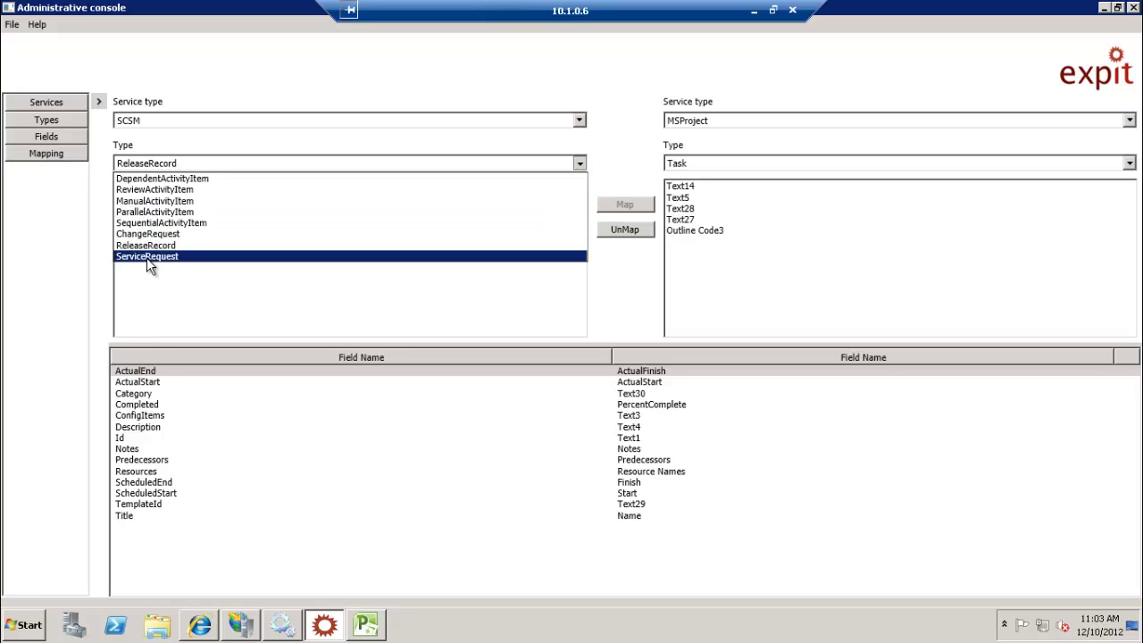
click(146, 258)
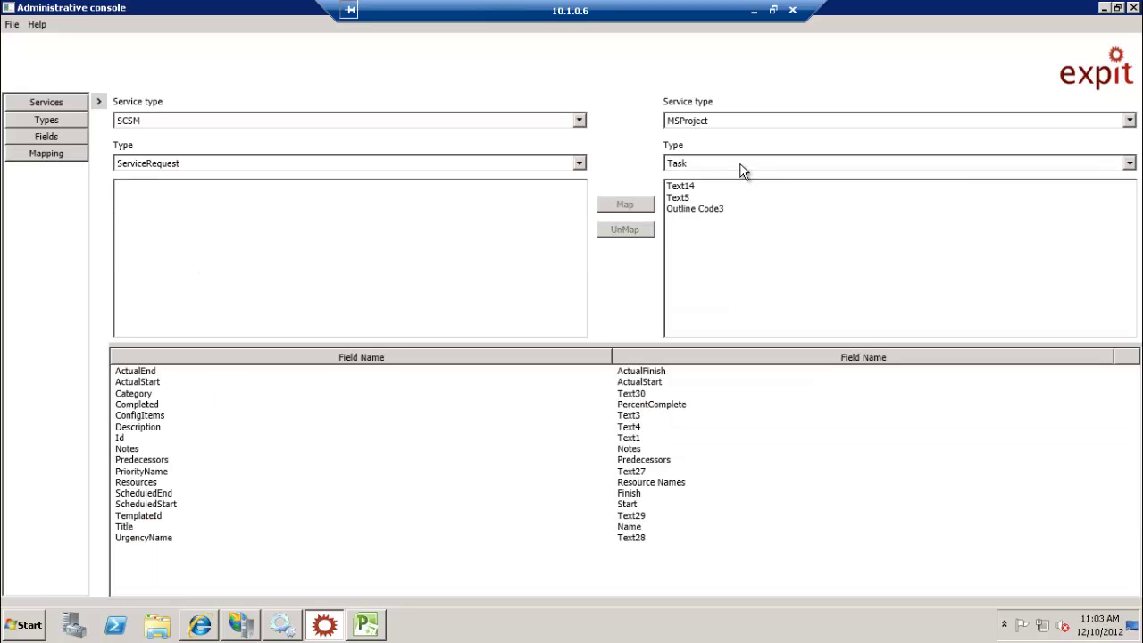
click(740, 168)
click(704, 178)
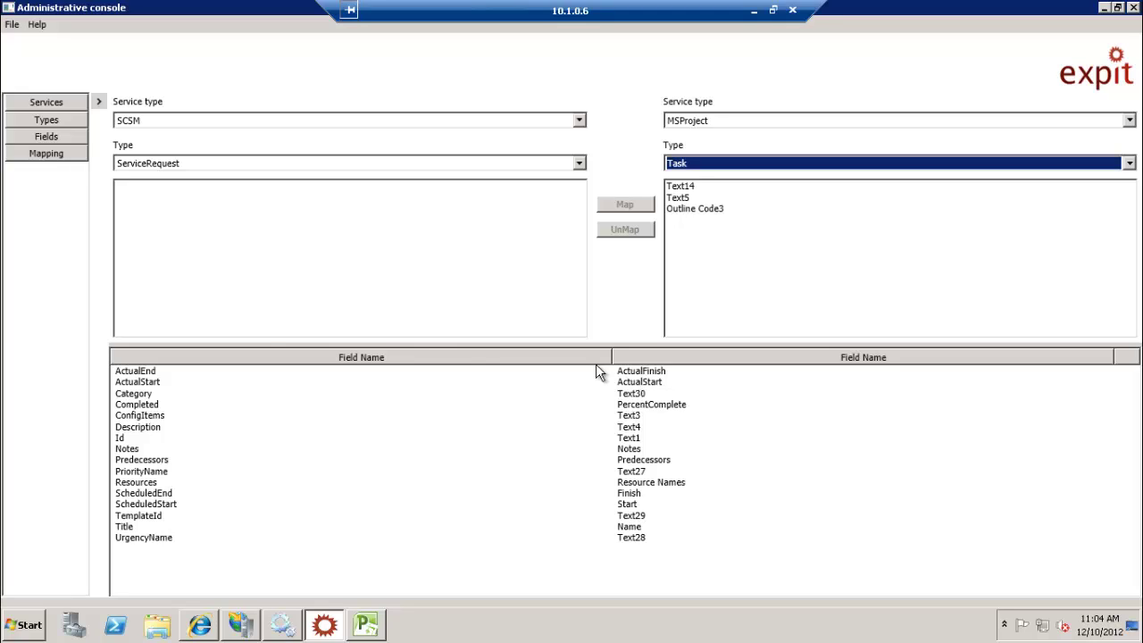
click(122, 373)
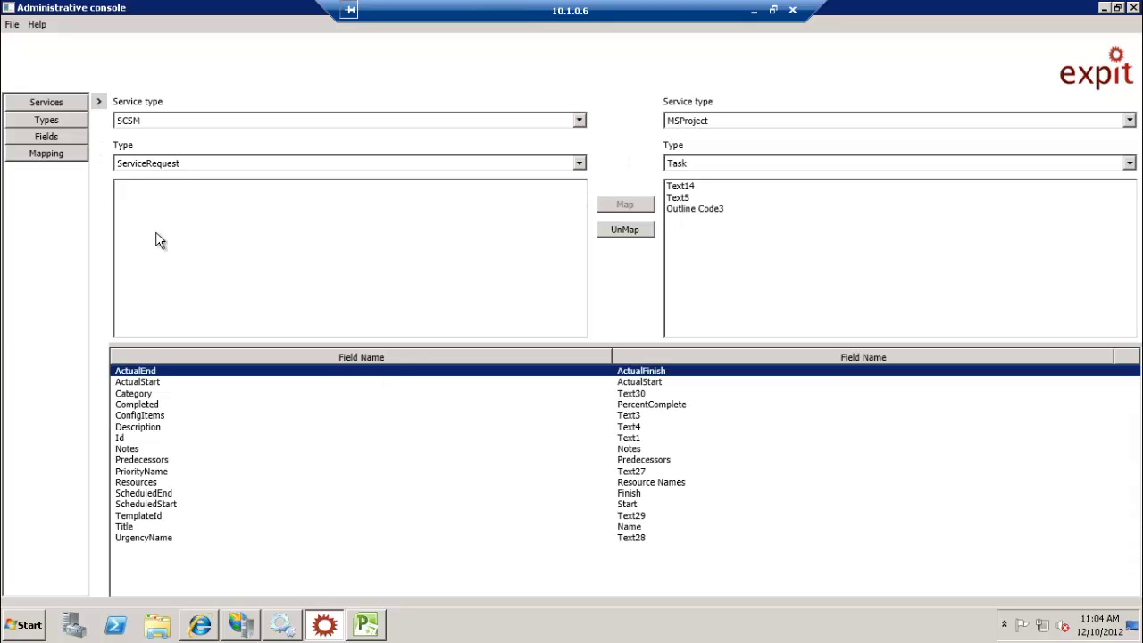
click(179, 164)
click(172, 179)
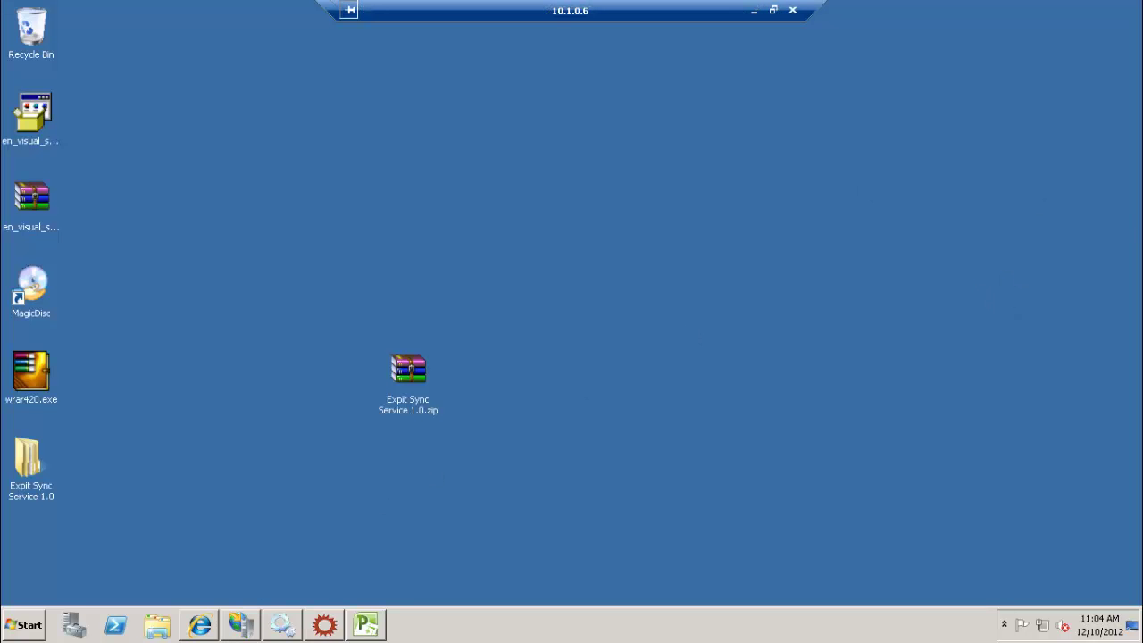
In Microsoft Project, choose Connect to Sync Service on the IT Sync Service Management tab.
click(366, 627)
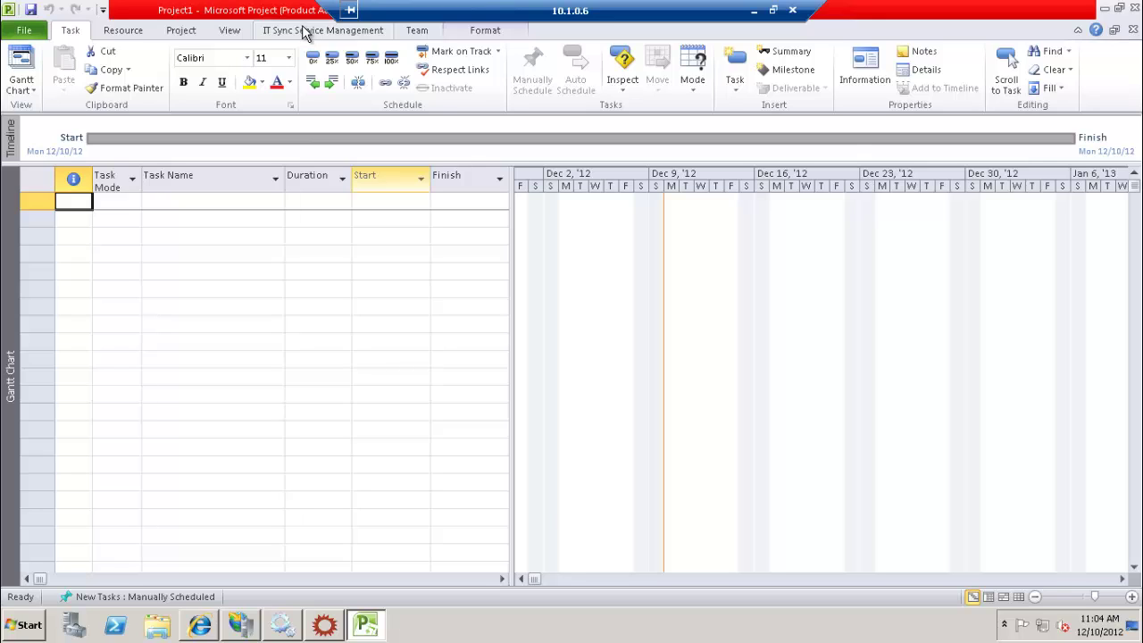
click(304, 31)
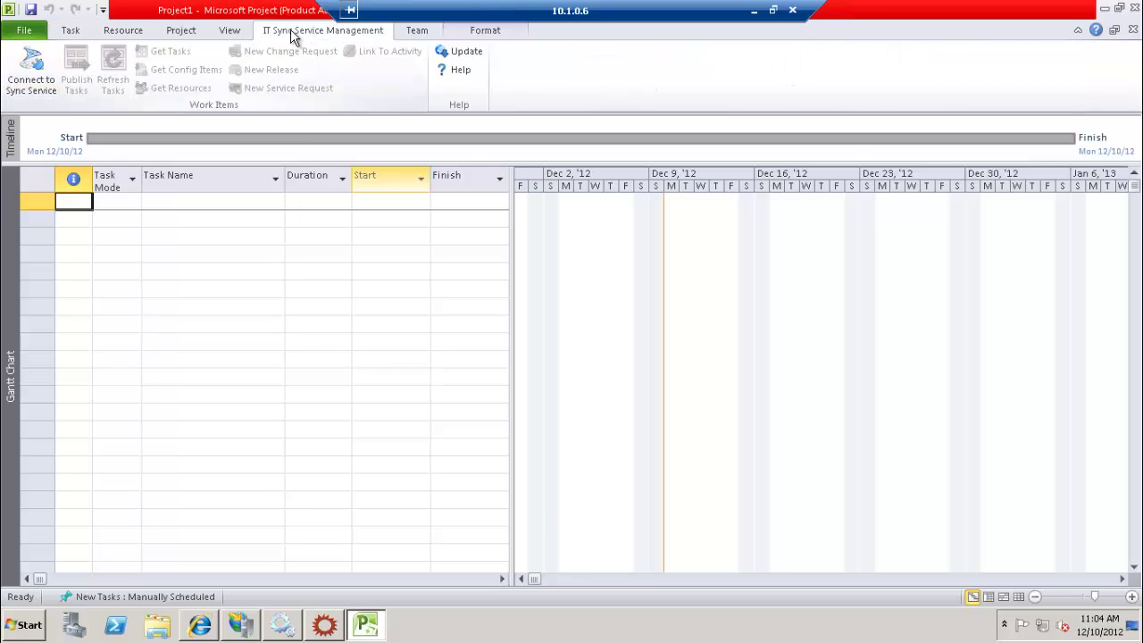
click(34, 76)
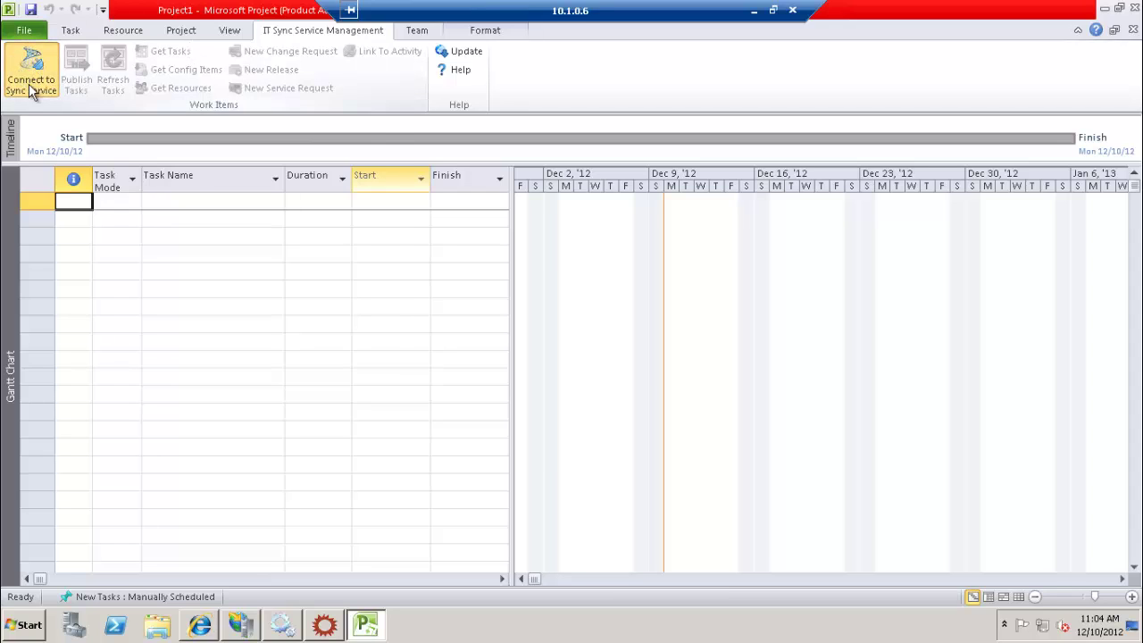
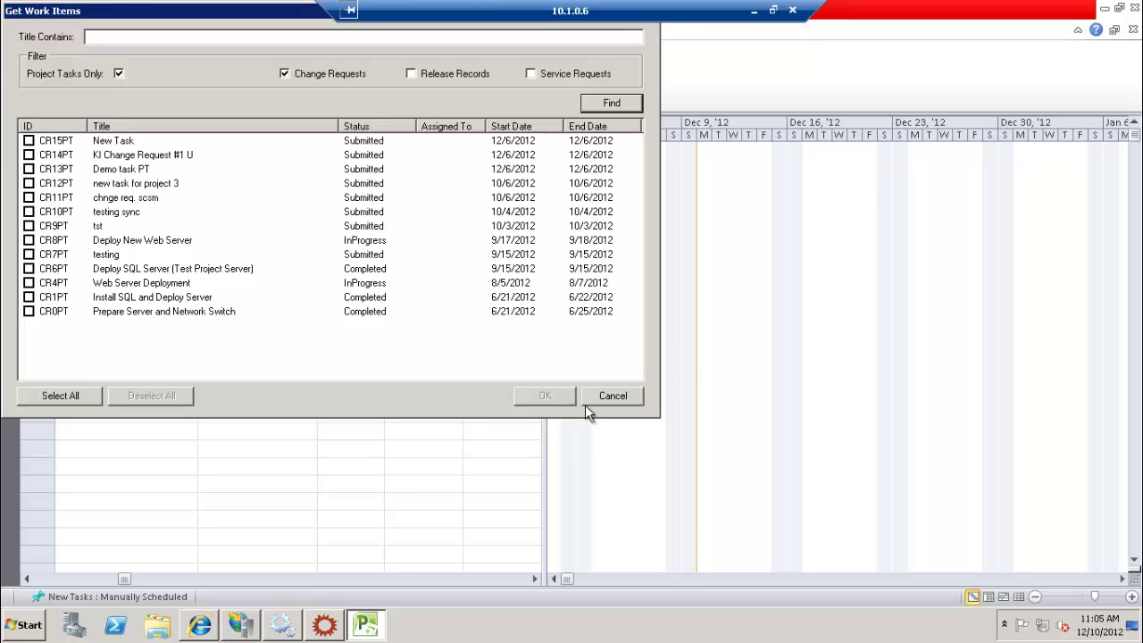
Cancel the Get Work Items list of 13 change requests without importing any.
click(611, 396)
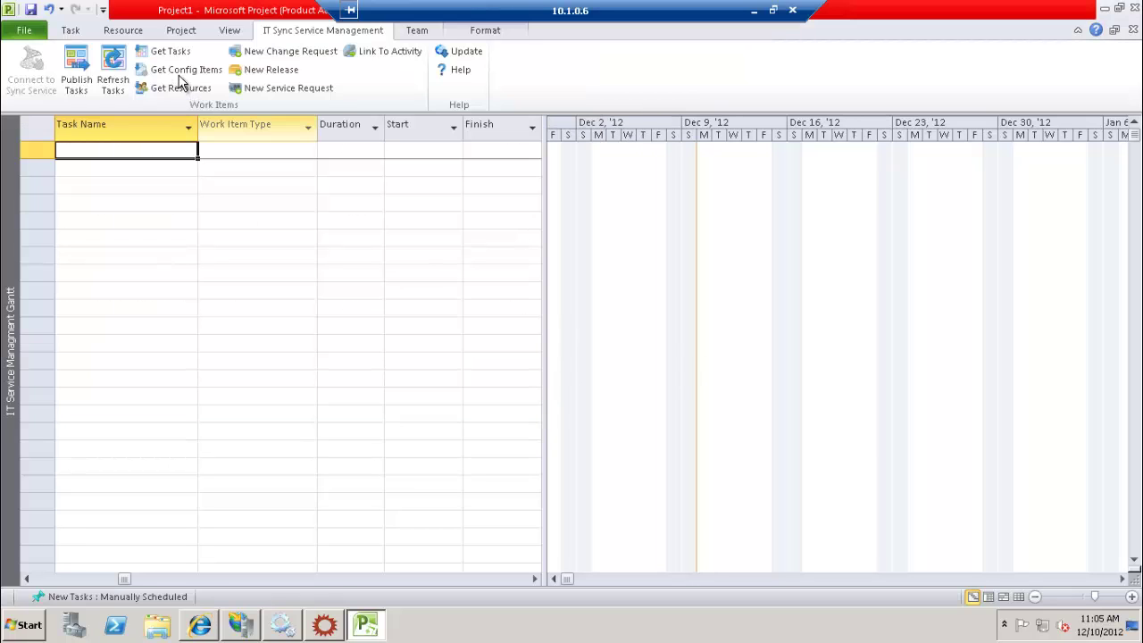
click(181, 77)
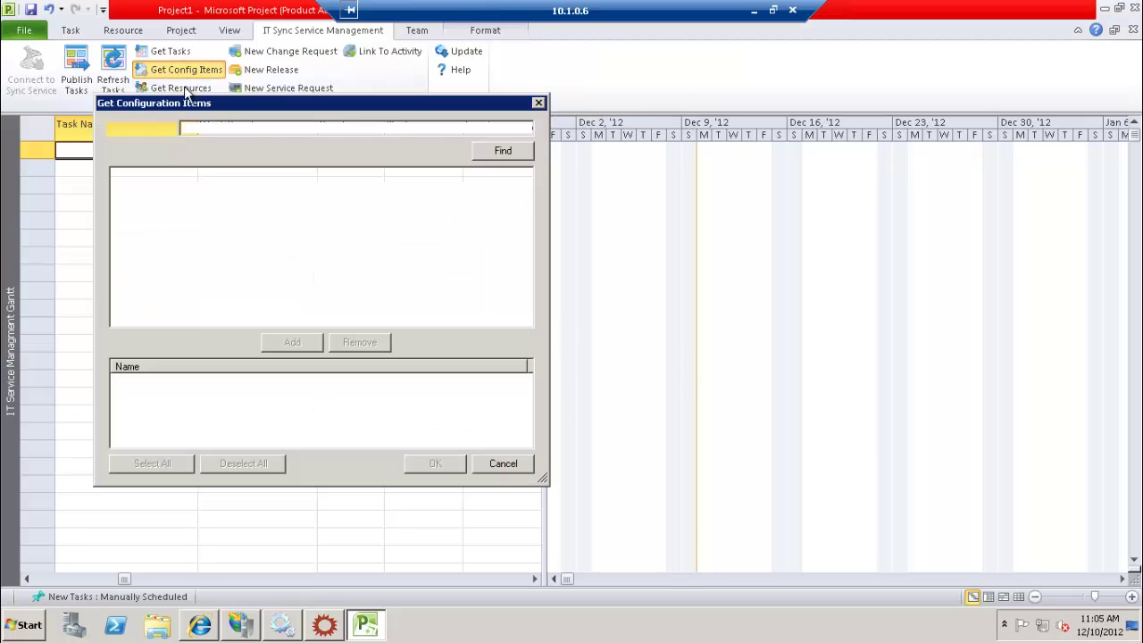
click(505, 152)
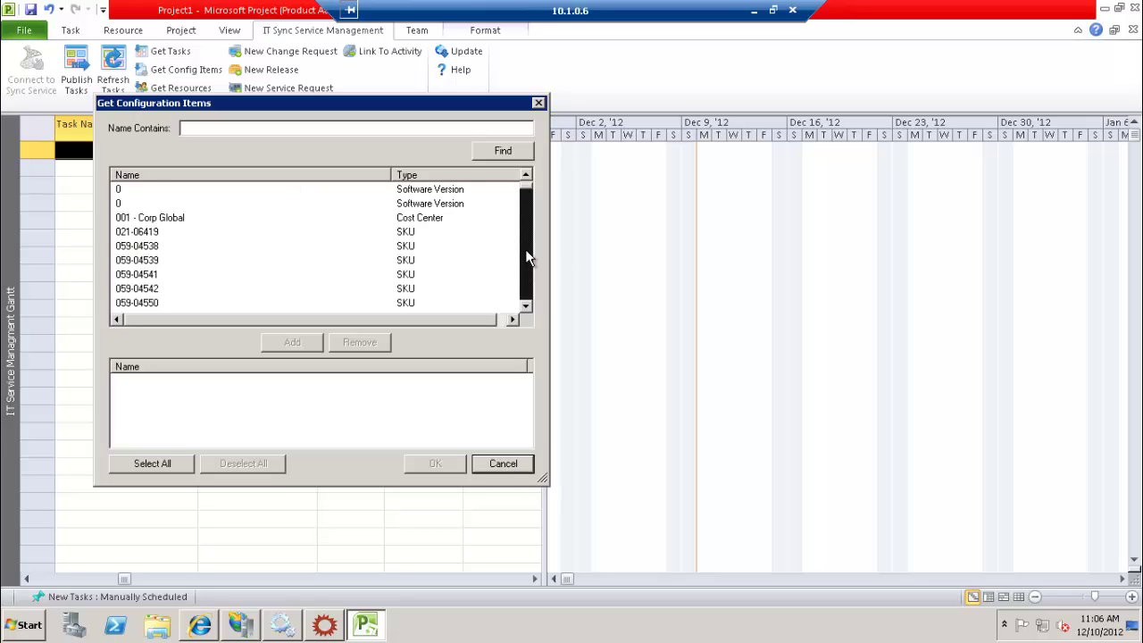
click(502, 463)
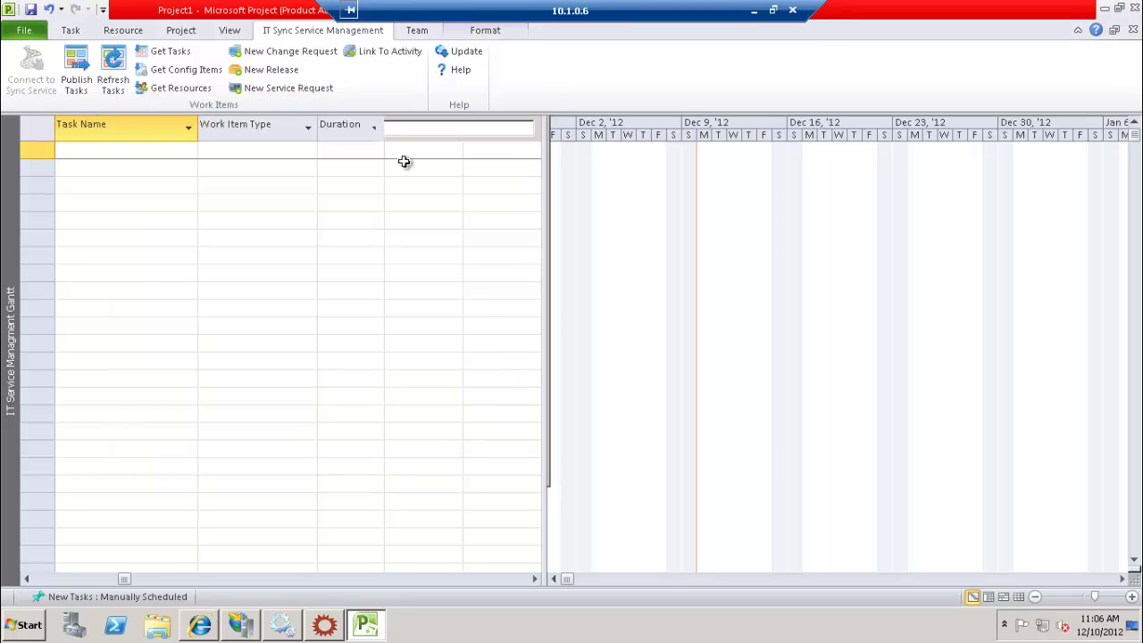
click(181, 87)
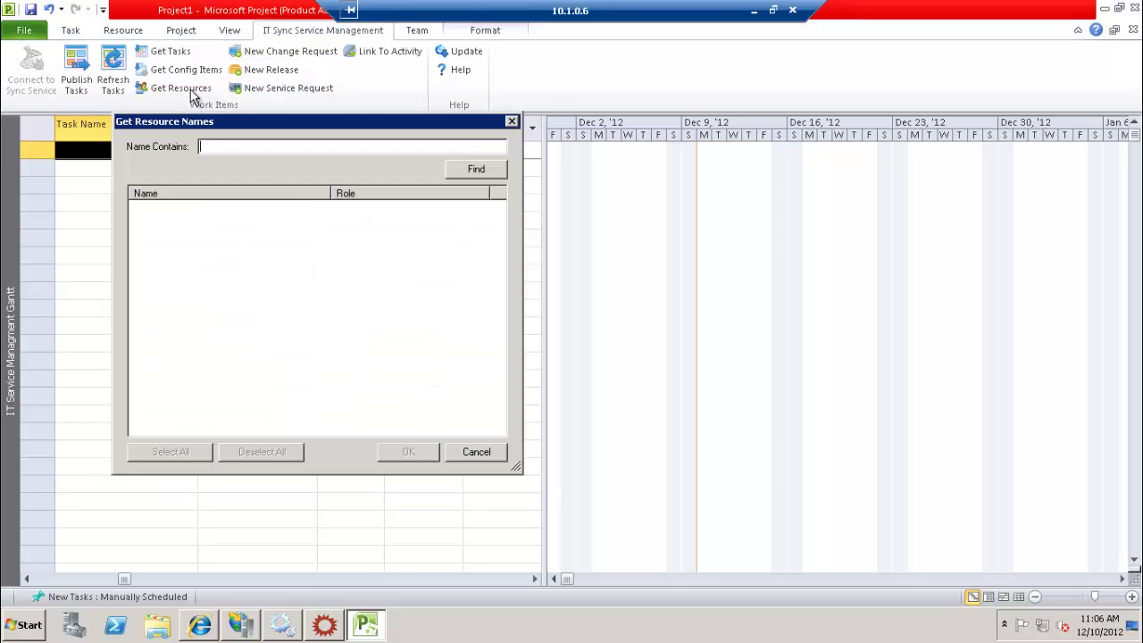
click(458, 173)
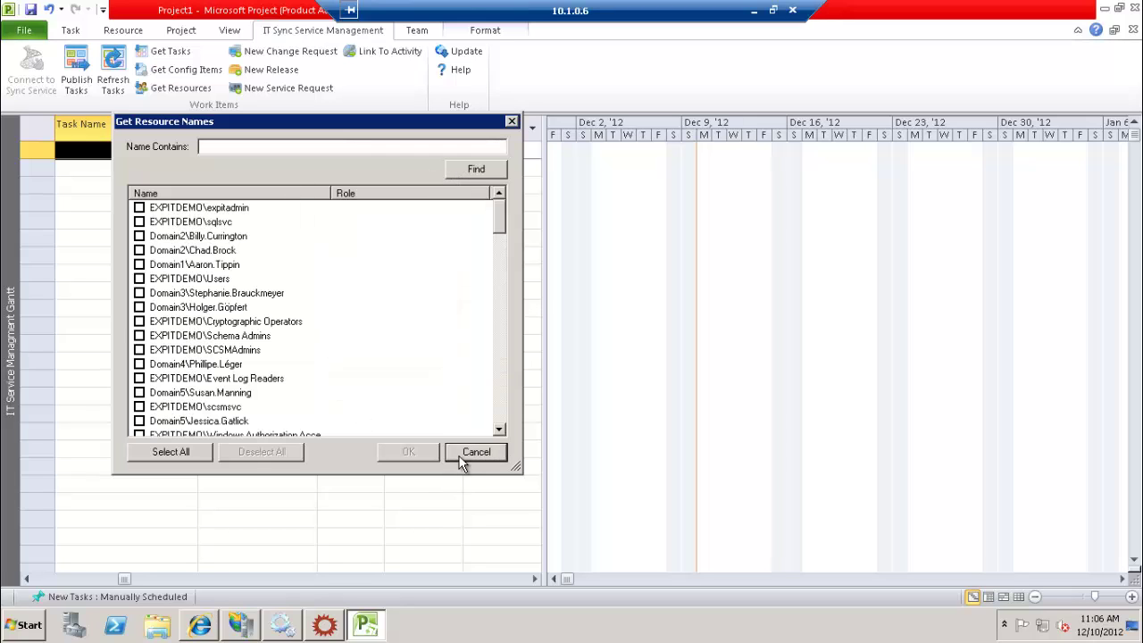
click(474, 452)
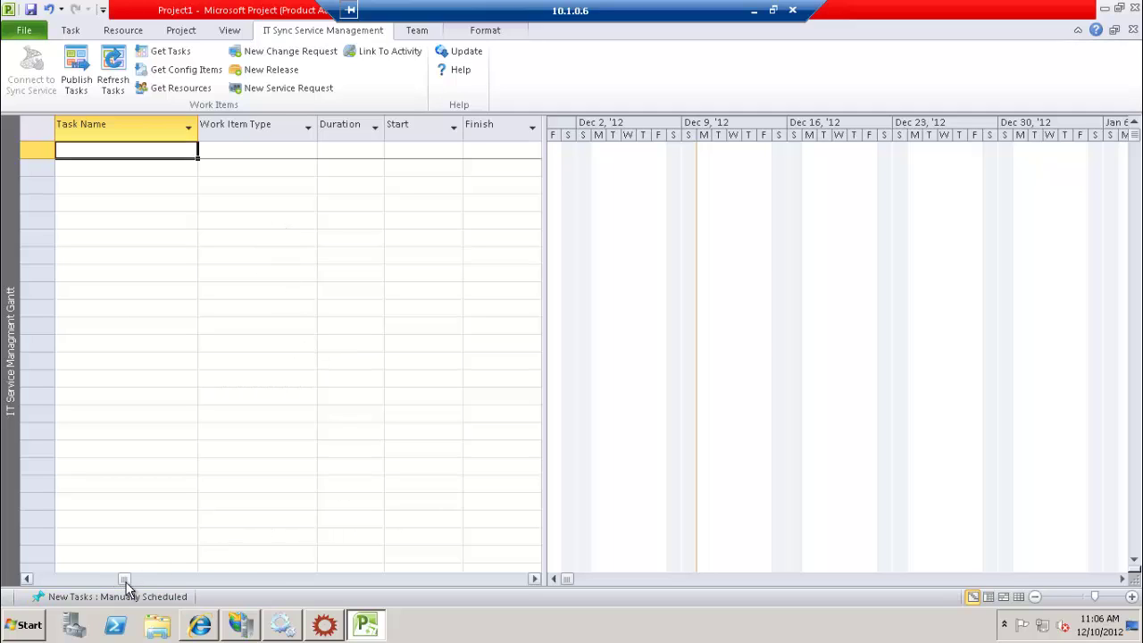
Set row 1's Task Mode to Auto Scheduled.
drag(125, 584, 39, 584)
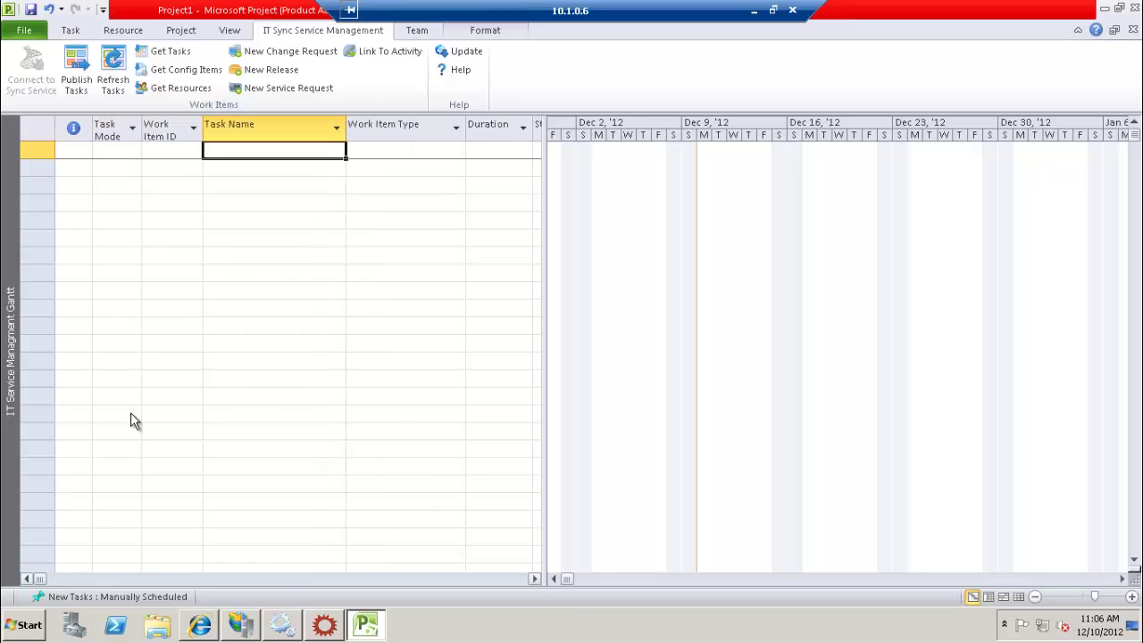
click(131, 154)
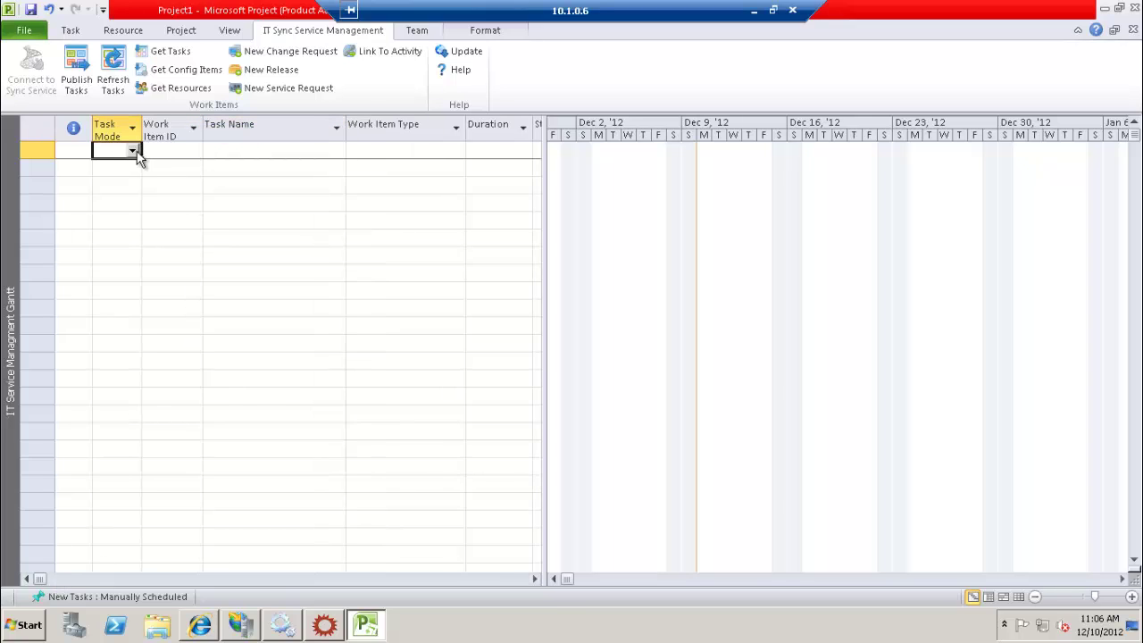
click(132, 150)
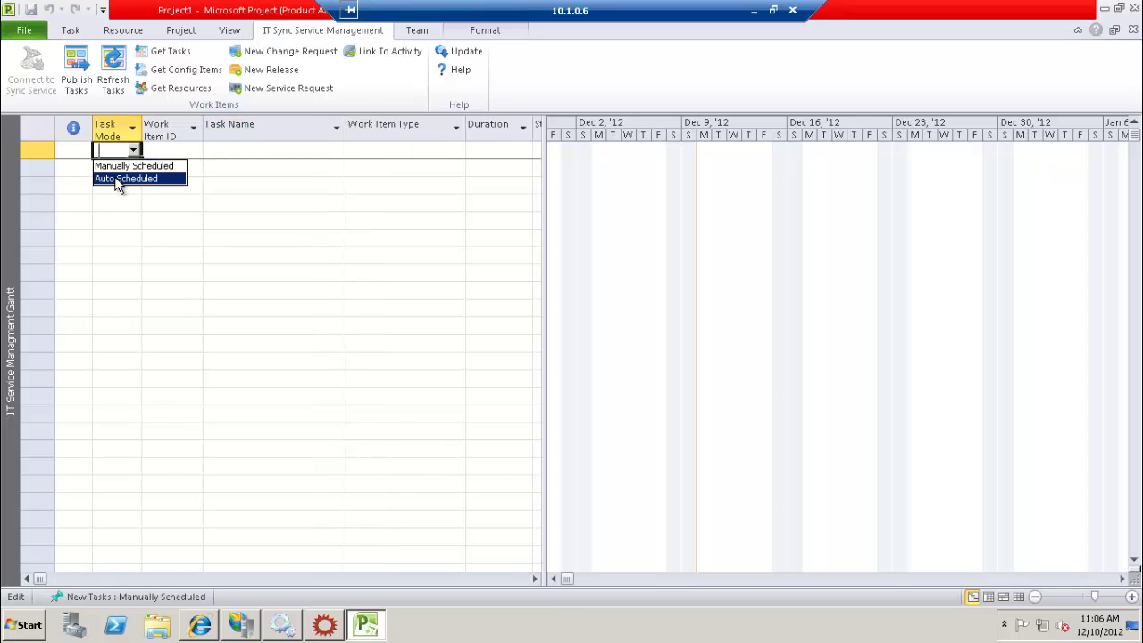
click(114, 176)
Name task 1 'EXPIT DEMO' and set its work item type to Service Request.
click(285, 151)
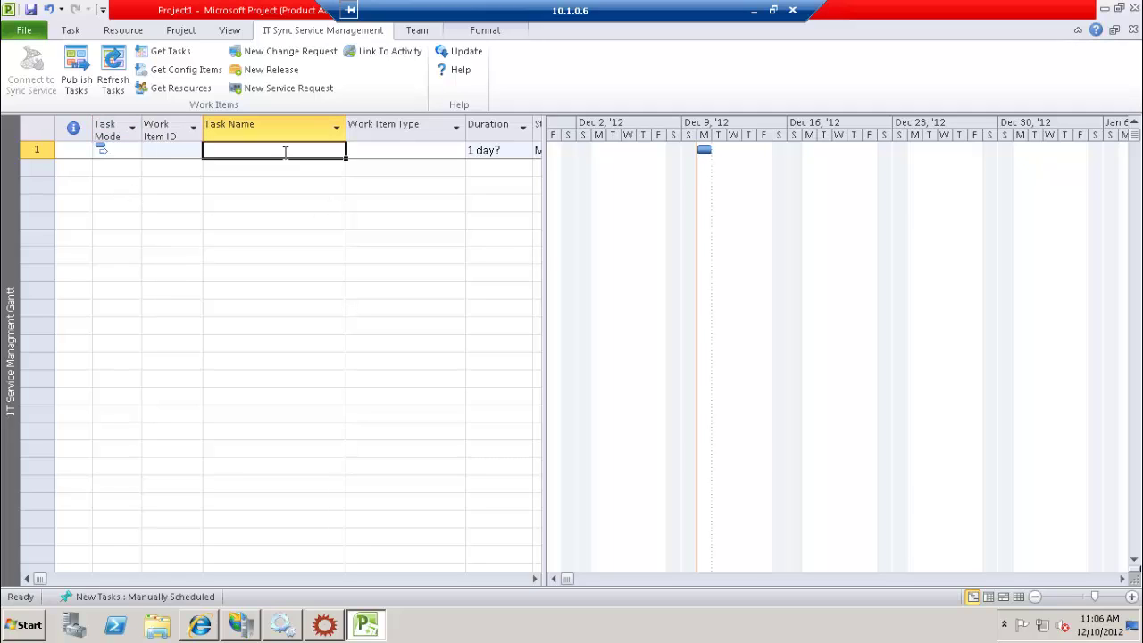
text(EXPIT DEMO)
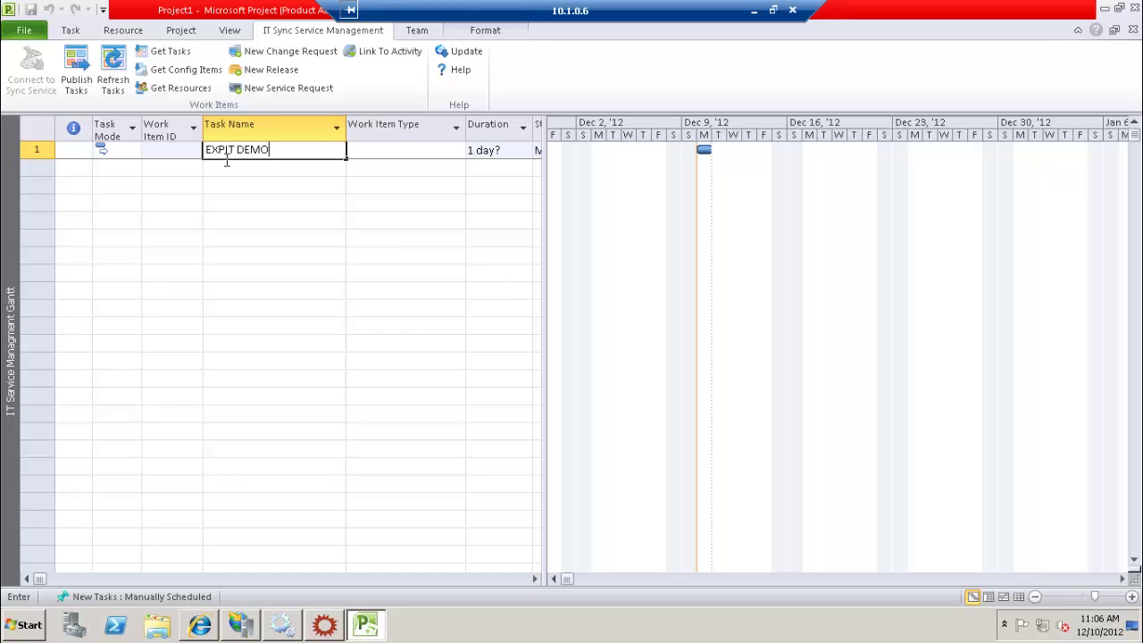
click(452, 151)
click(457, 149)
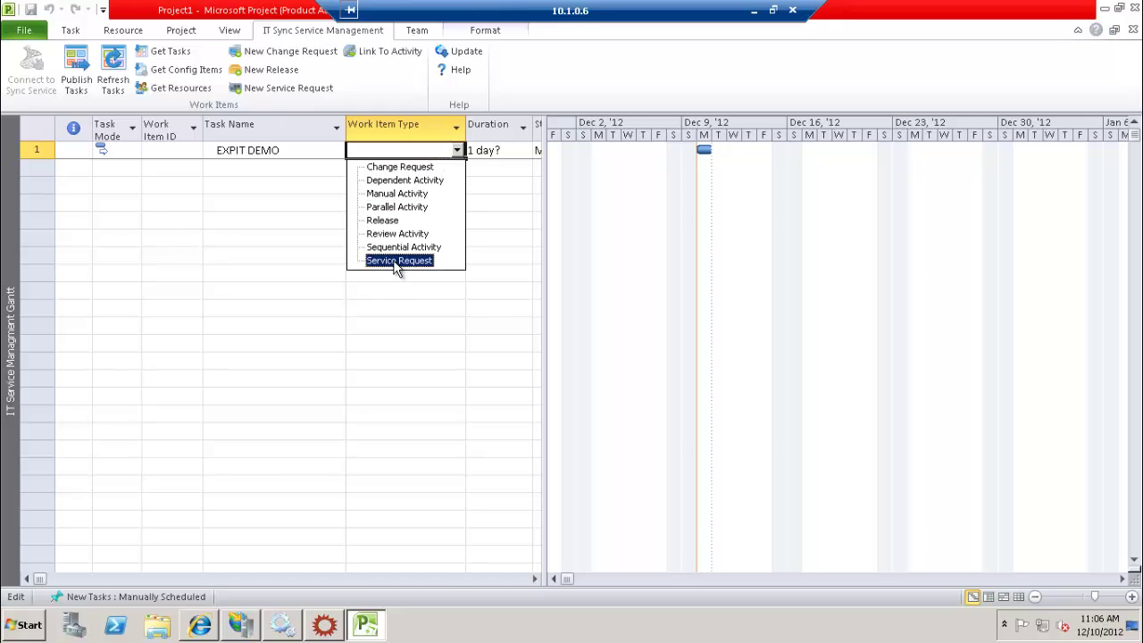
click(398, 260)
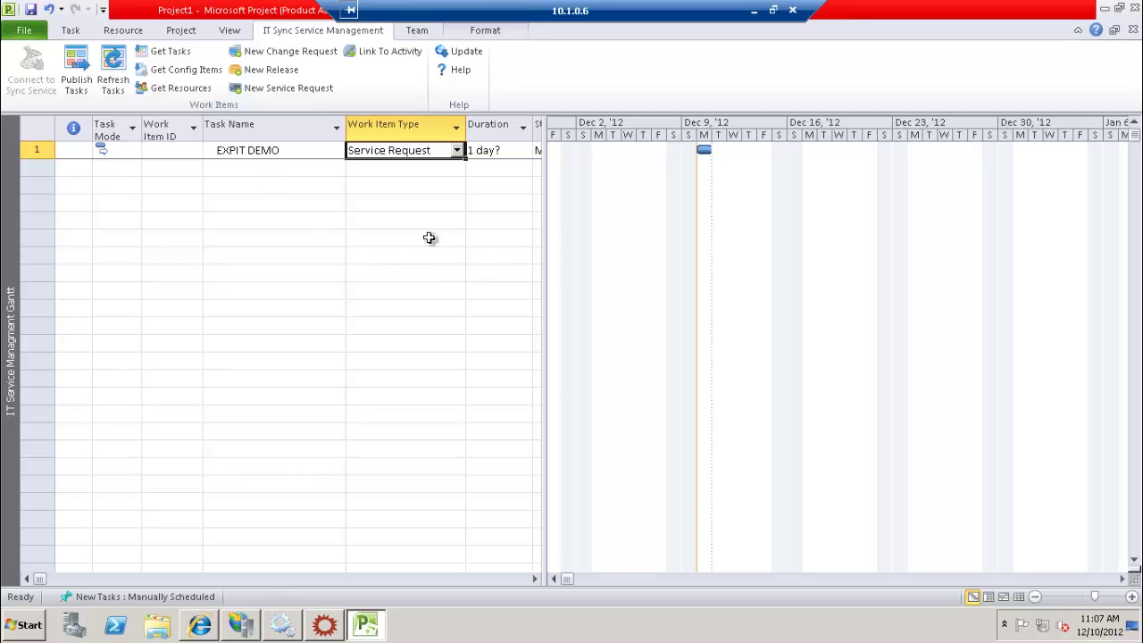
drag(544, 188, 634, 185)
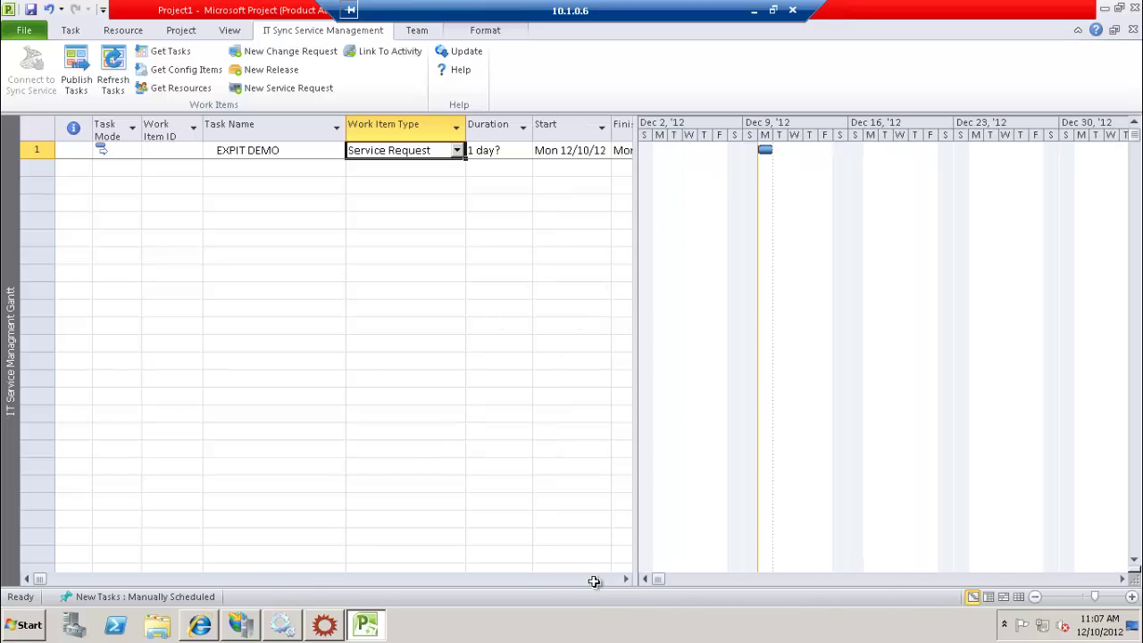
Widen the table and review columns from Actual Finish through Depends On, then return left.
drag(637, 477, 929, 474)
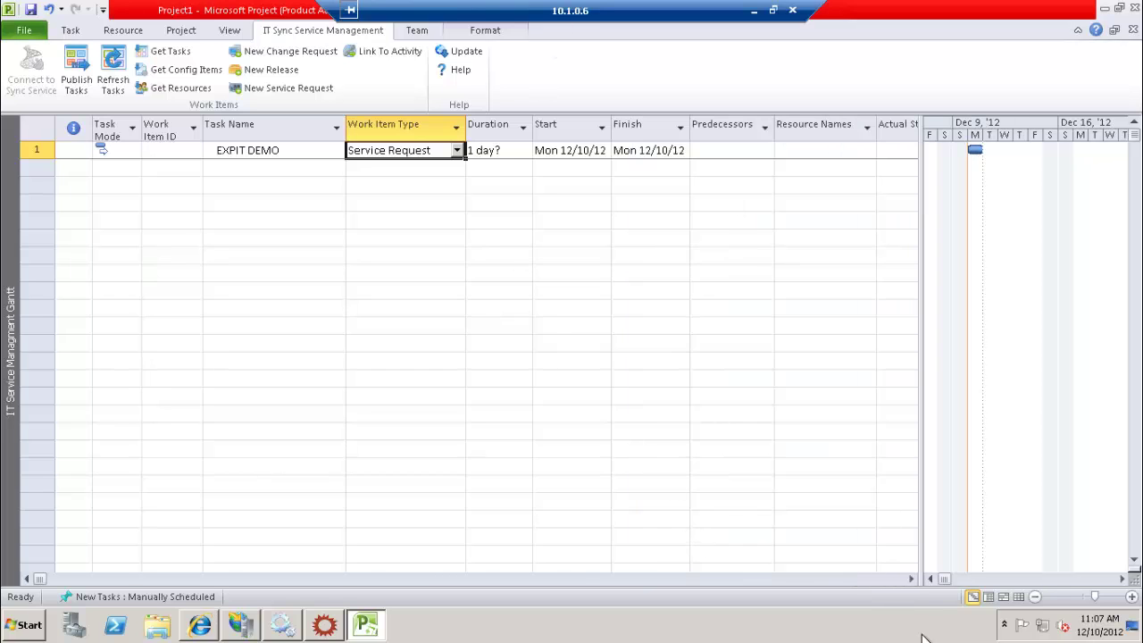
click(912, 578)
click(911, 579)
click(911, 579)
click(912, 578)
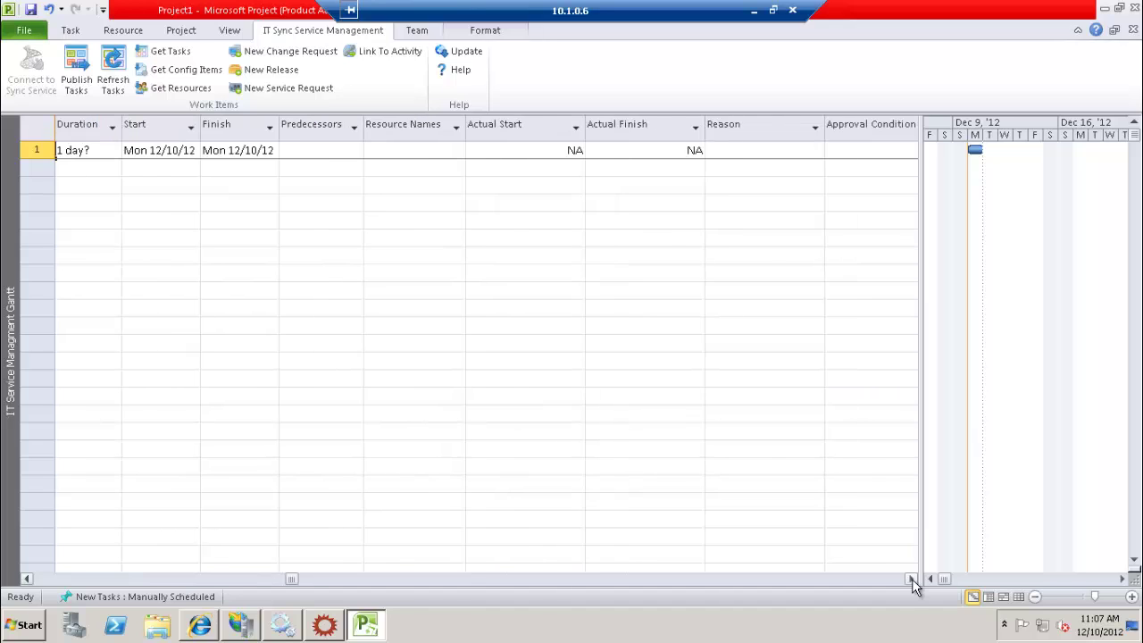
click(912, 578)
click(911, 578)
click(912, 579)
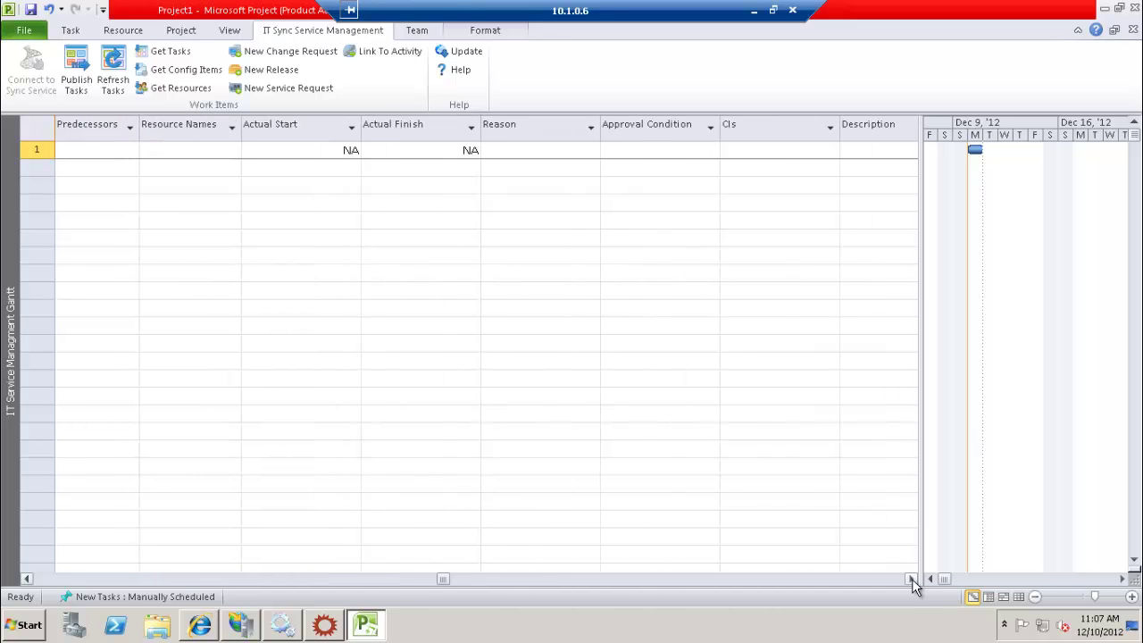
click(912, 578)
click(911, 579)
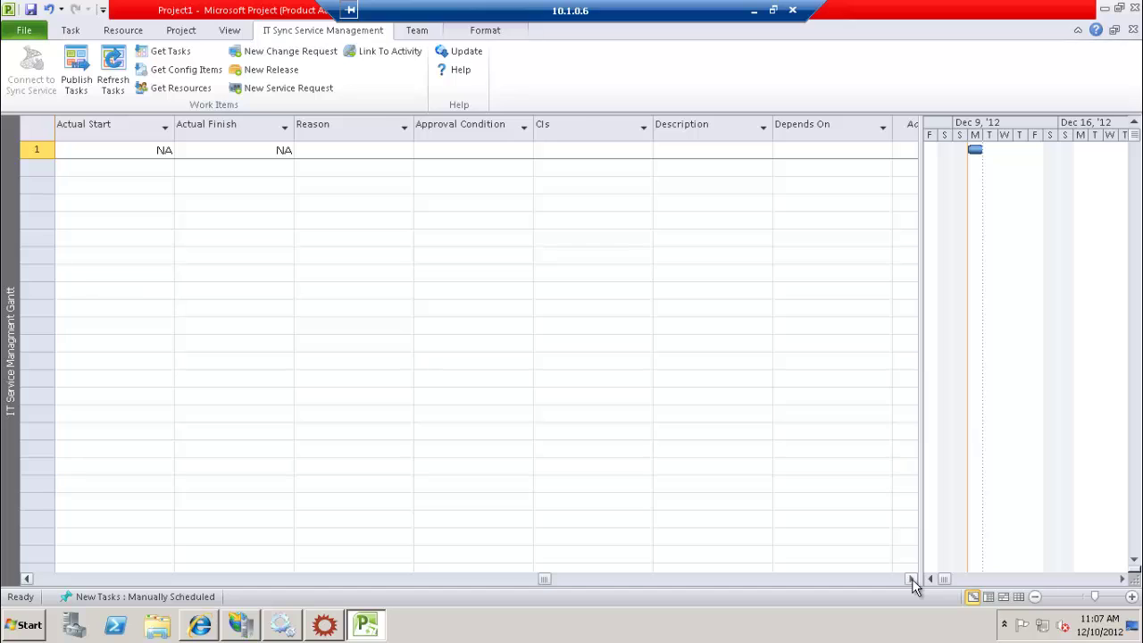
click(911, 579)
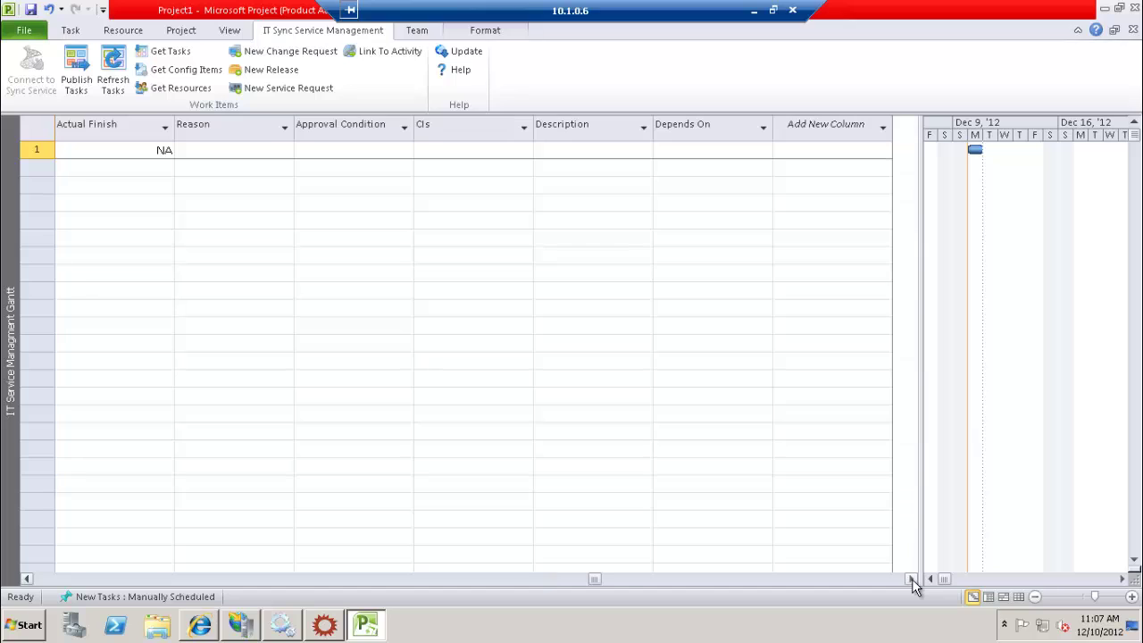
click(60, 572)
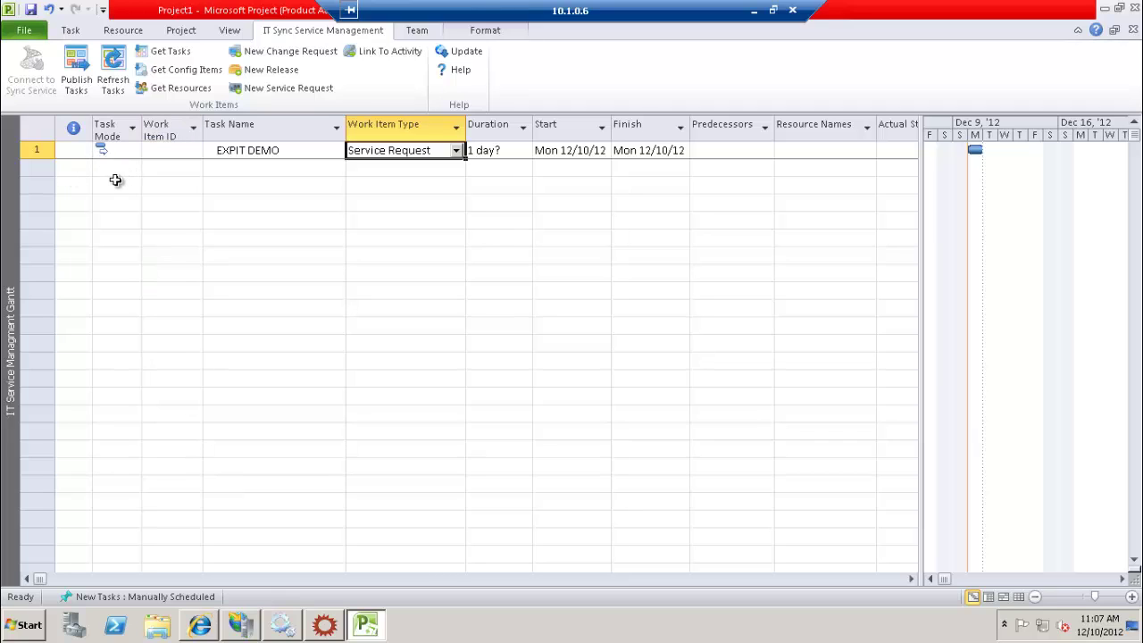
Add an auto-scheduled second task named EXPIT DEMO.
click(135, 168)
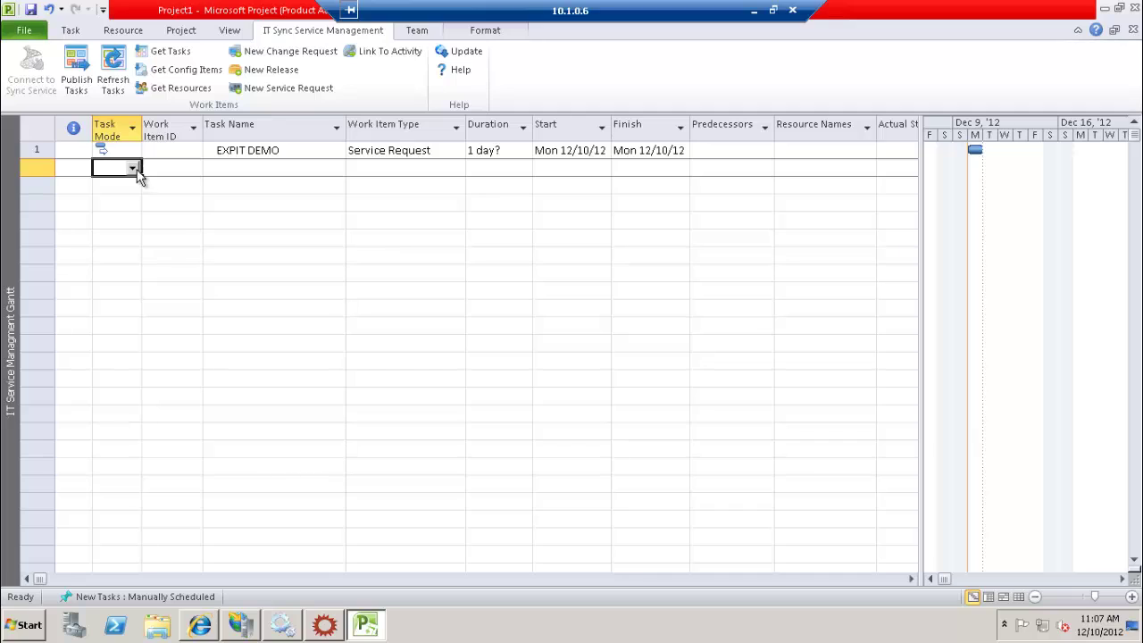
click(132, 168)
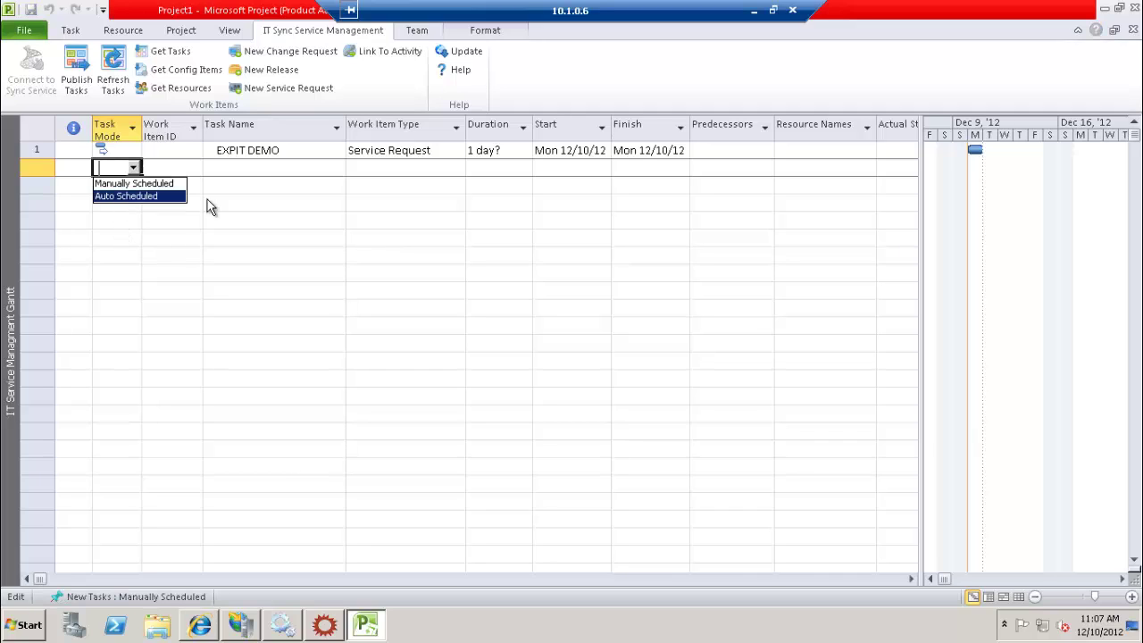
click(178, 195)
click(251, 167)
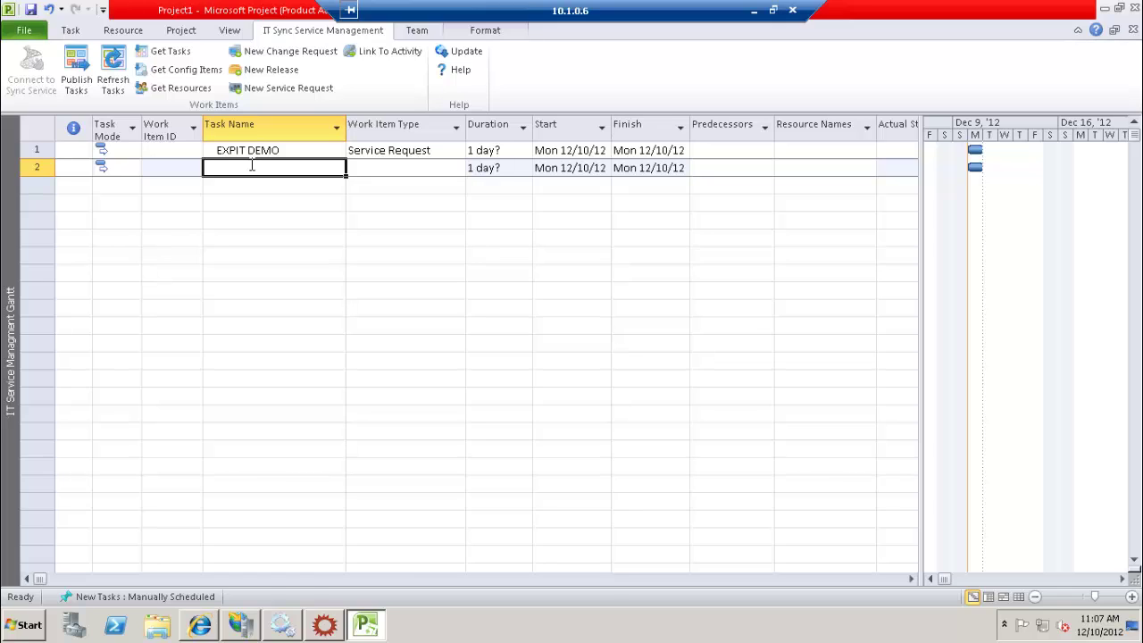
text(DEMO)
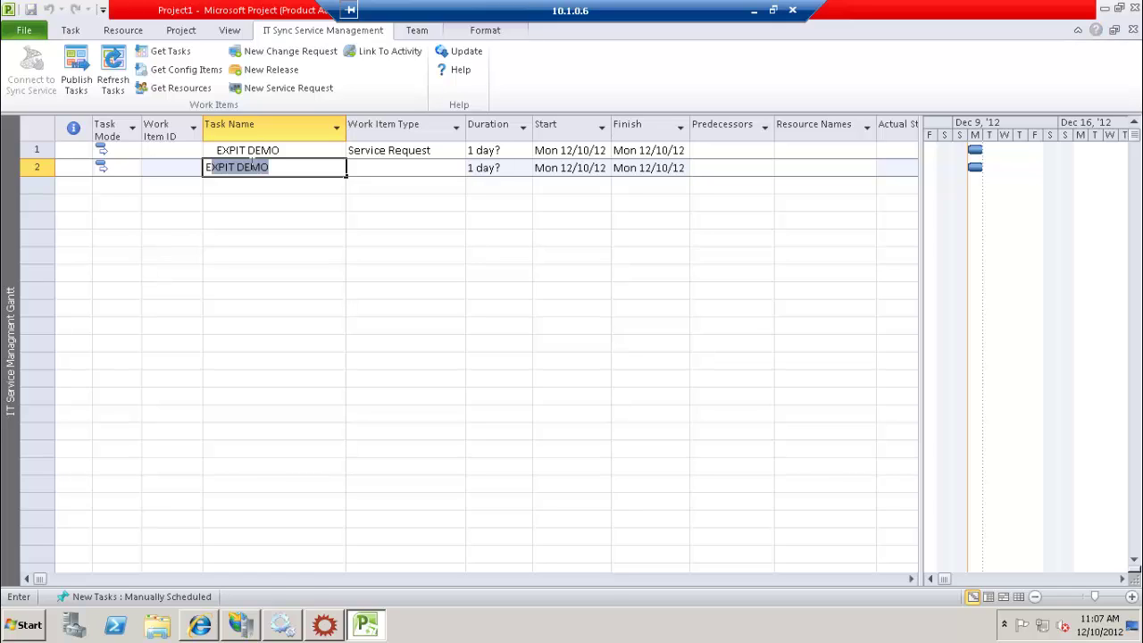
key(Tab)
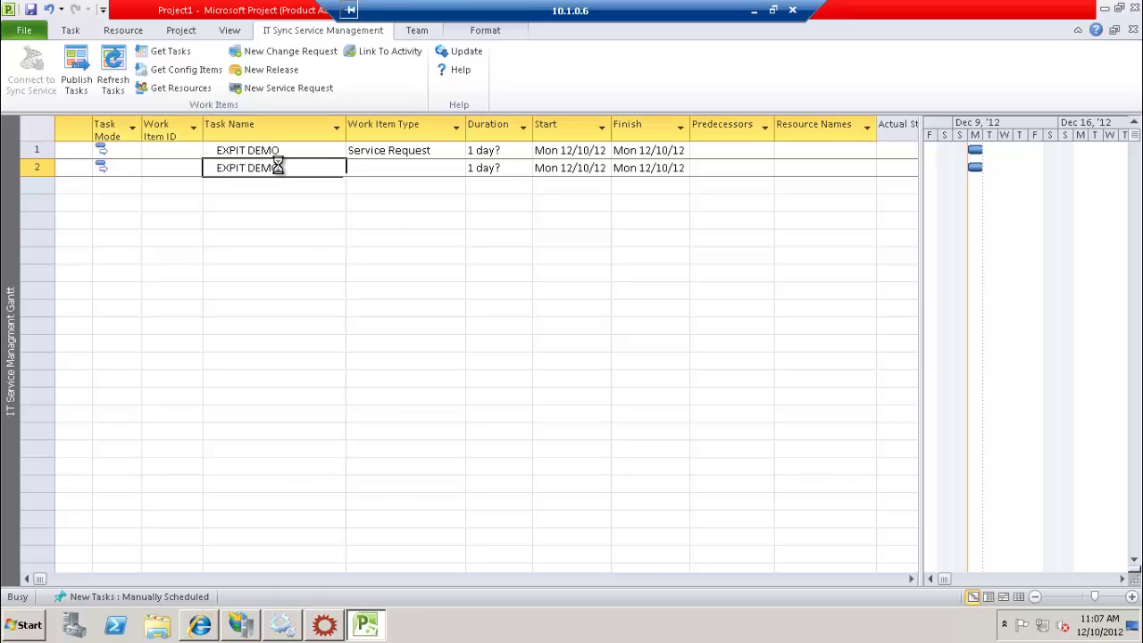
Rename task 2 to 'EXPIT DEMO 2' in Task Information and set its work item type to Release.
double_click(279, 167)
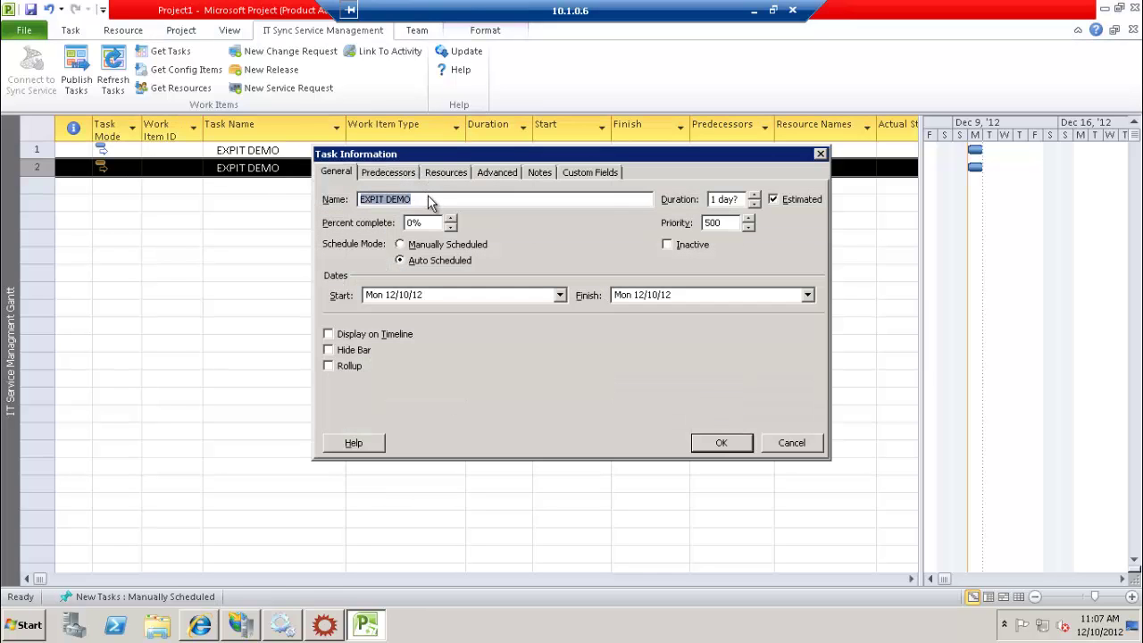
click(428, 198)
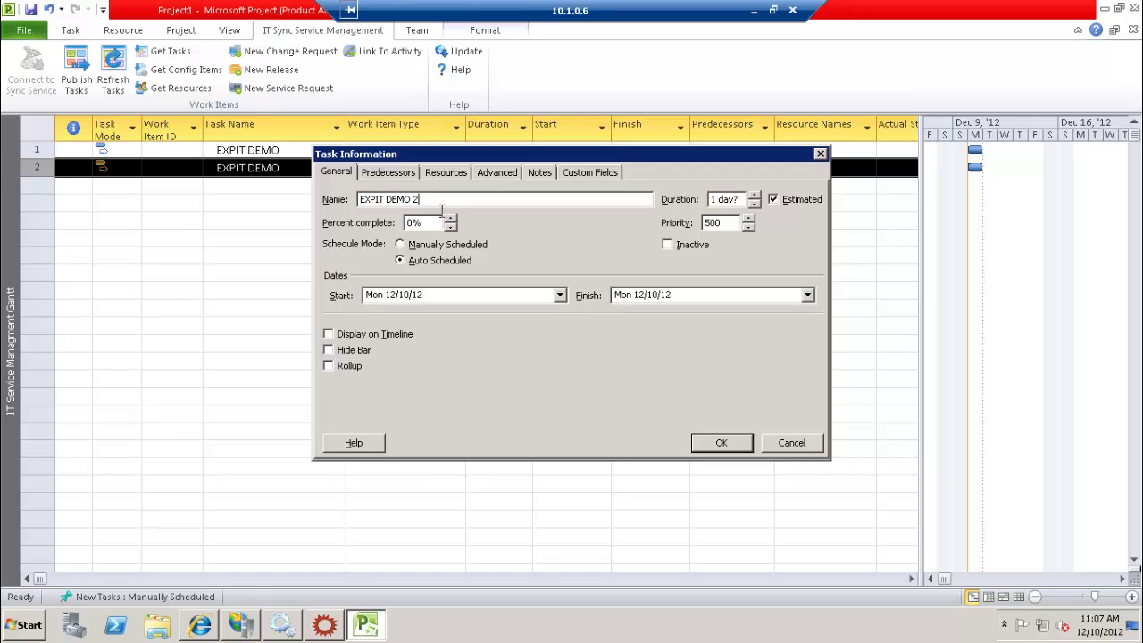
text(2)
click(710, 447)
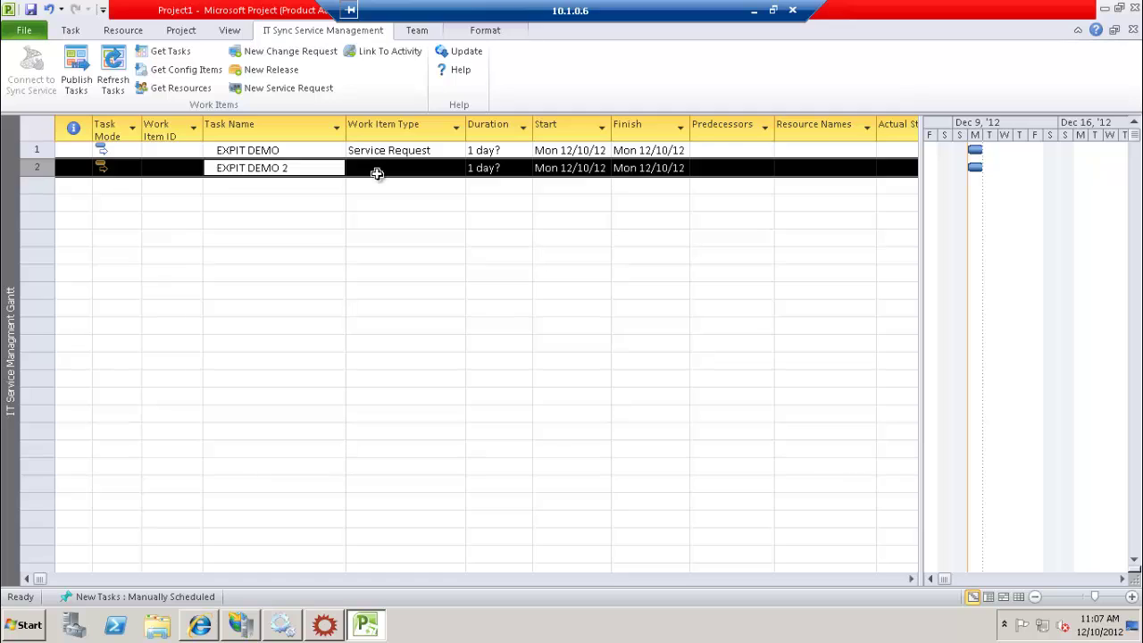
click(413, 167)
click(456, 168)
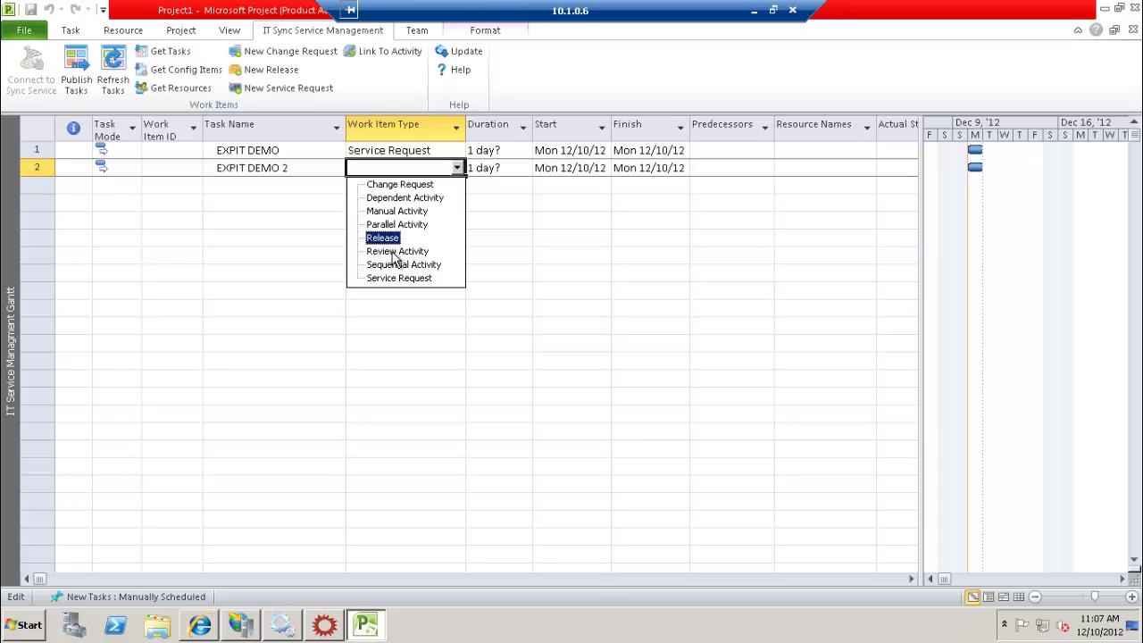
click(394, 239)
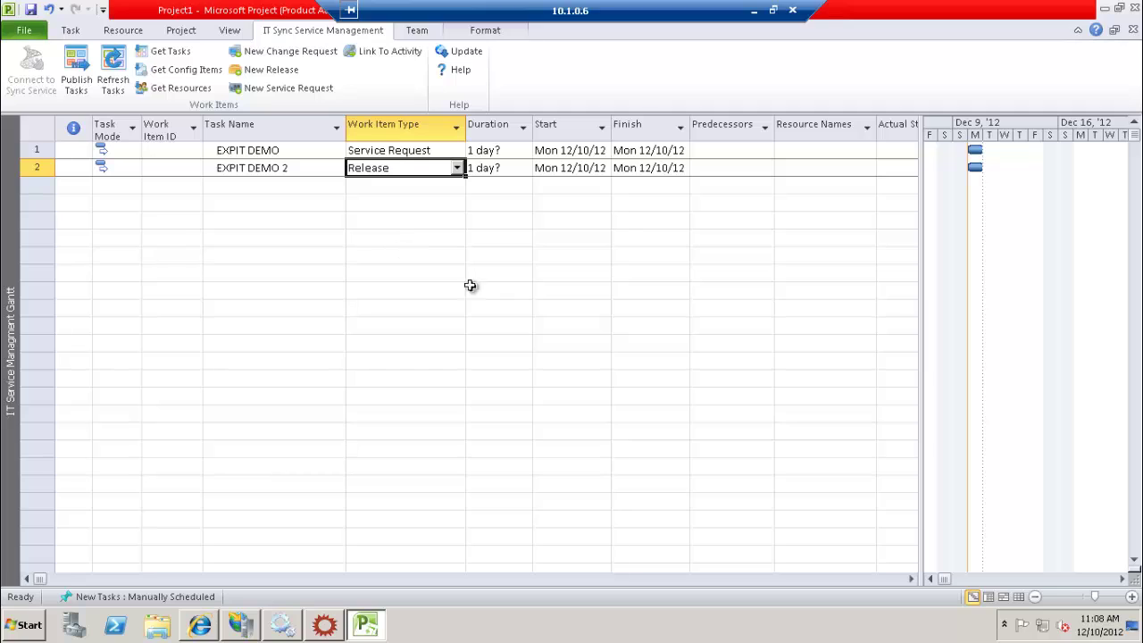
click(140, 186)
Add auto-scheduled task 3 'Child DEMO 3' with work item type Review Activity.
click(134, 185)
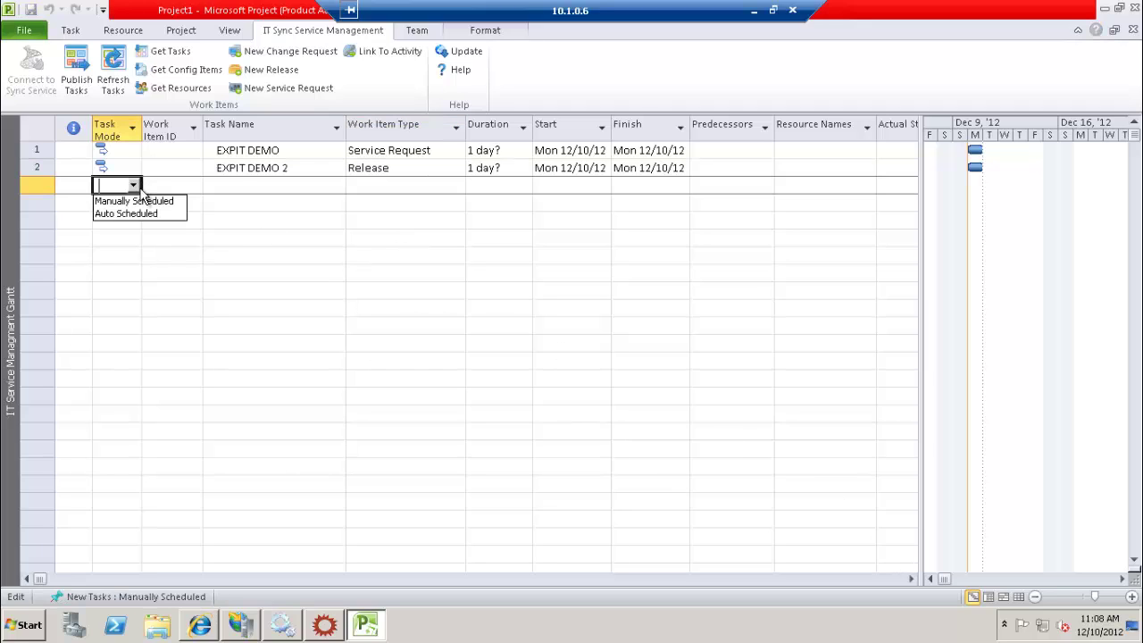
click(129, 215)
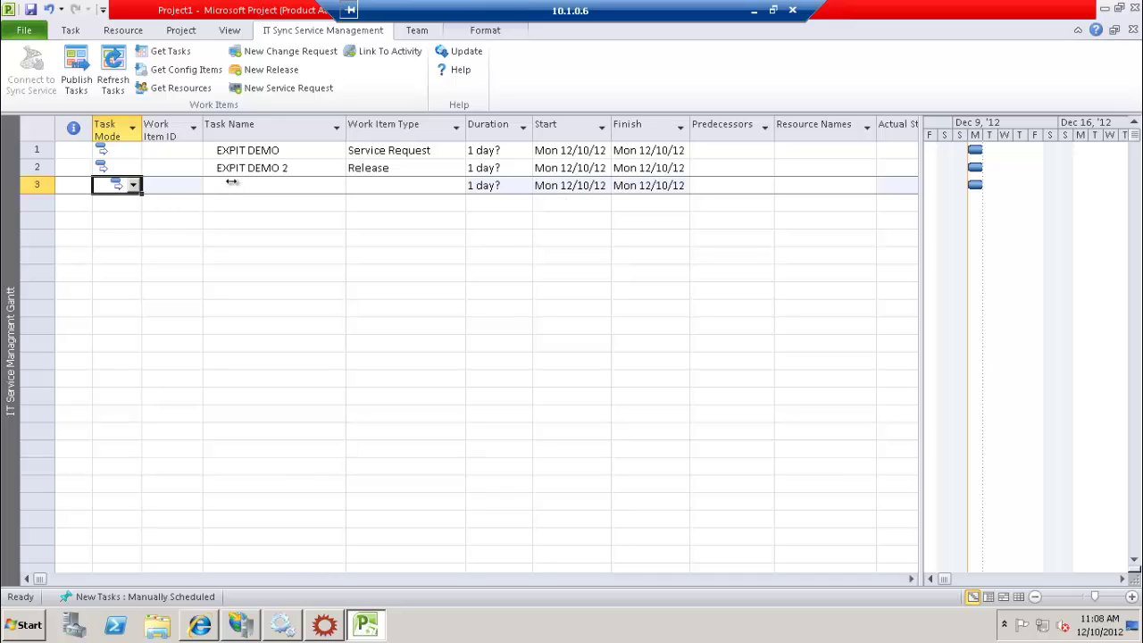
click(275, 184)
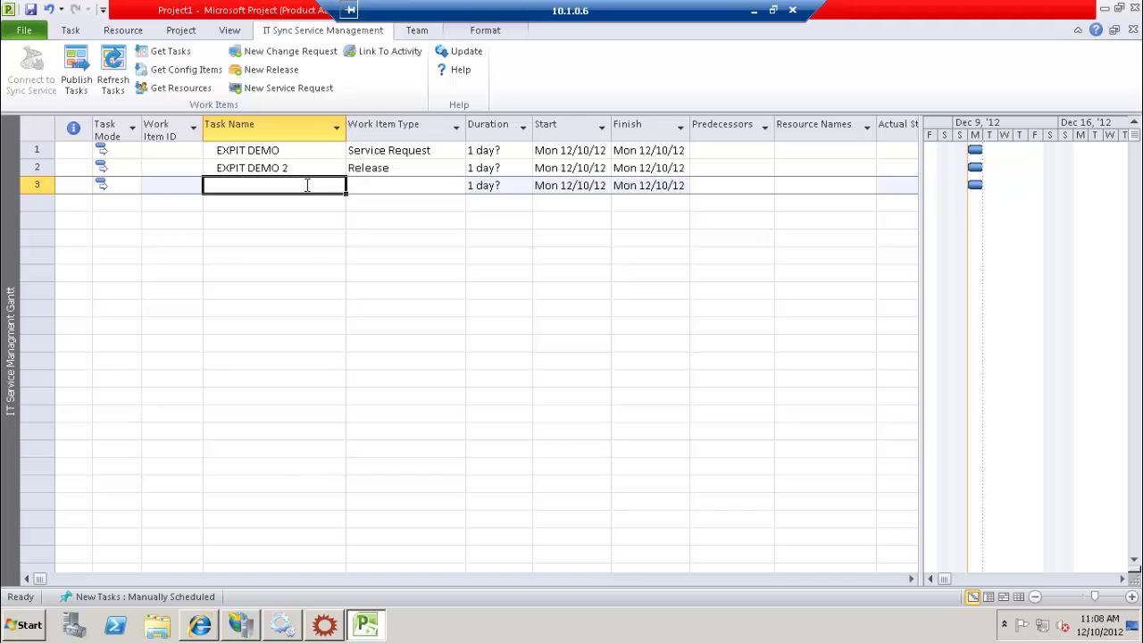
text(e)
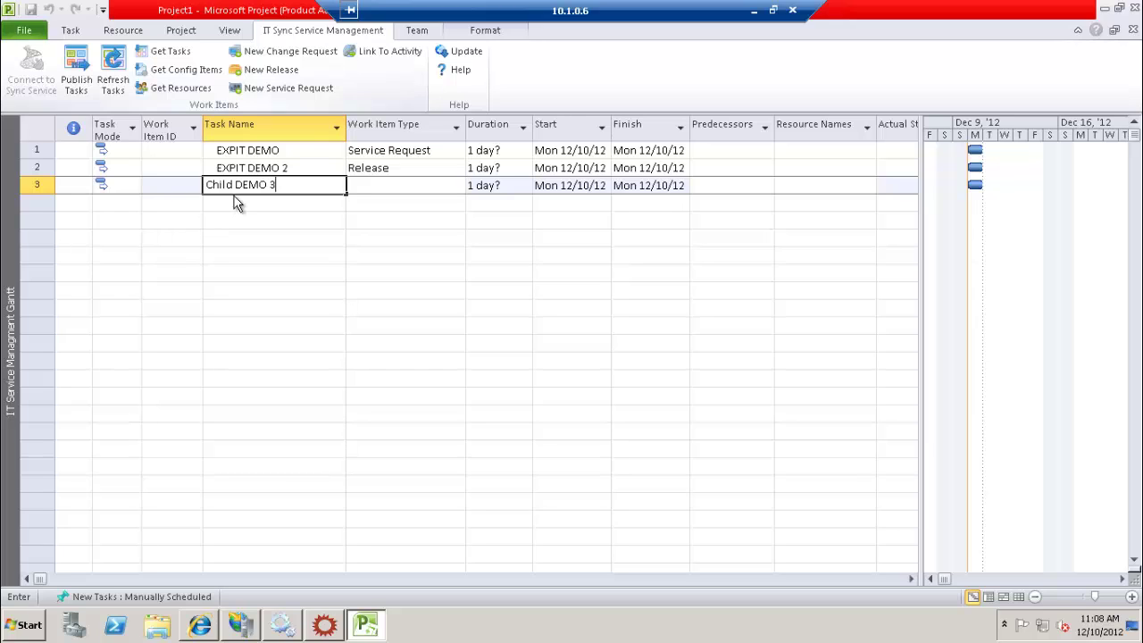
key(Return)
click(456, 185)
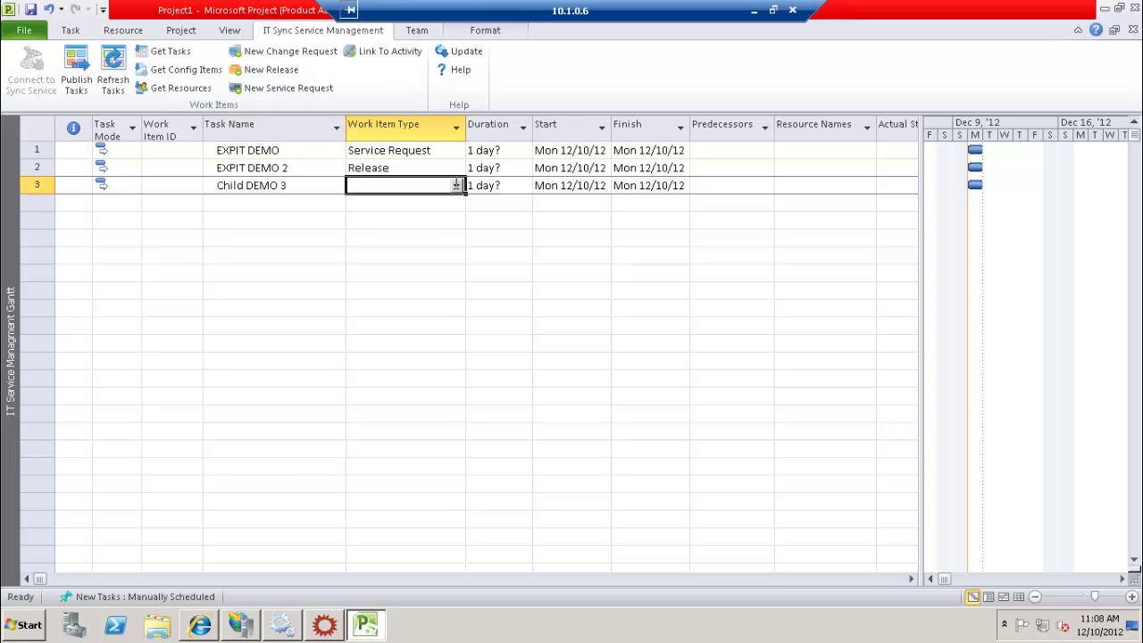
click(456, 185)
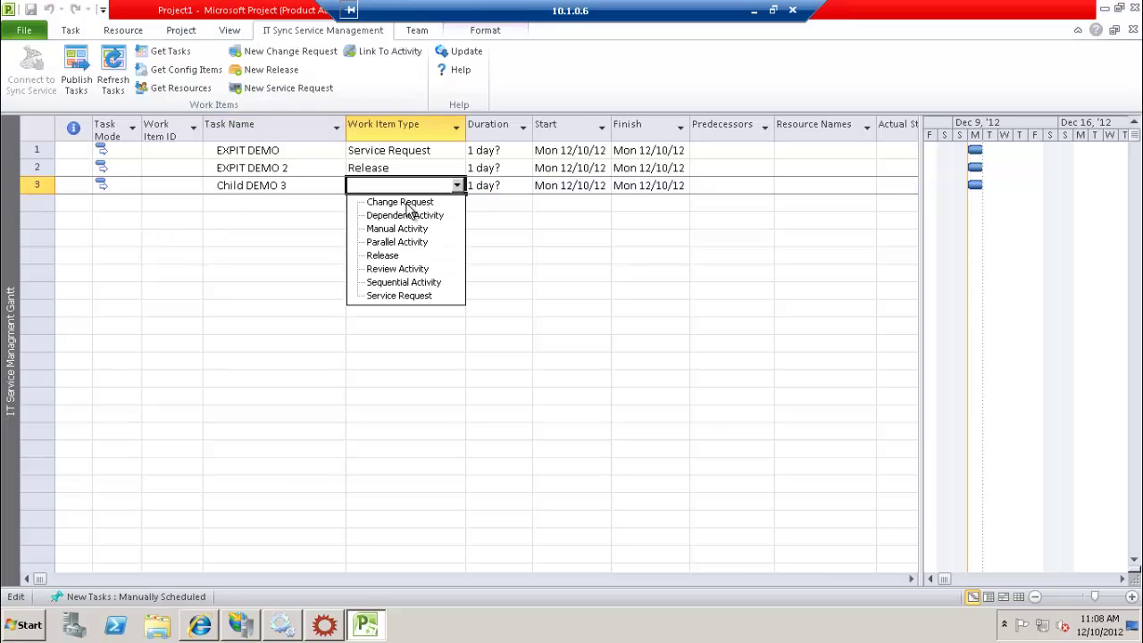
click(393, 269)
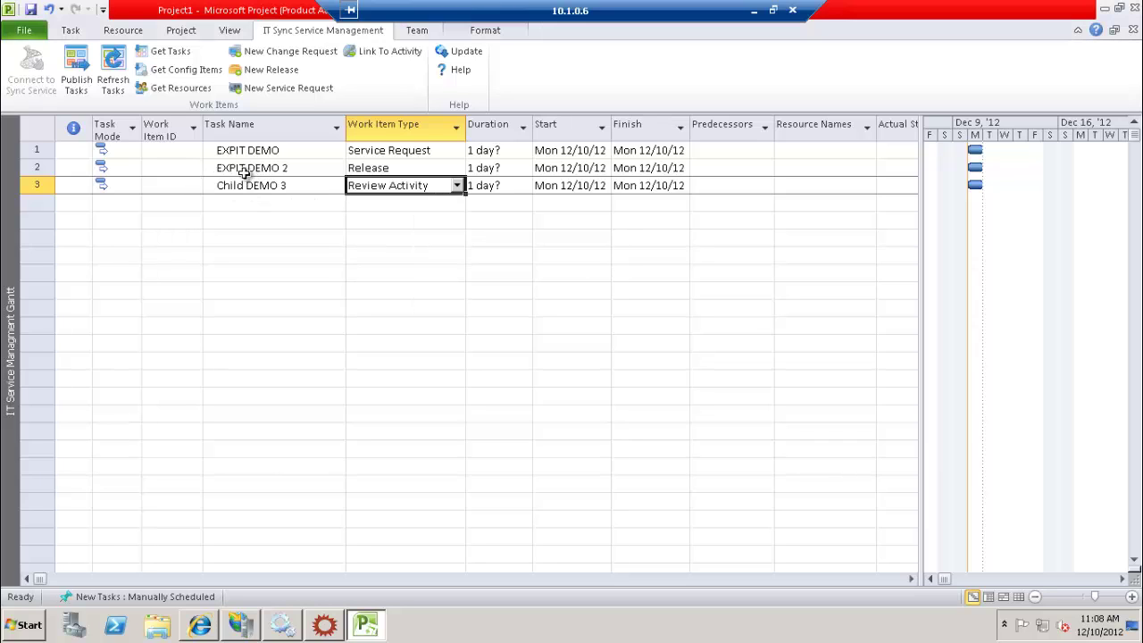
Indent Child DEMO 3 under EXPIT DEMO 2 using Indent Task on the Task tab.
click(70, 28)
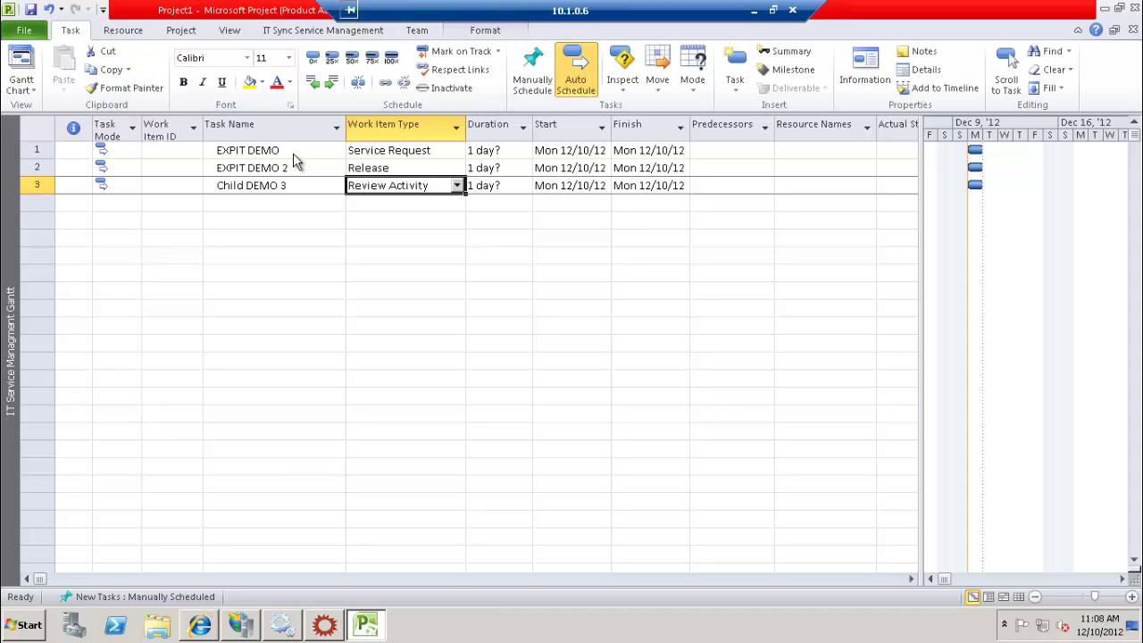
click(36, 185)
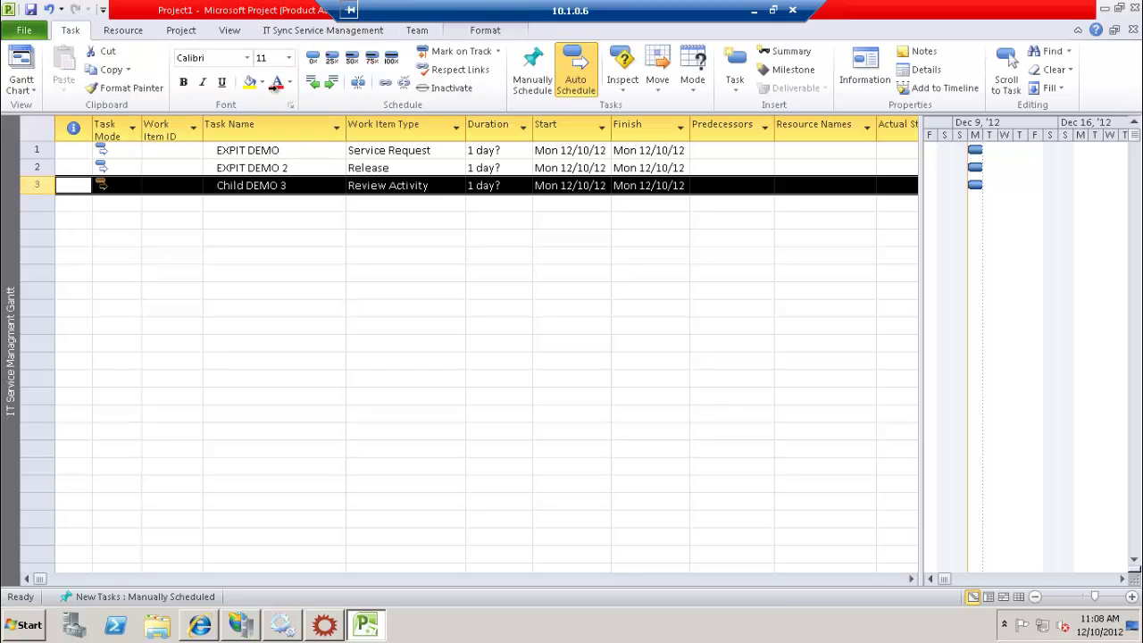
click(331, 81)
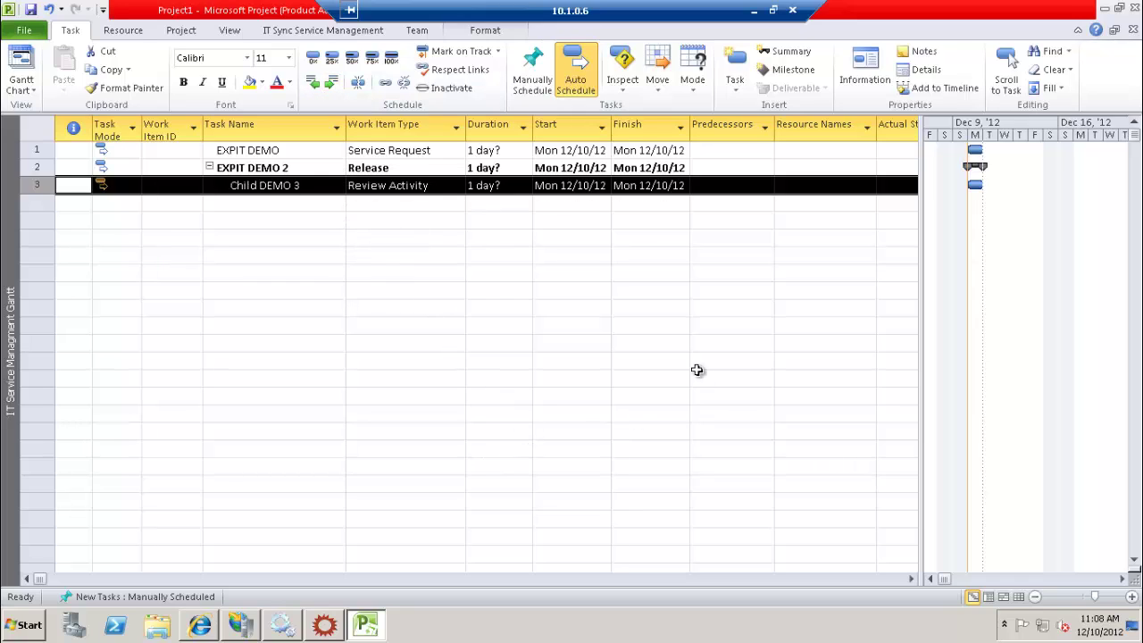
click(911, 579)
click(911, 578)
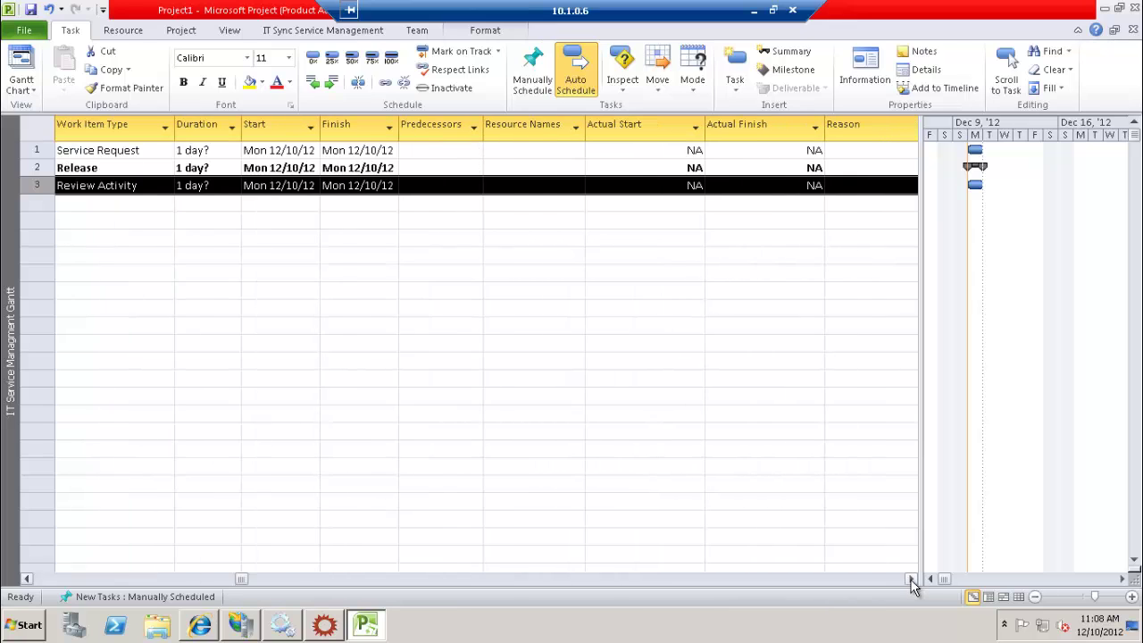
click(910, 578)
Set the Approval Condition of row 3 (Child DEMO 3) to Unanimous.
click(911, 578)
click(910, 579)
click(910, 579)
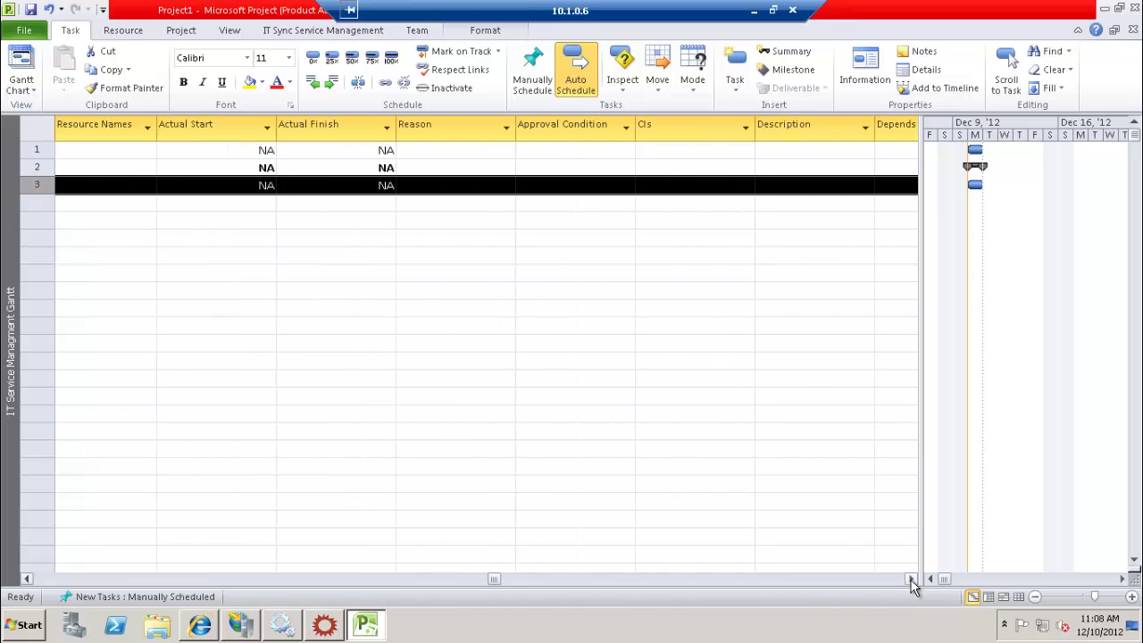
click(910, 579)
click(911, 579)
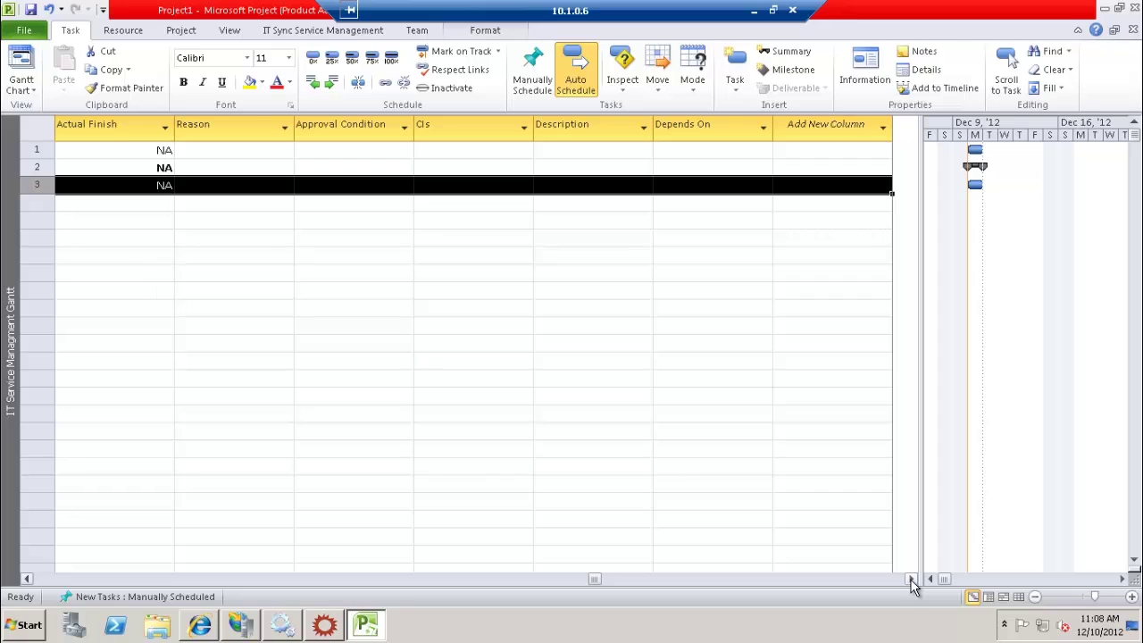
click(910, 579)
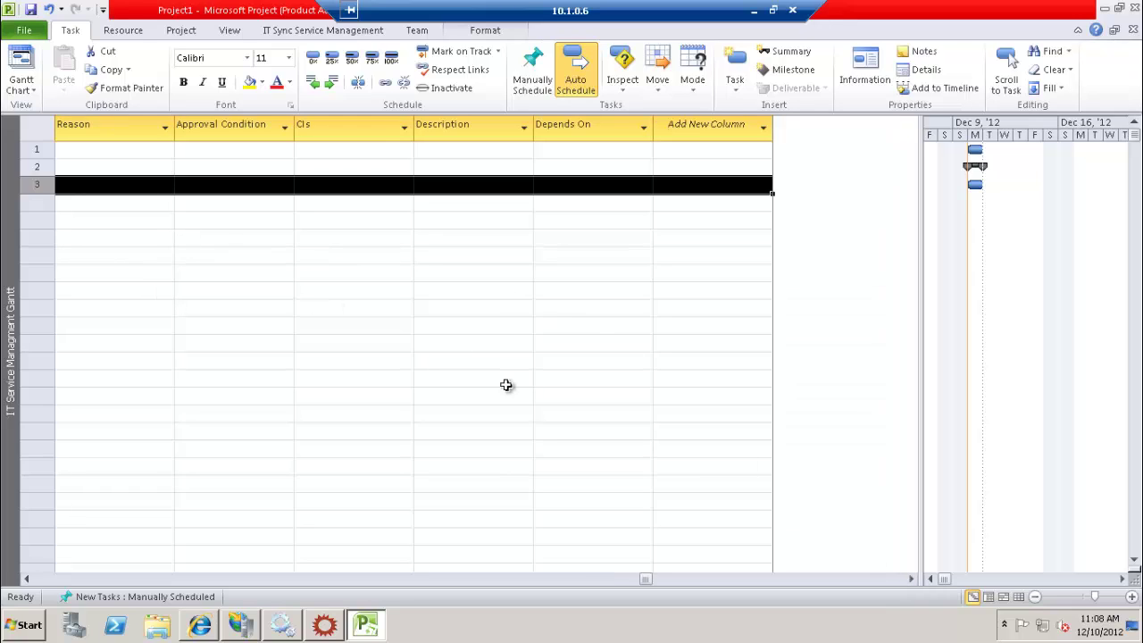
click(287, 185)
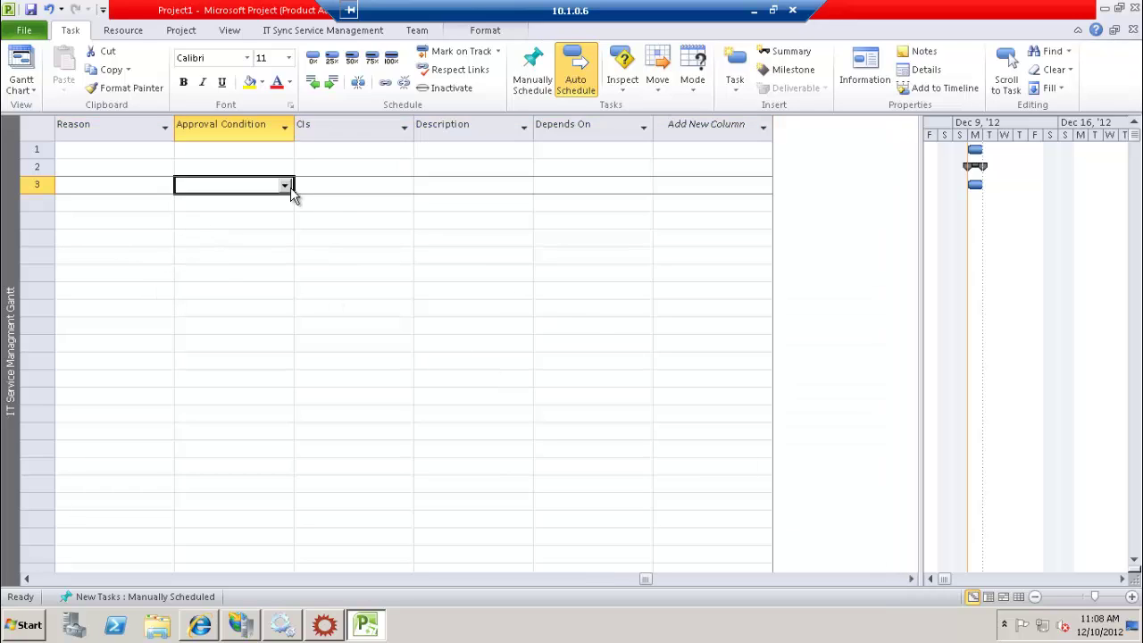
click(288, 187)
click(230, 228)
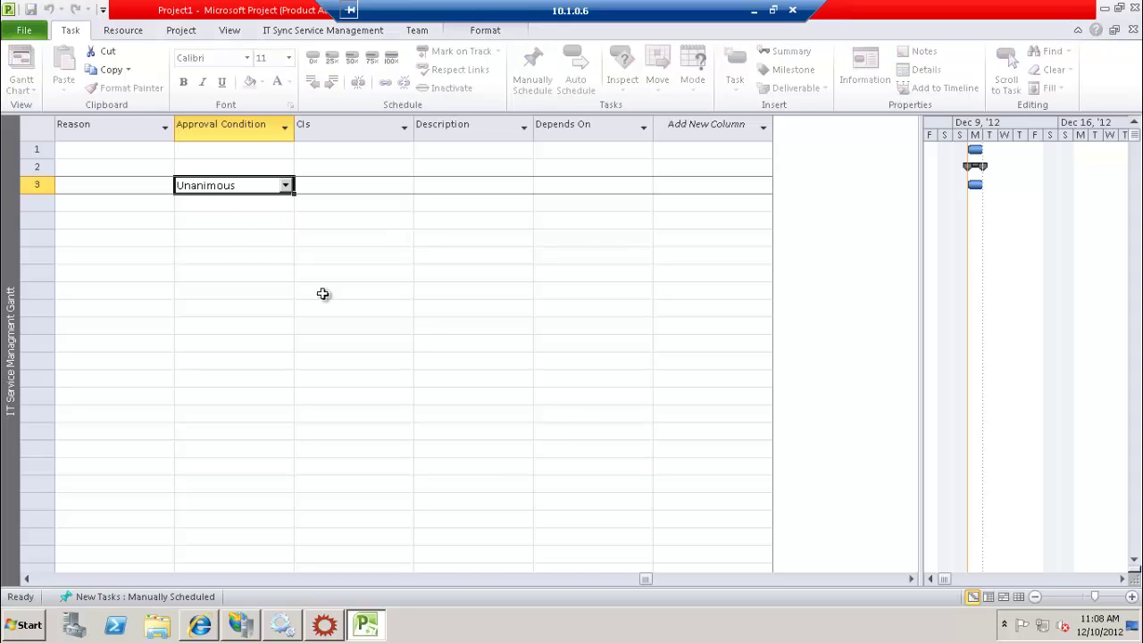
click(50, 580)
scroll(50, 581, right, 6)
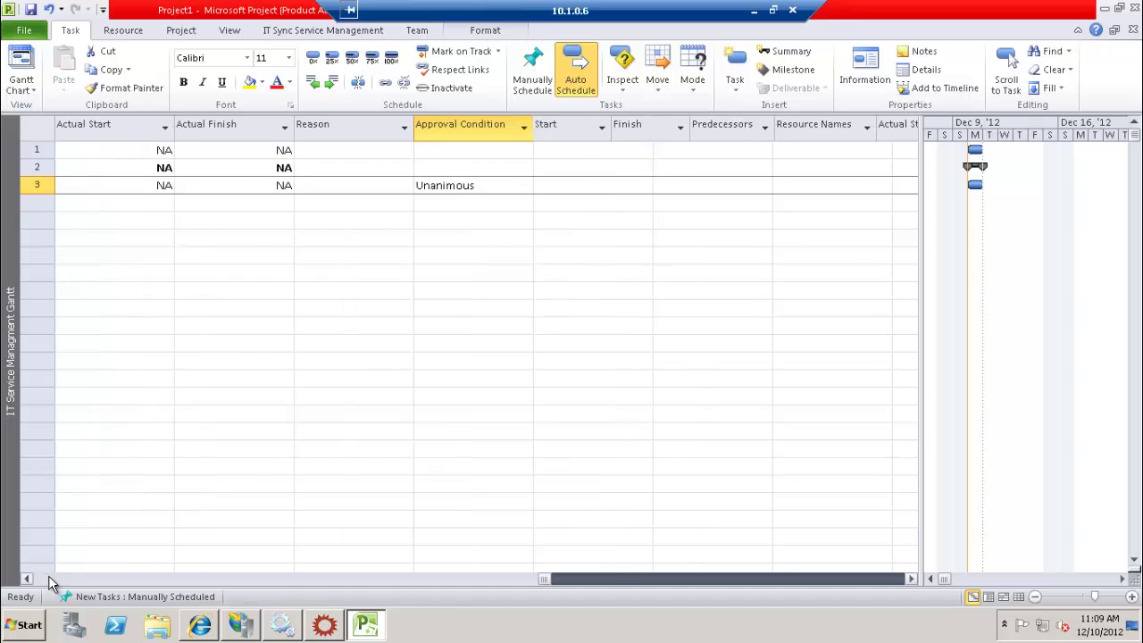
scroll(50, 572, left, 6)
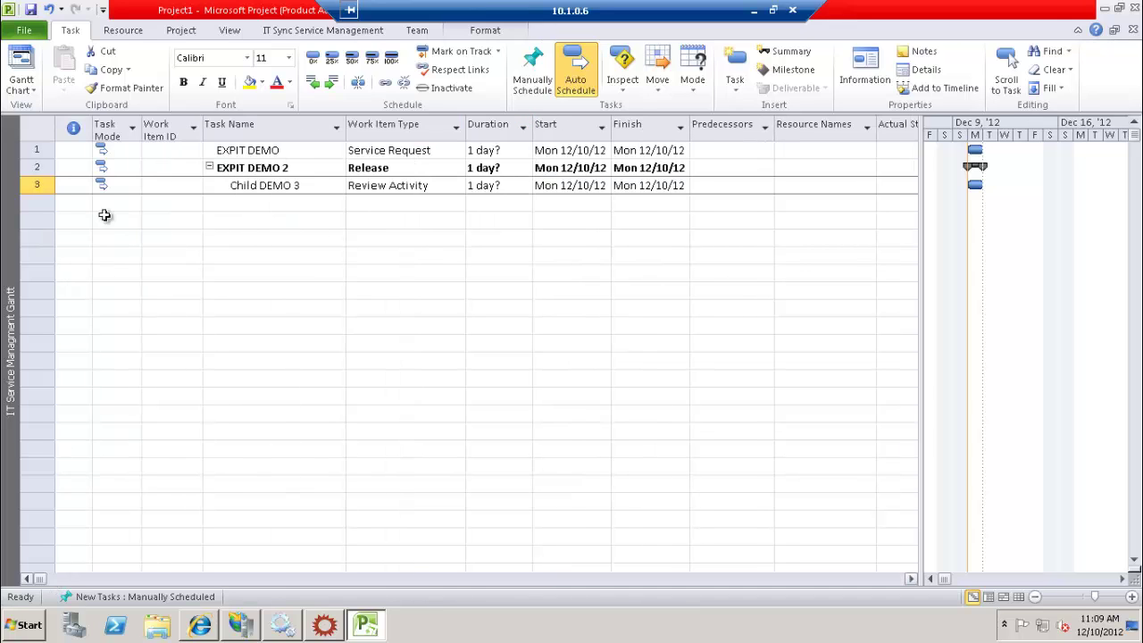
Publish the tasks to Service Manager, getting IDs like SR16PT and RR2PT, then minimize the session.
click(277, 30)
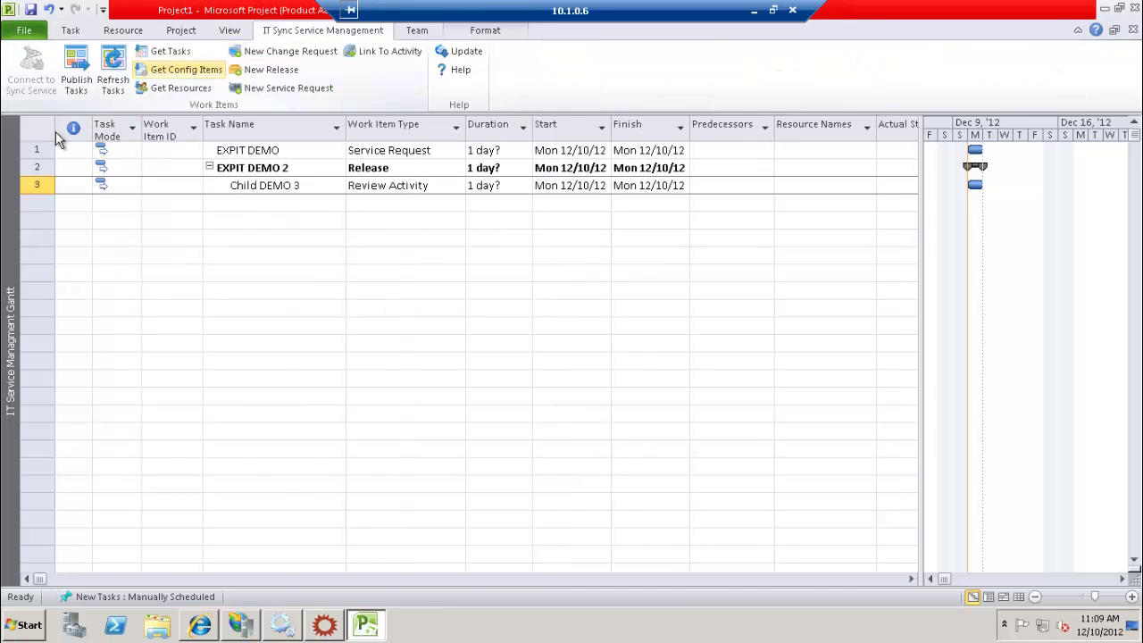
click(76, 79)
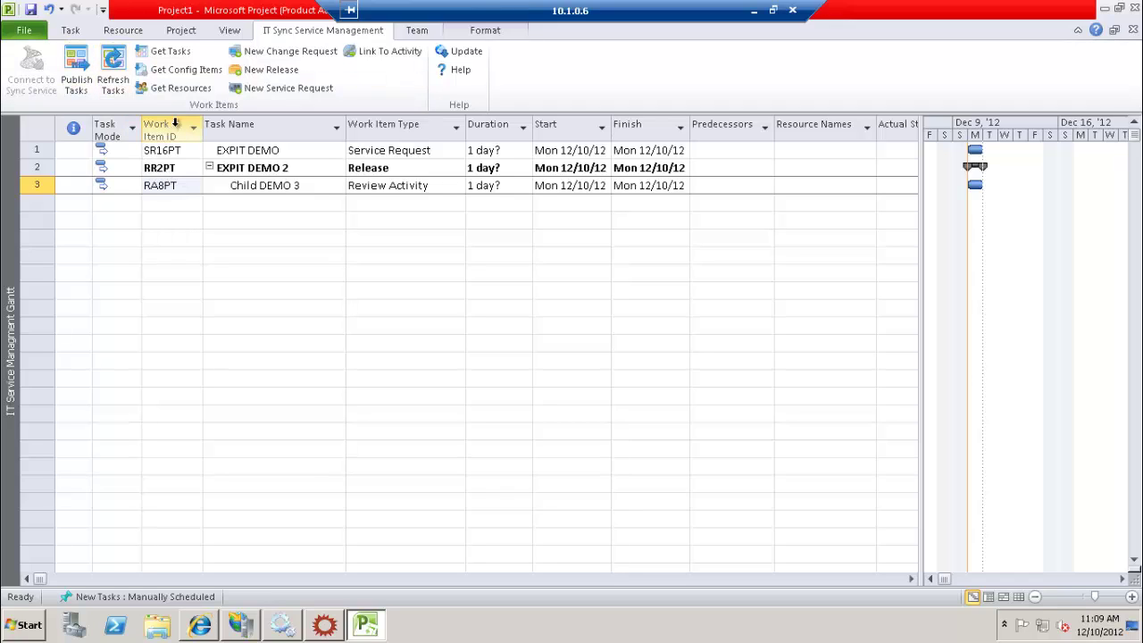
drag(164, 153, 170, 184)
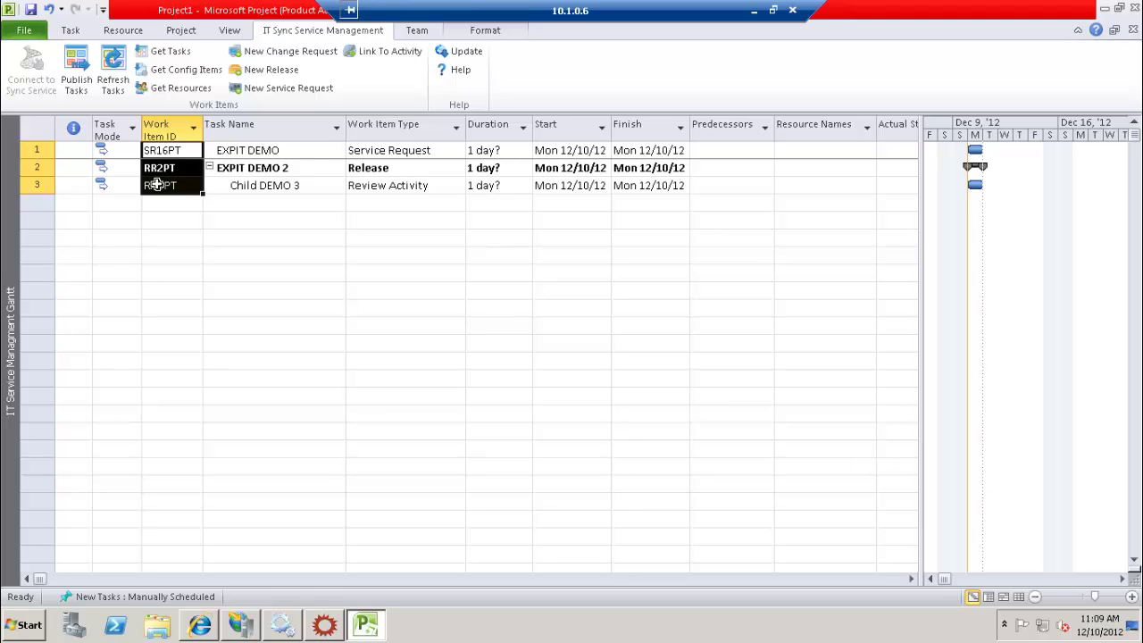
click(752, 11)
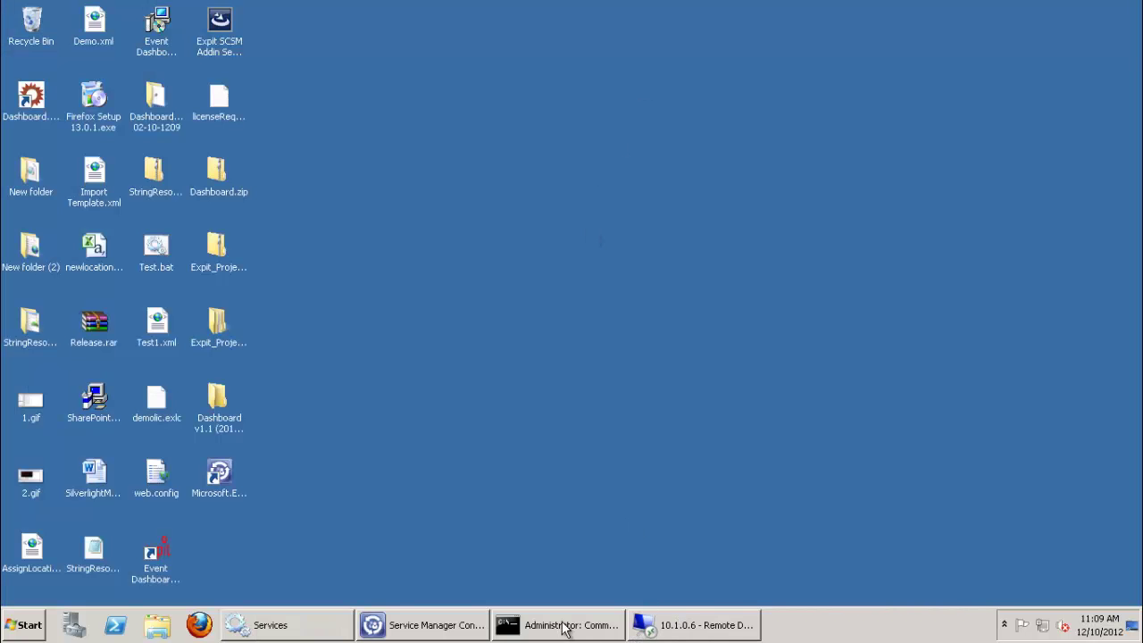
In Service Manager Console, locate SR16PT under All Open Service Requests, then collapse the tree.
click(478, 632)
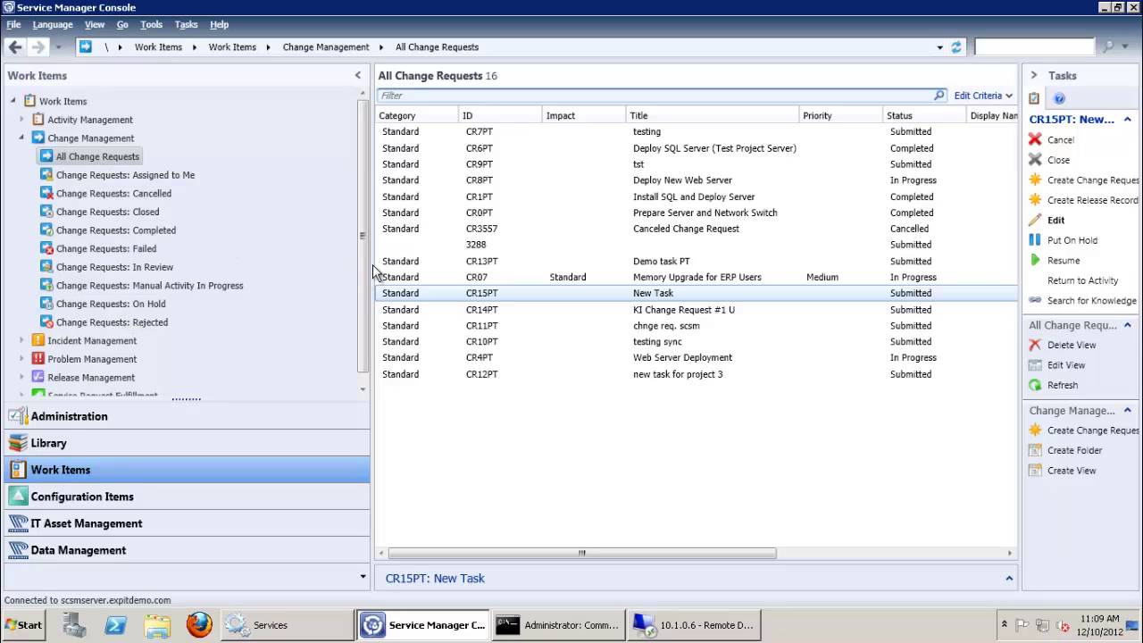
drag(366, 308, 364, 332)
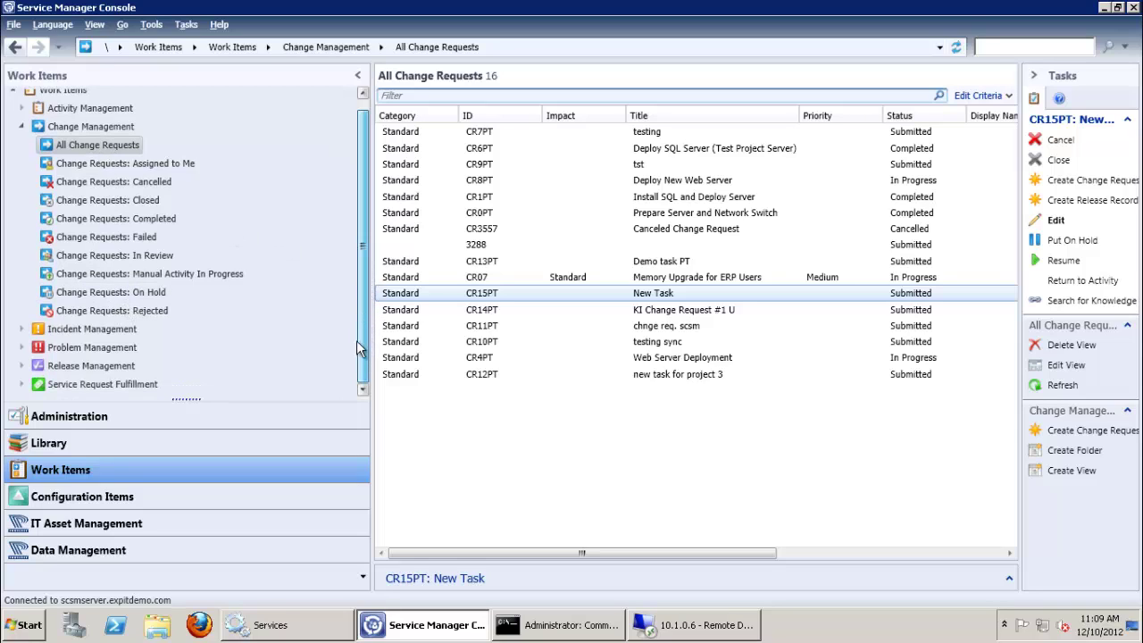
click(134, 384)
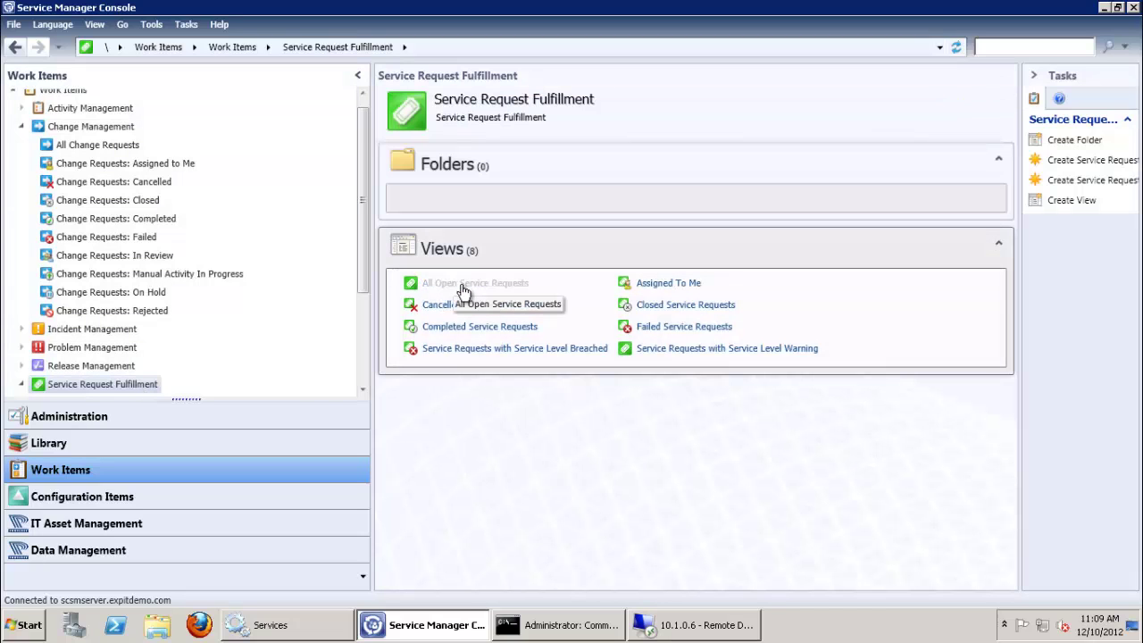
click(463, 286)
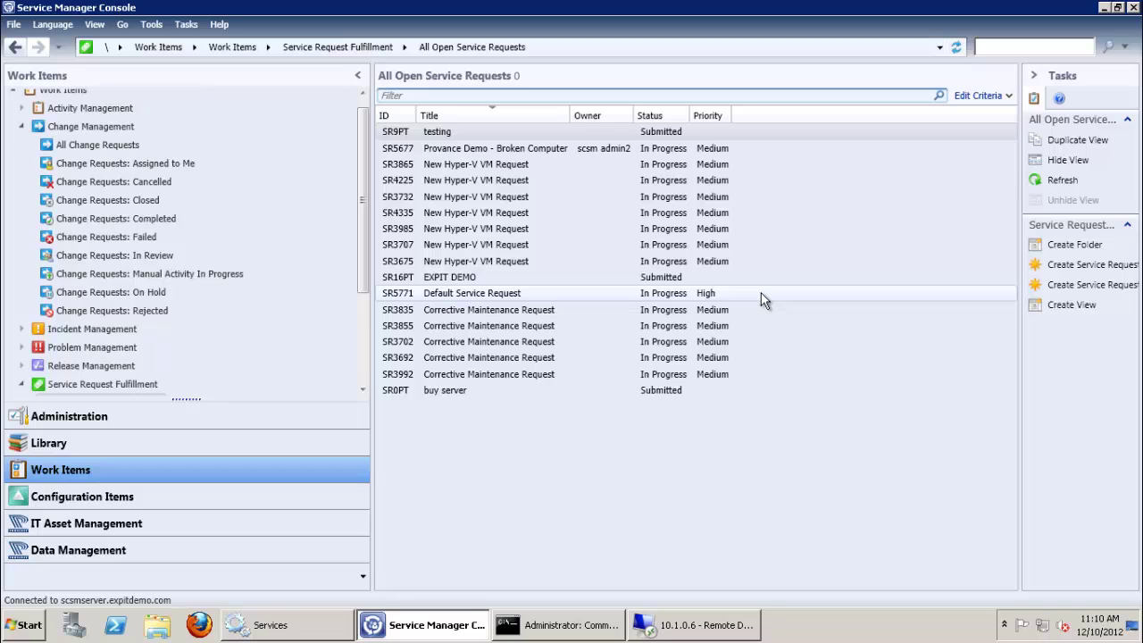
click(469, 280)
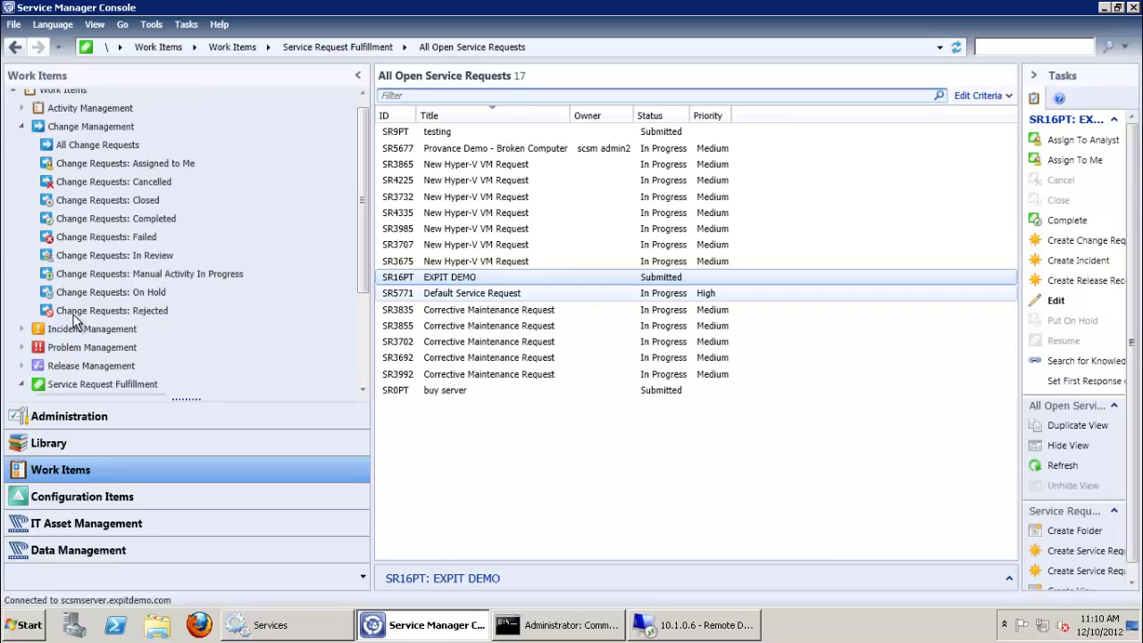
click(21, 127)
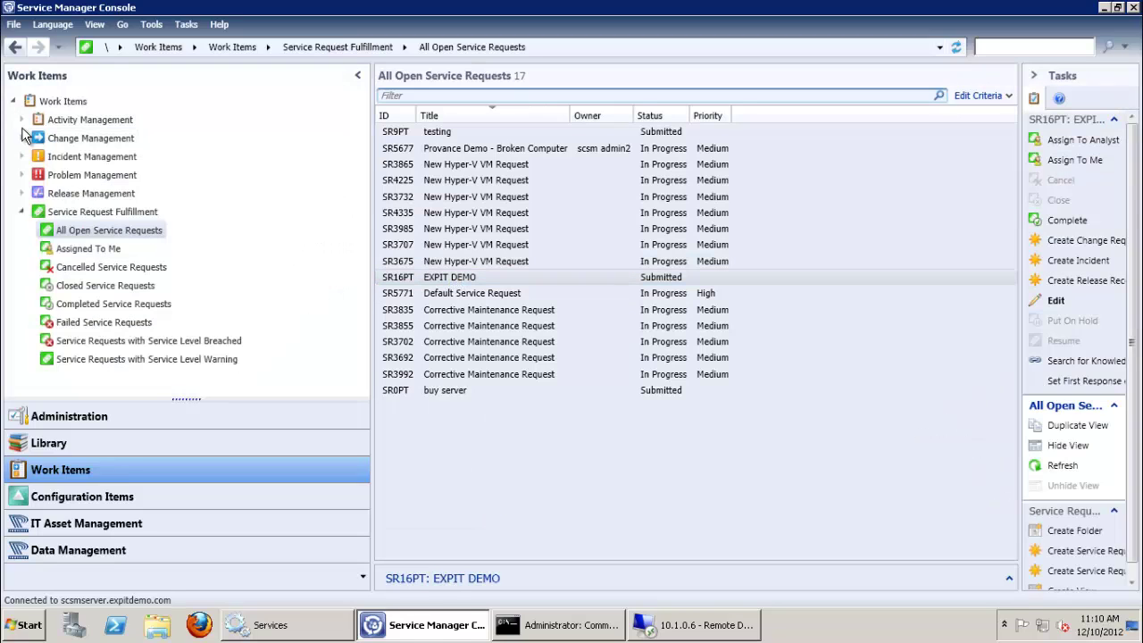
click(21, 212)
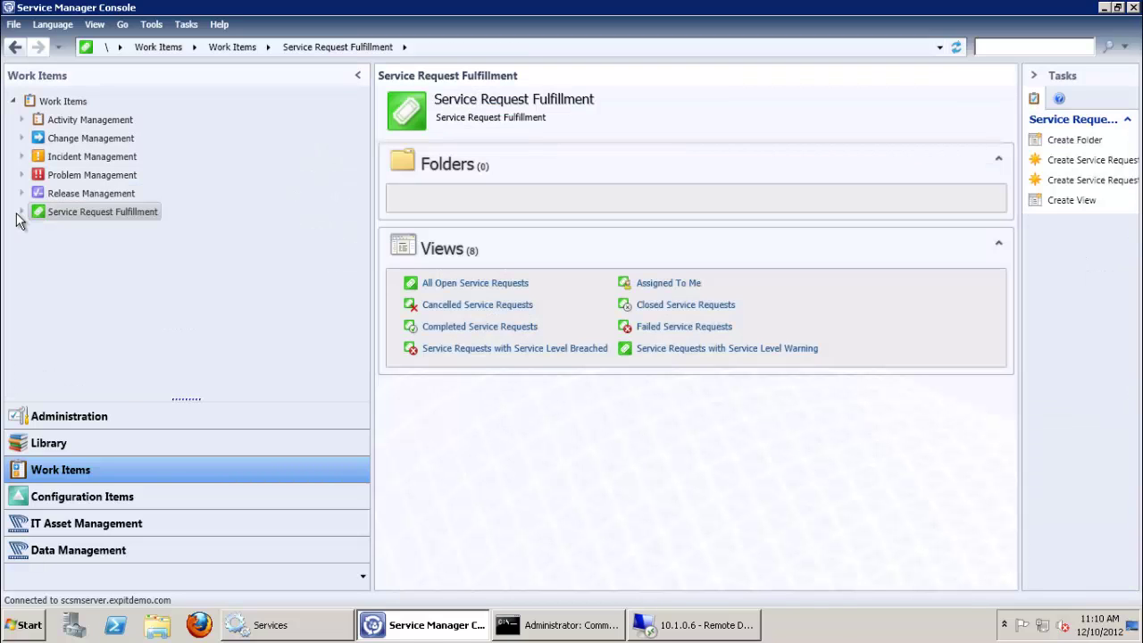
Find RA8PT under Review Activities > All Activities, then minimize the console.
double_click(62, 123)
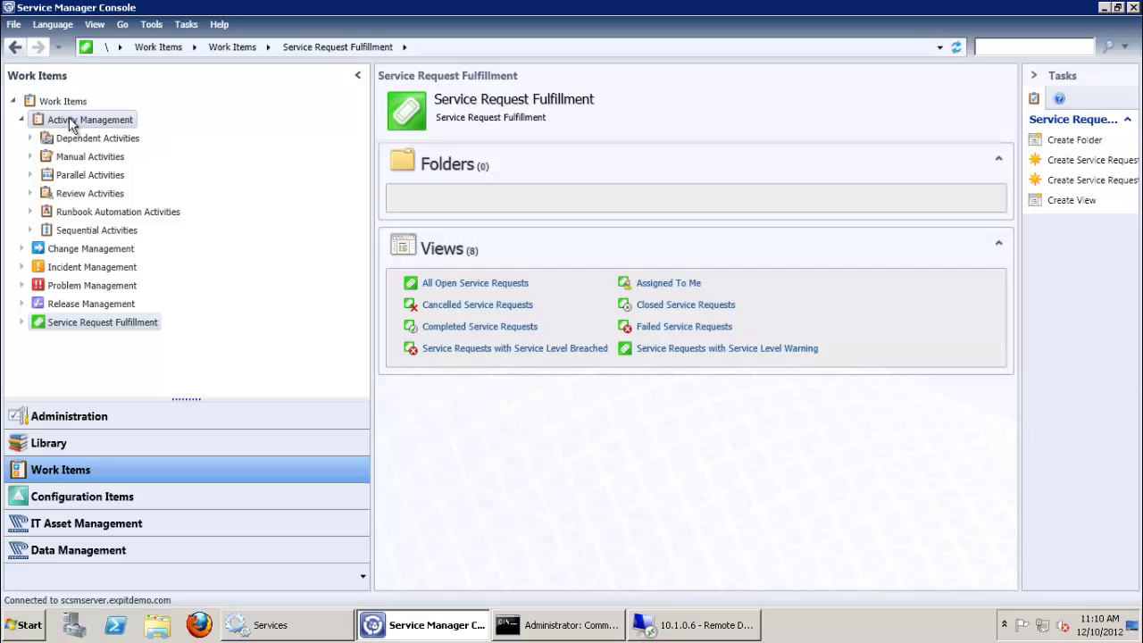
click(82, 195)
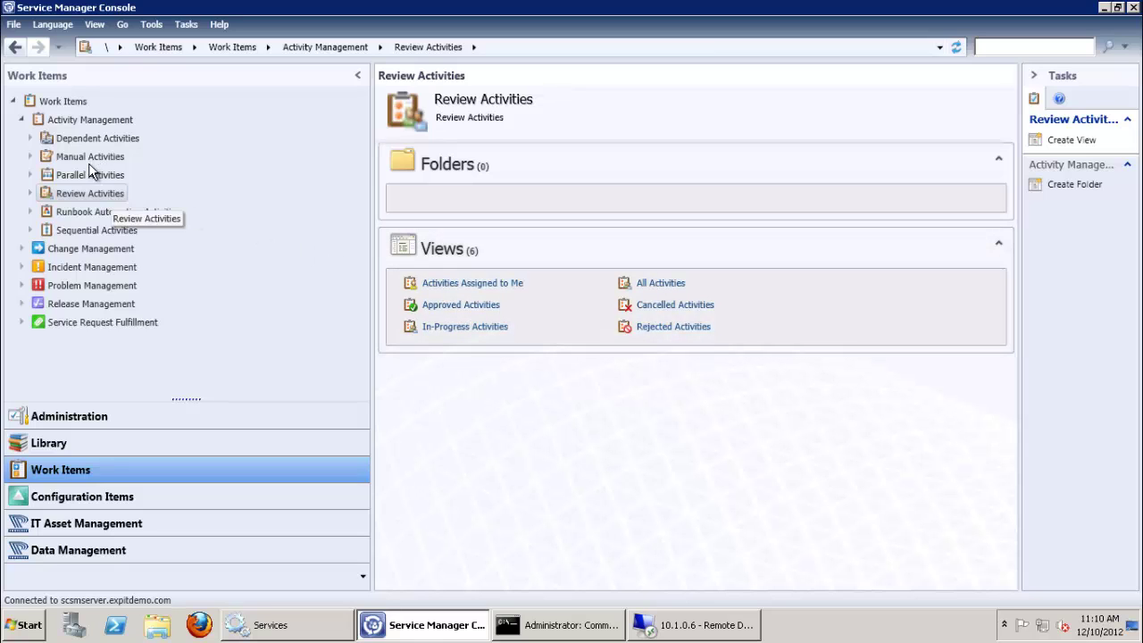
double_click(90, 194)
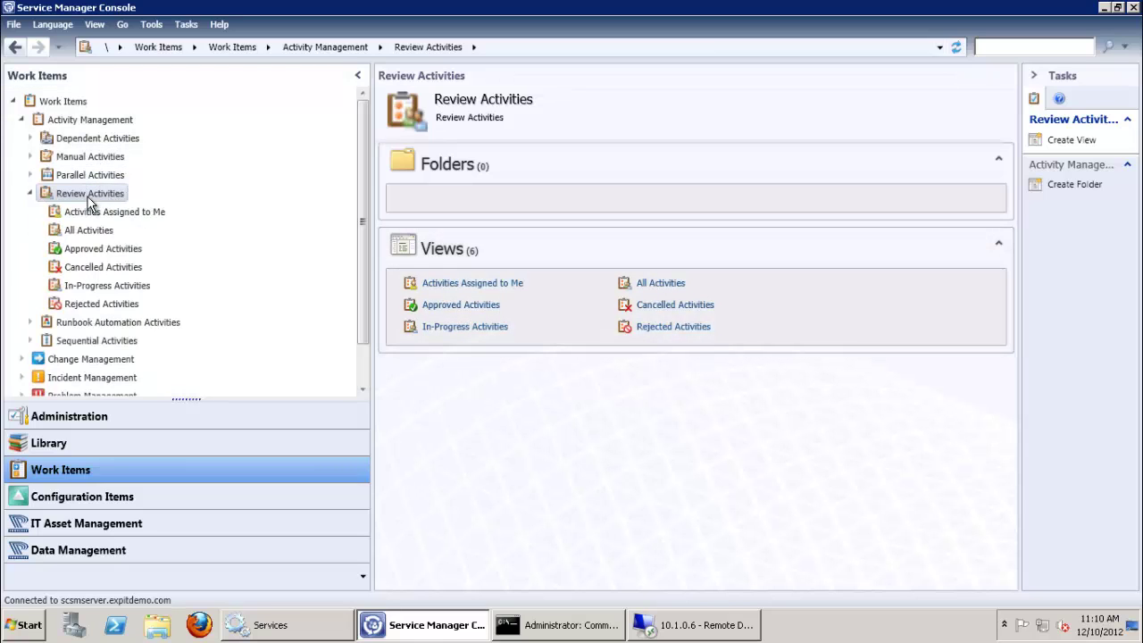
click(85, 229)
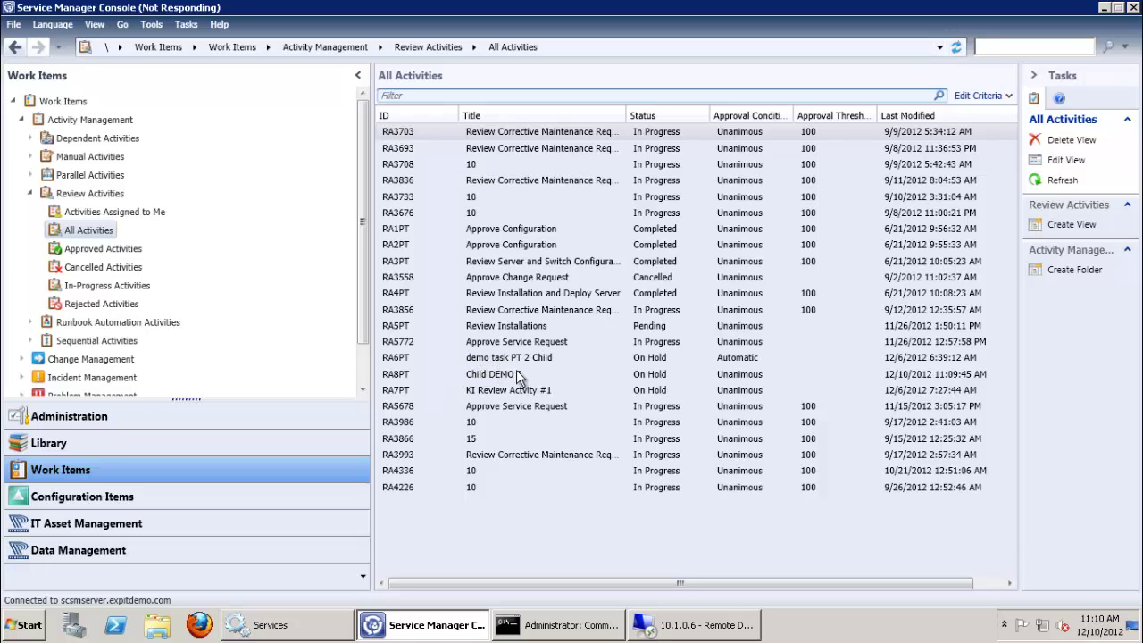
click(515, 379)
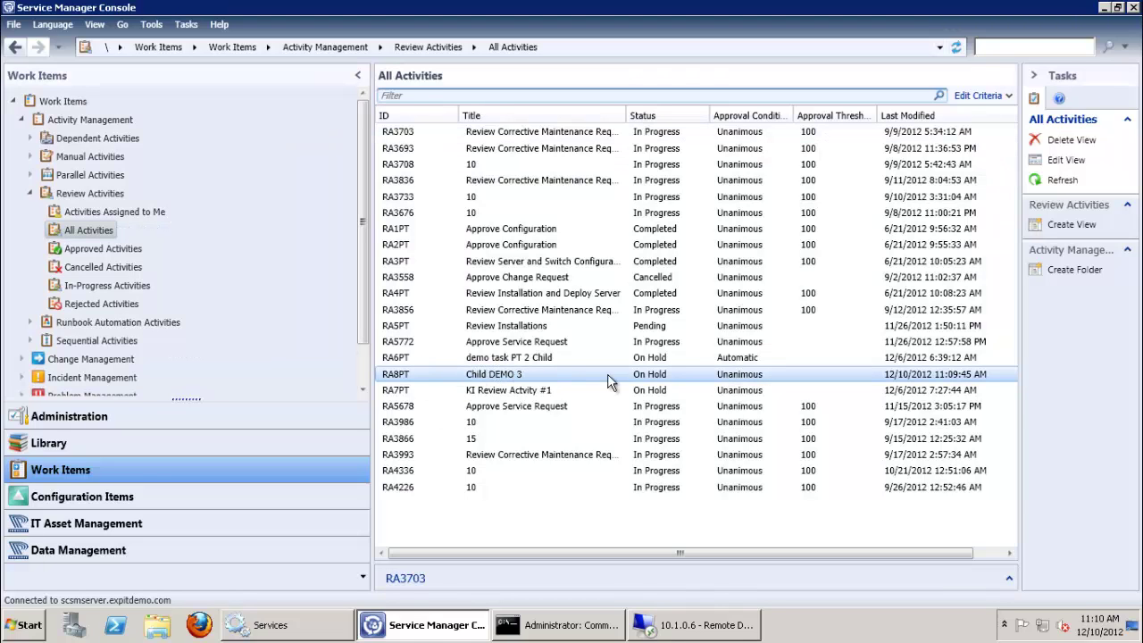
click(1104, 7)
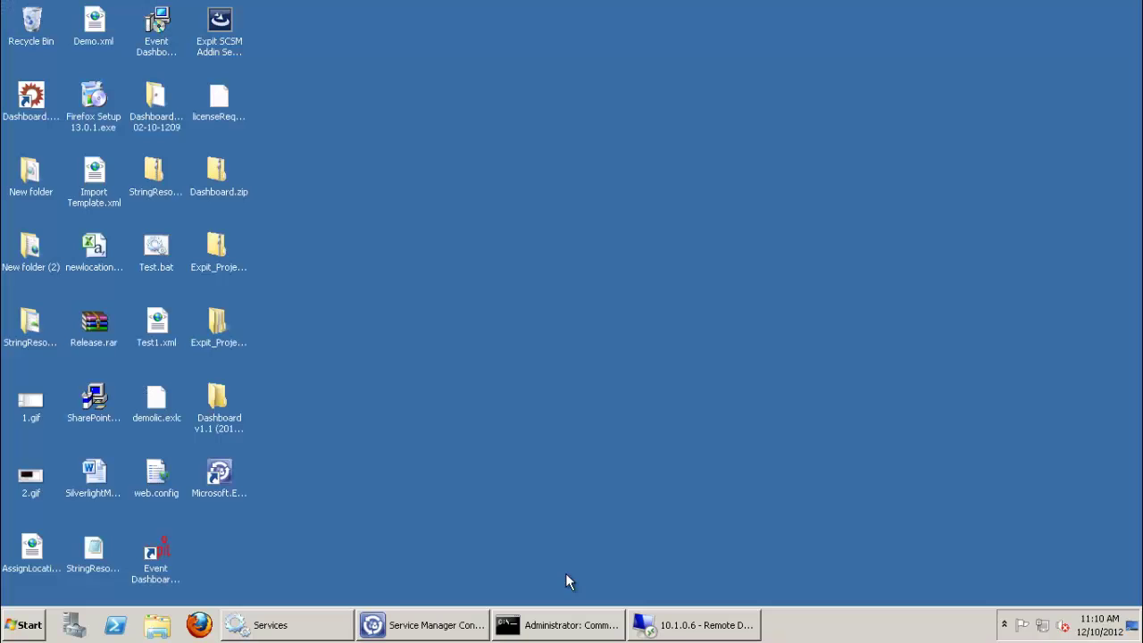
Back in the remote session, connect the plan to project-connect > DefaultCollection > Expit.
click(671, 624)
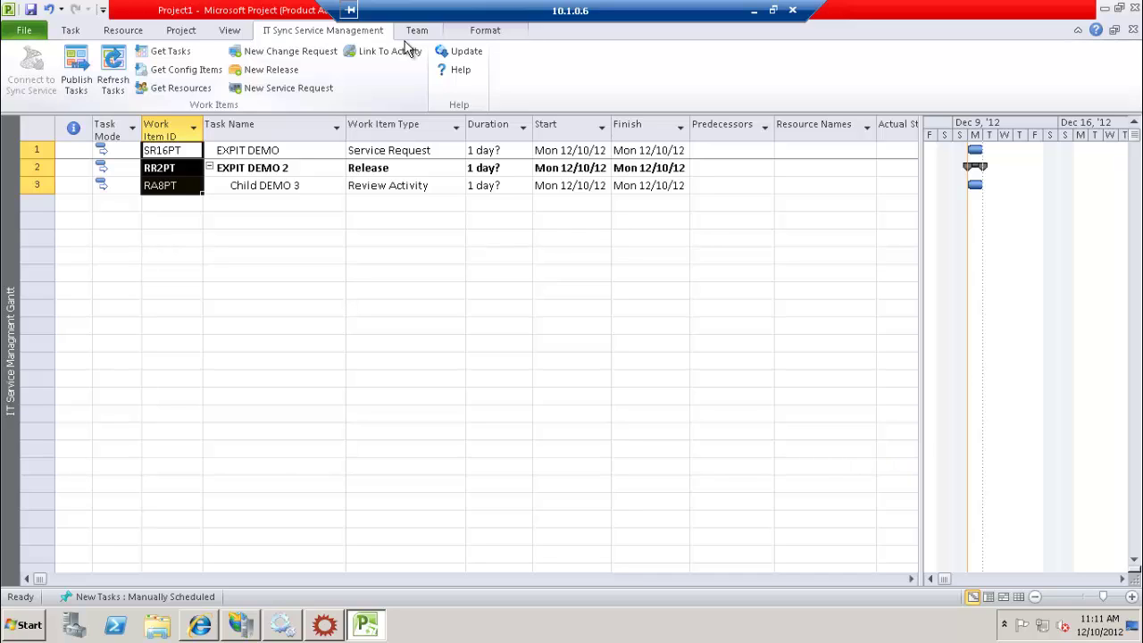
click(63, 32)
click(20, 89)
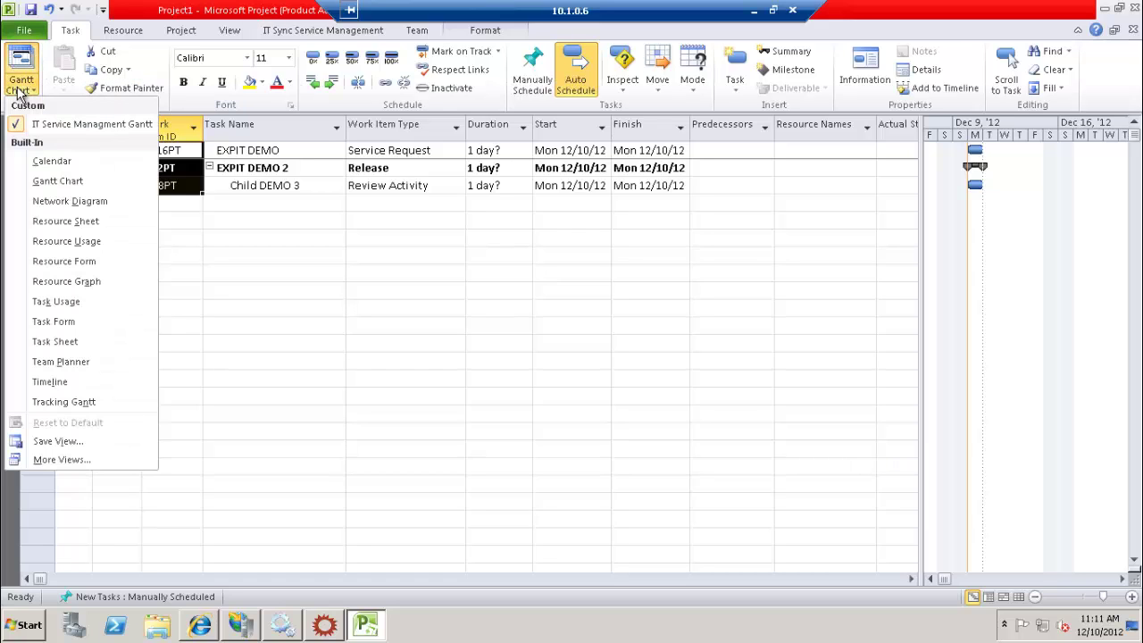
click(417, 32)
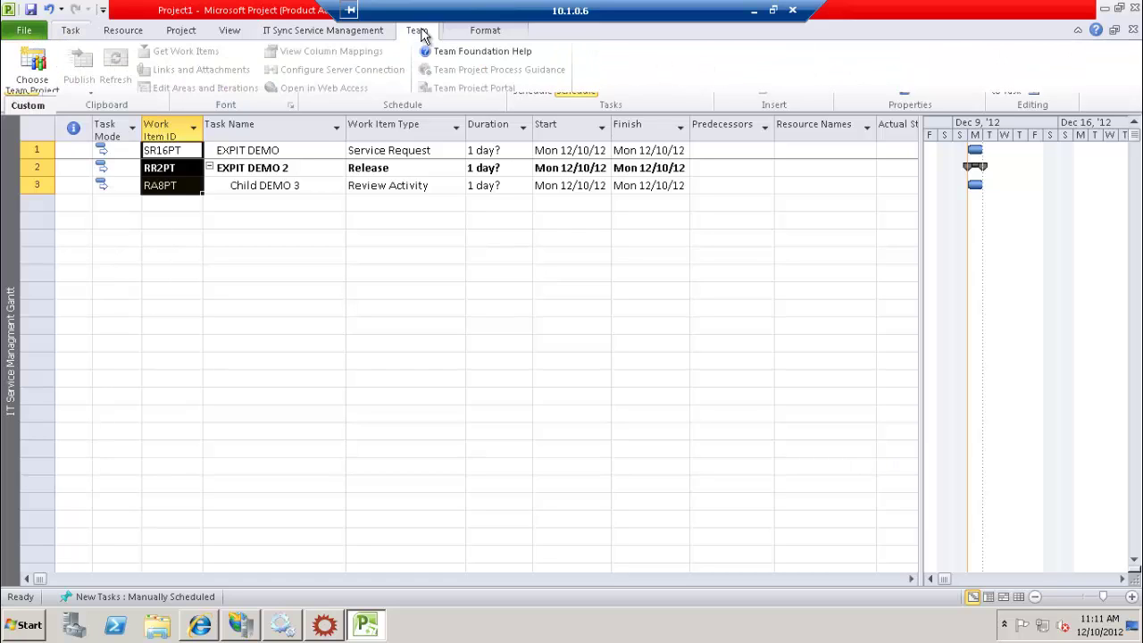
click(29, 64)
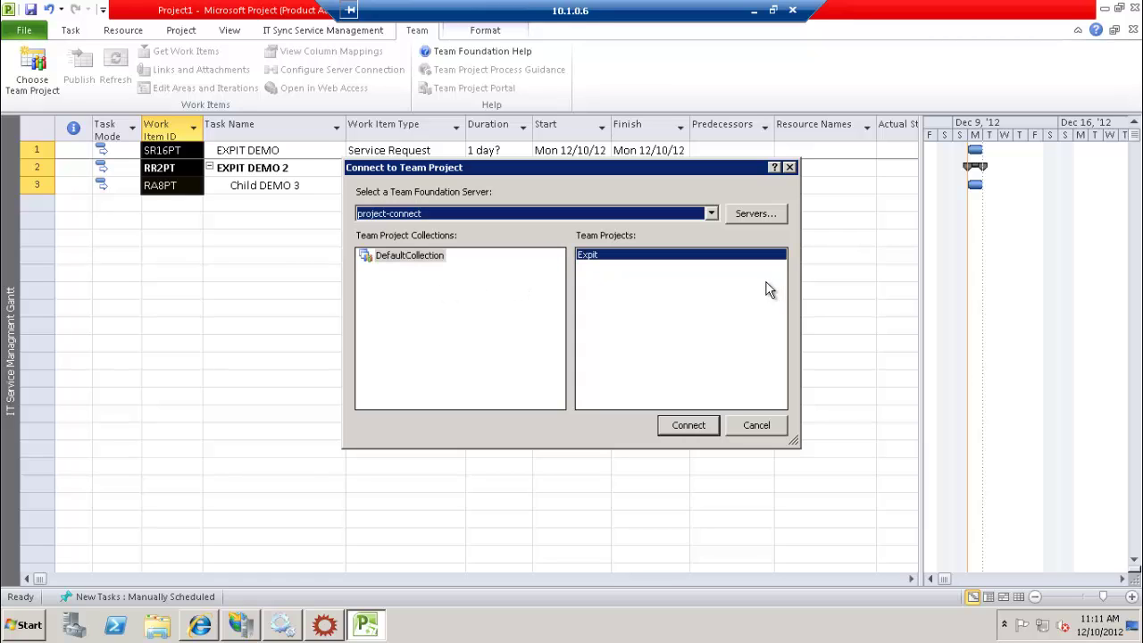
click(687, 426)
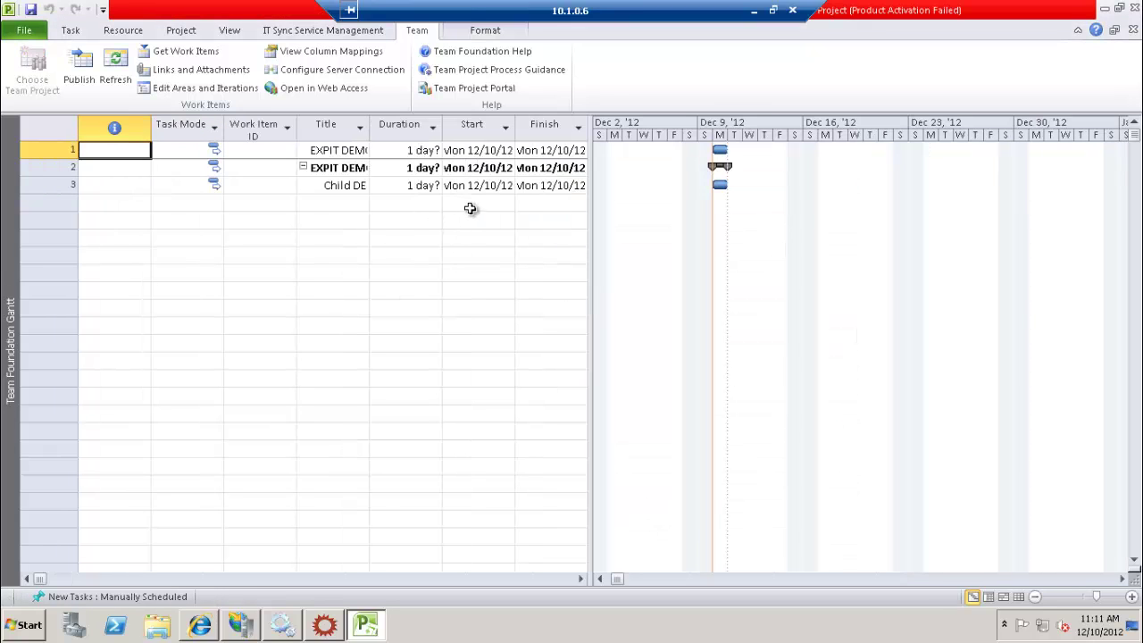
click(71, 30)
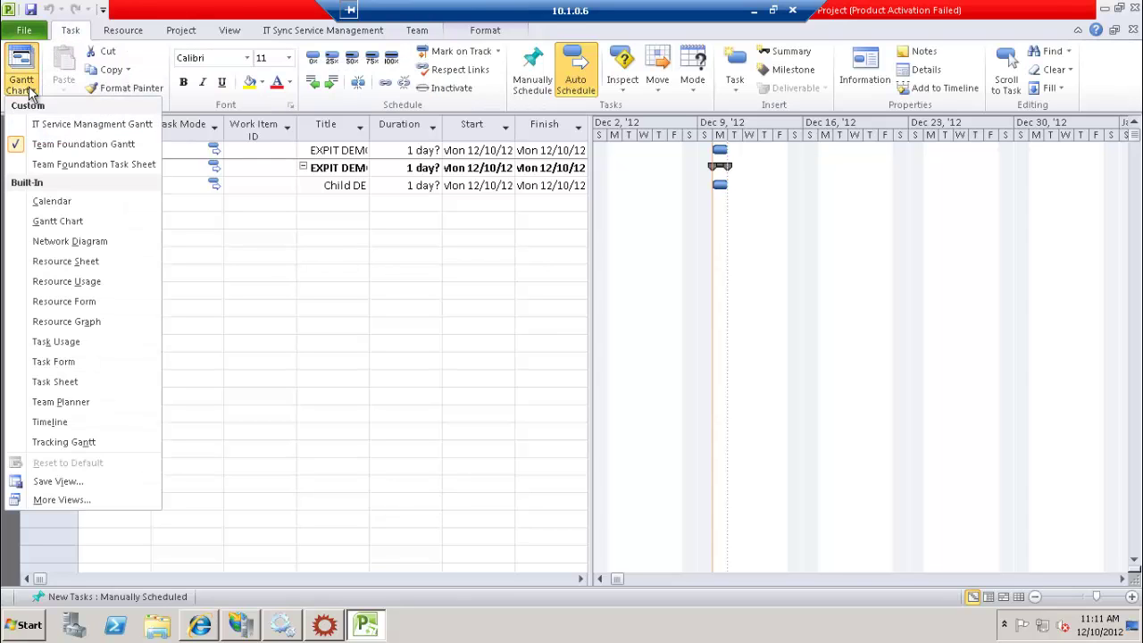
click(27, 89)
click(416, 30)
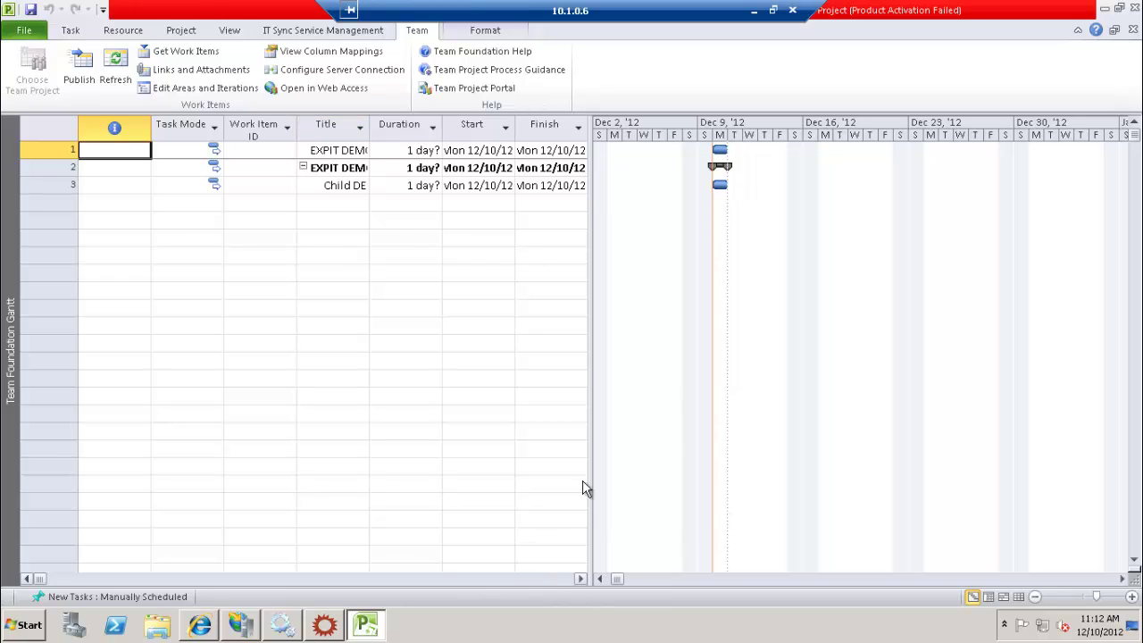
click(80, 71)
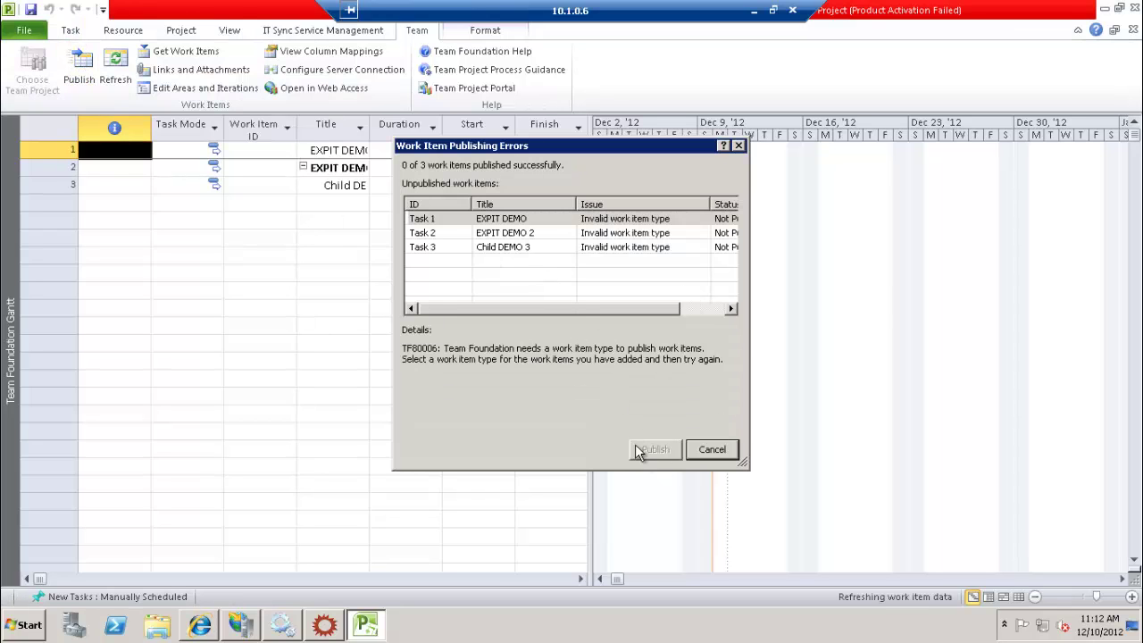
click(508, 234)
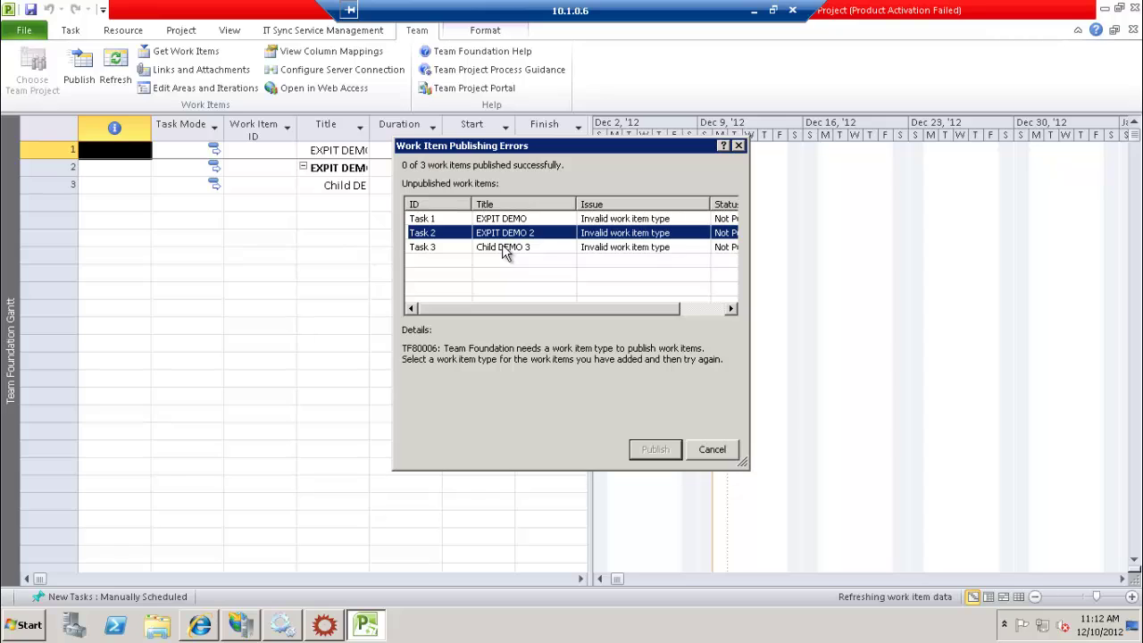
click(710, 449)
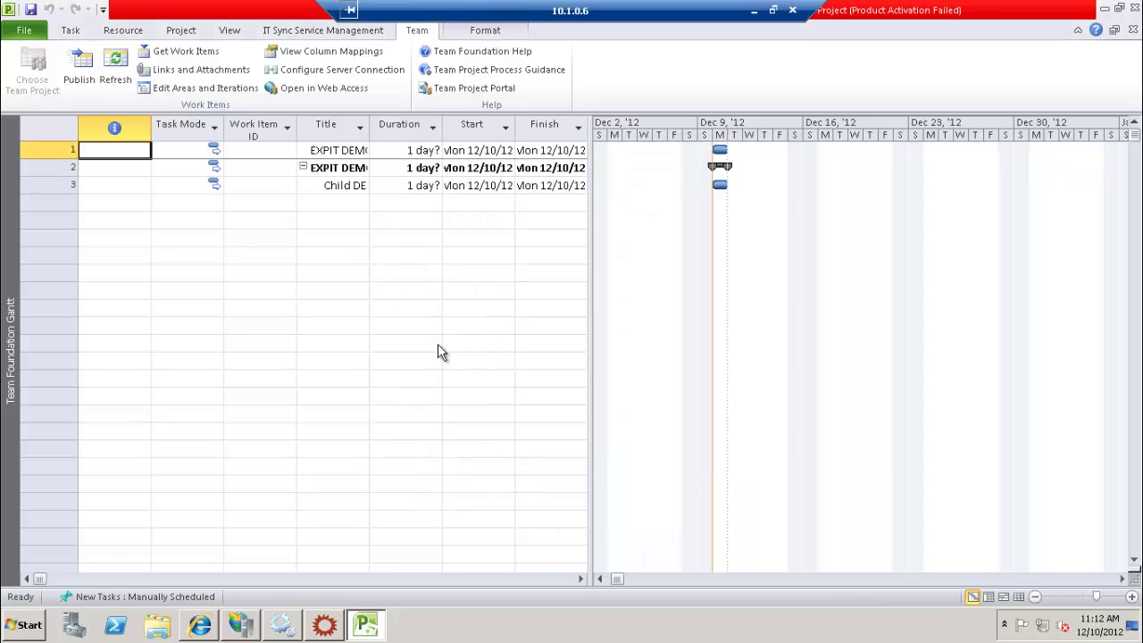
Scroll the task table across to the Text24 column and widen the table over the Gantt chart.
click(579, 578)
click(579, 578)
click(580, 578)
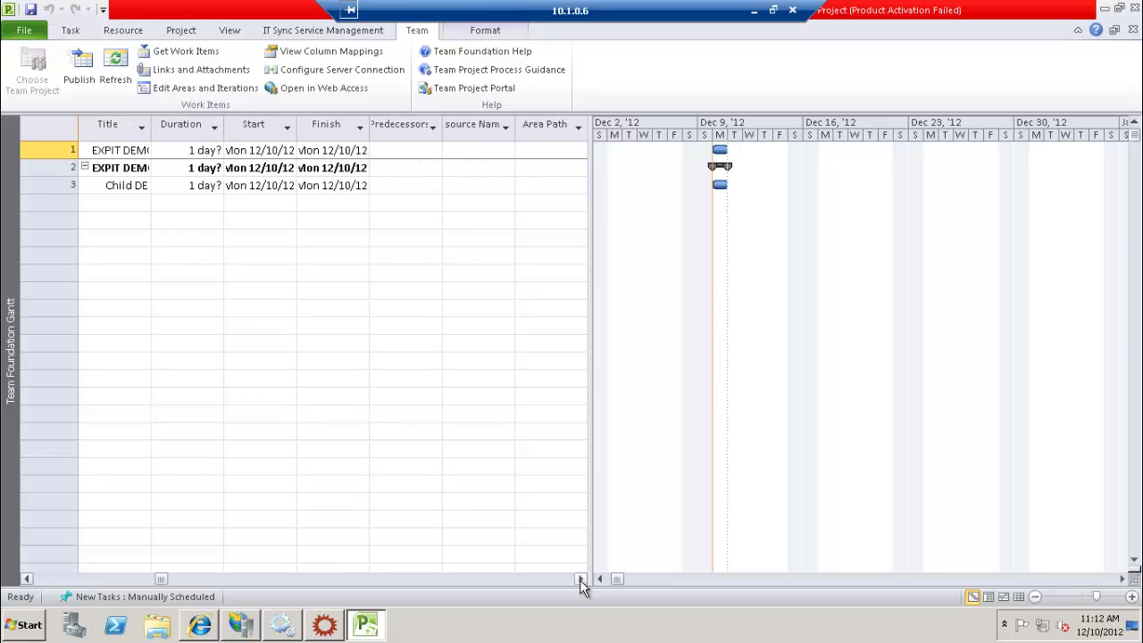
click(579, 579)
click(580, 578)
click(580, 579)
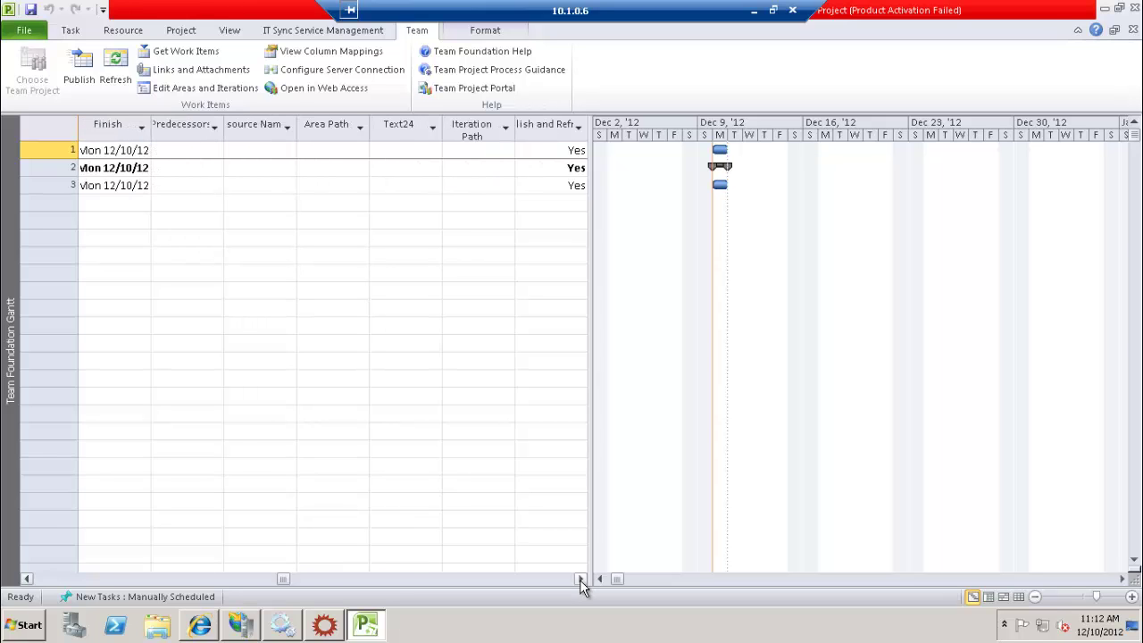
click(579, 578)
click(580, 579)
click(579, 578)
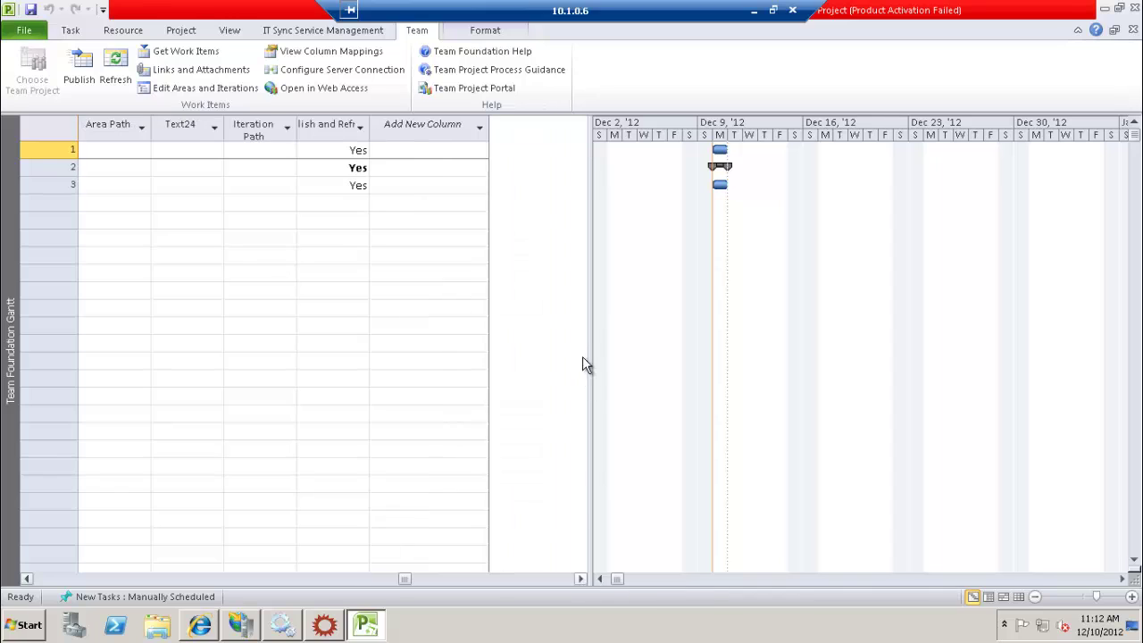
drag(594, 315, 969, 334)
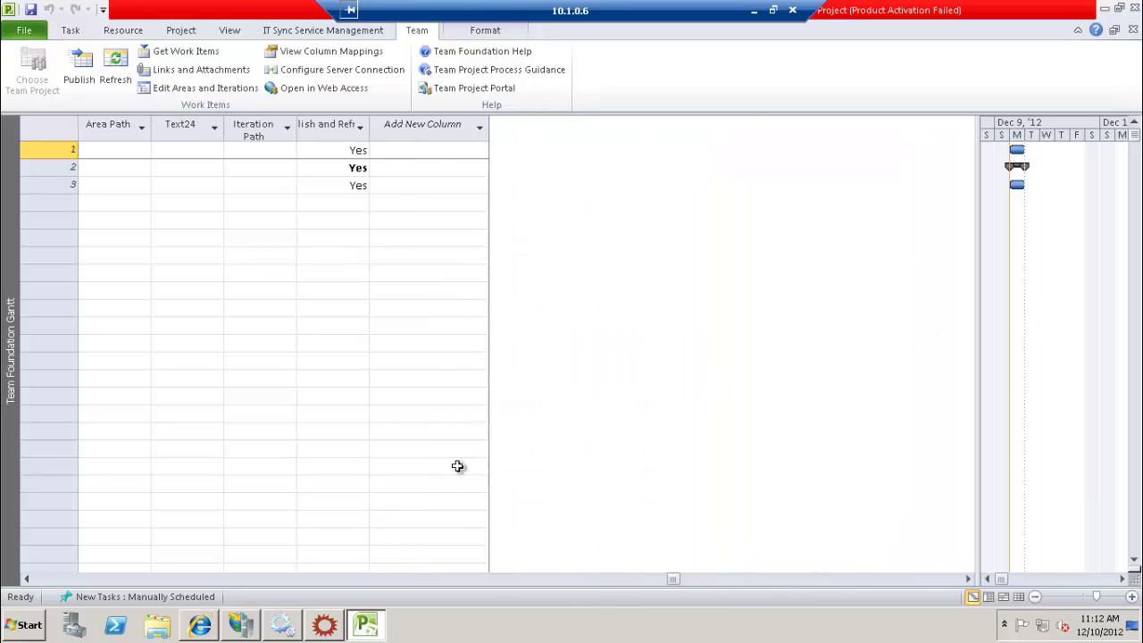
Set the work item type of rows 1–3 to Bug, Issue and Task.
click(218, 152)
click(216, 152)
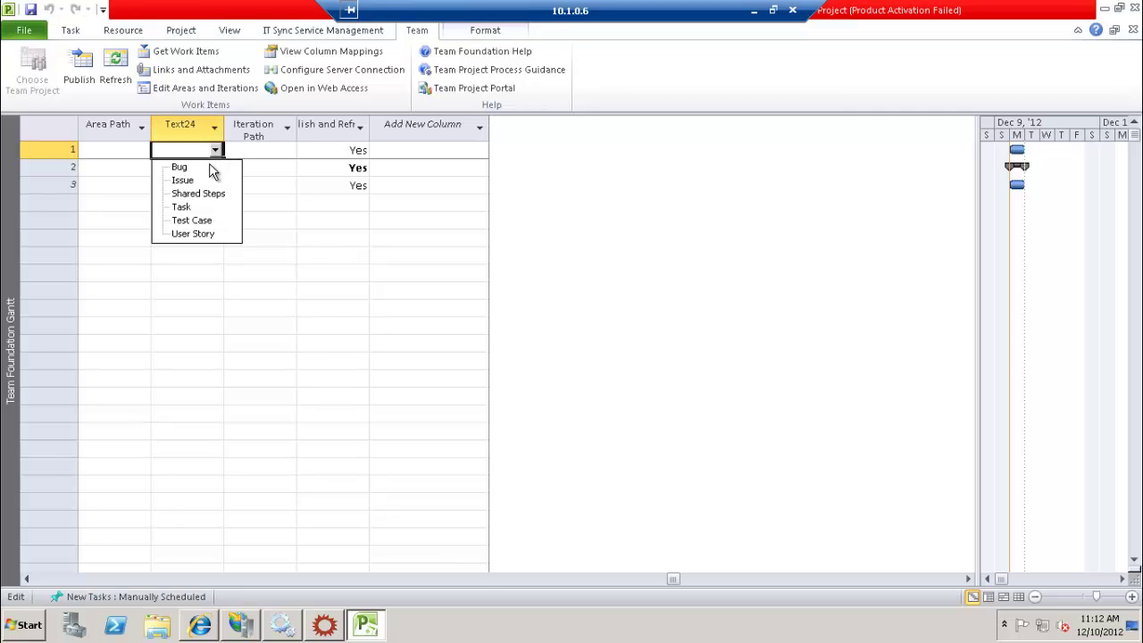
click(183, 163)
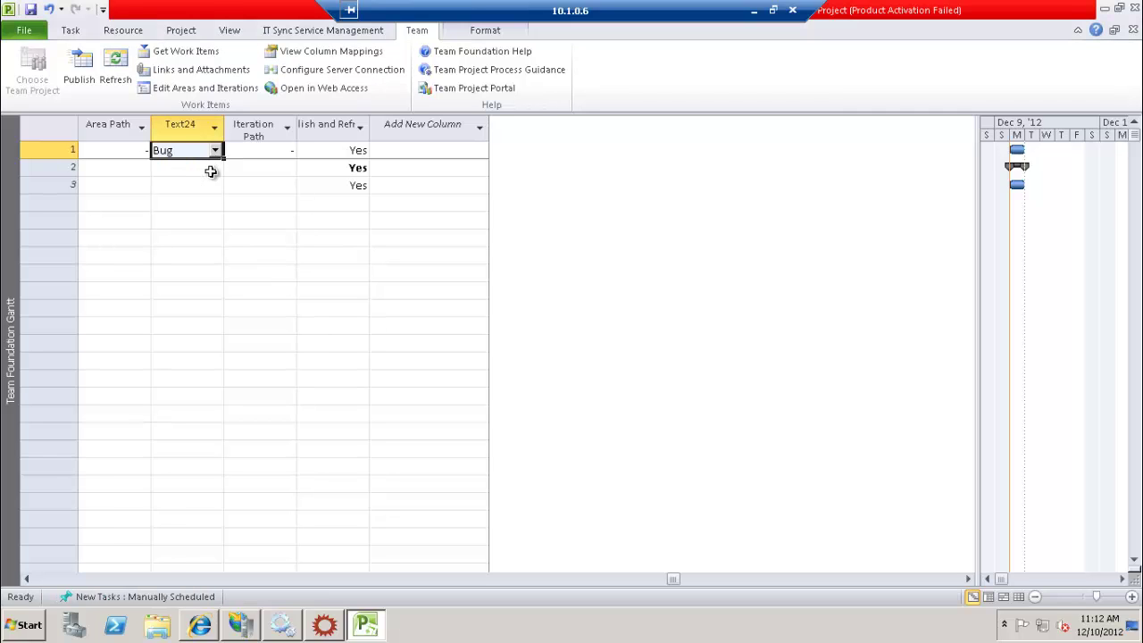
click(212, 170)
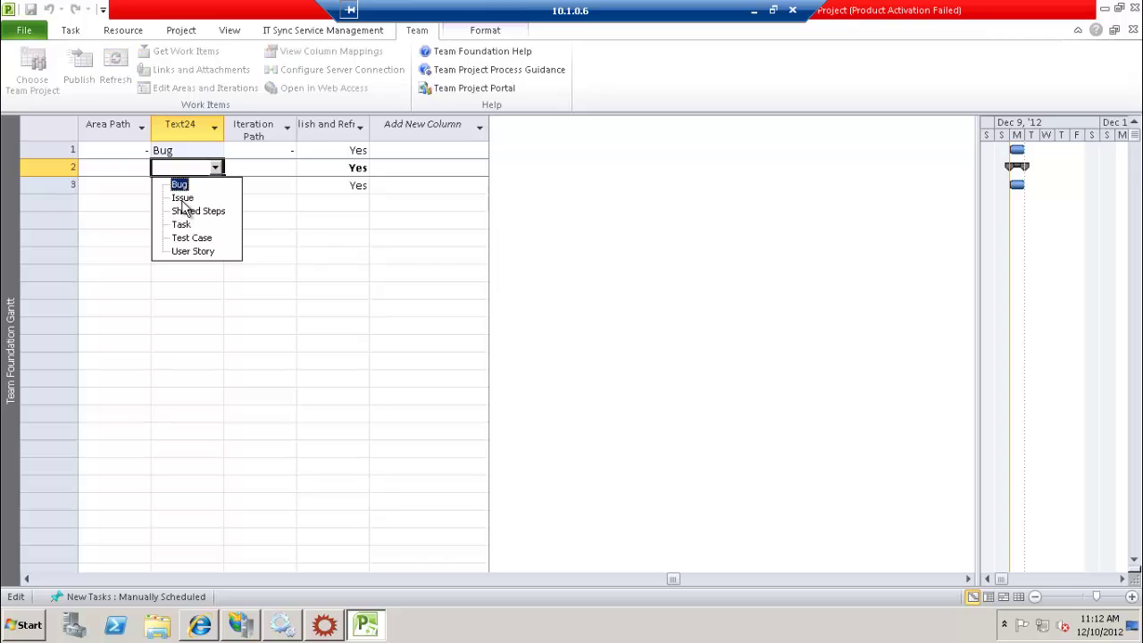
click(183, 198)
click(214, 186)
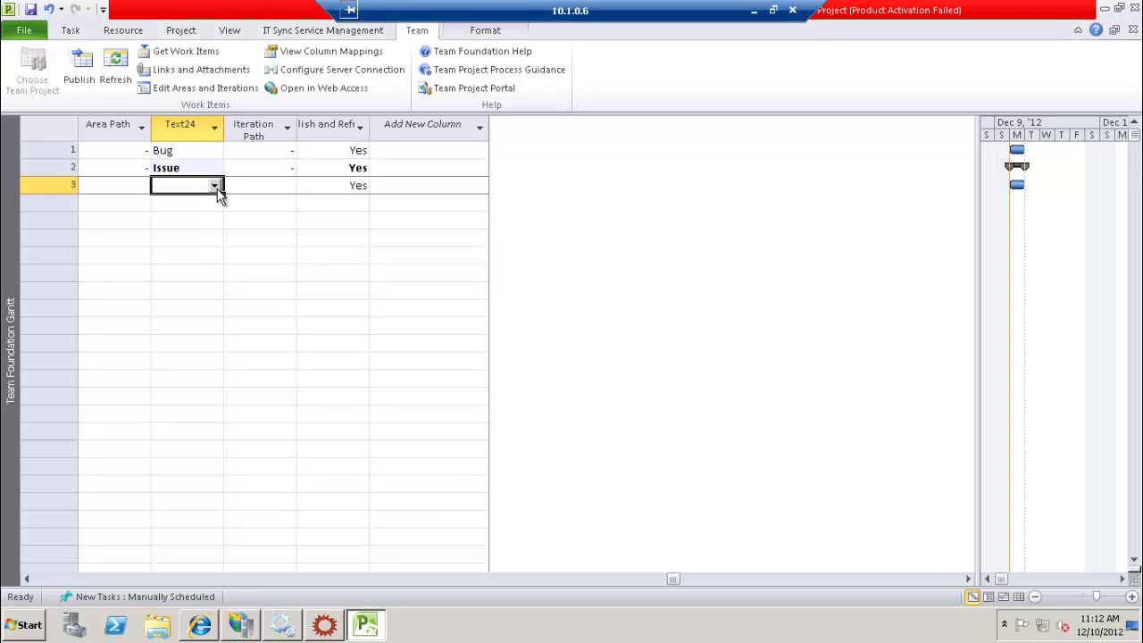
click(215, 186)
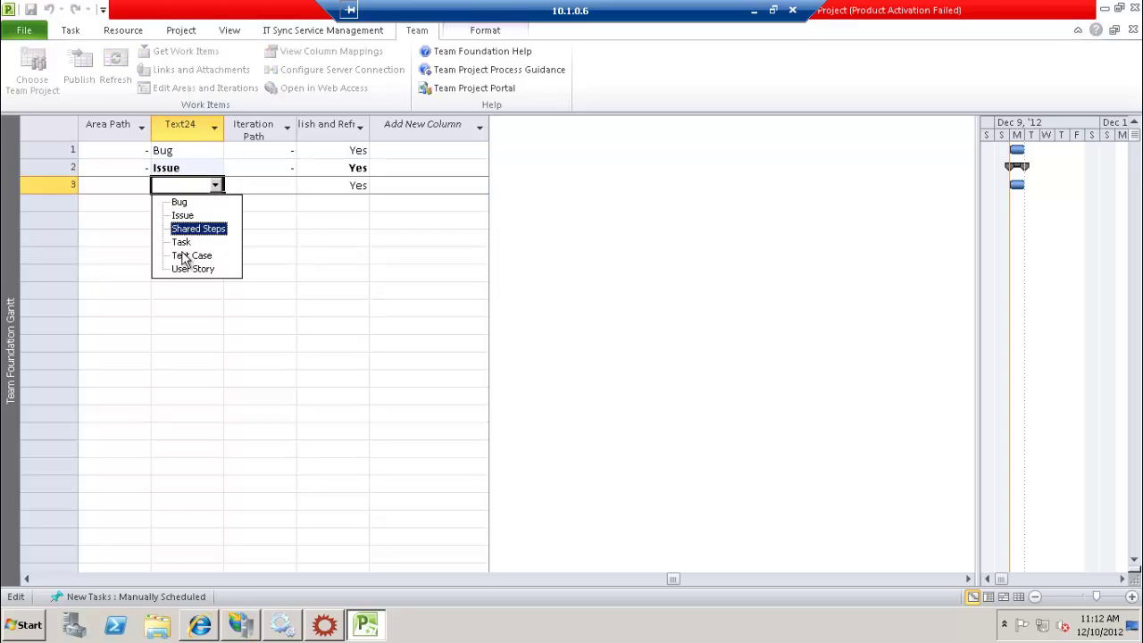
click(181, 242)
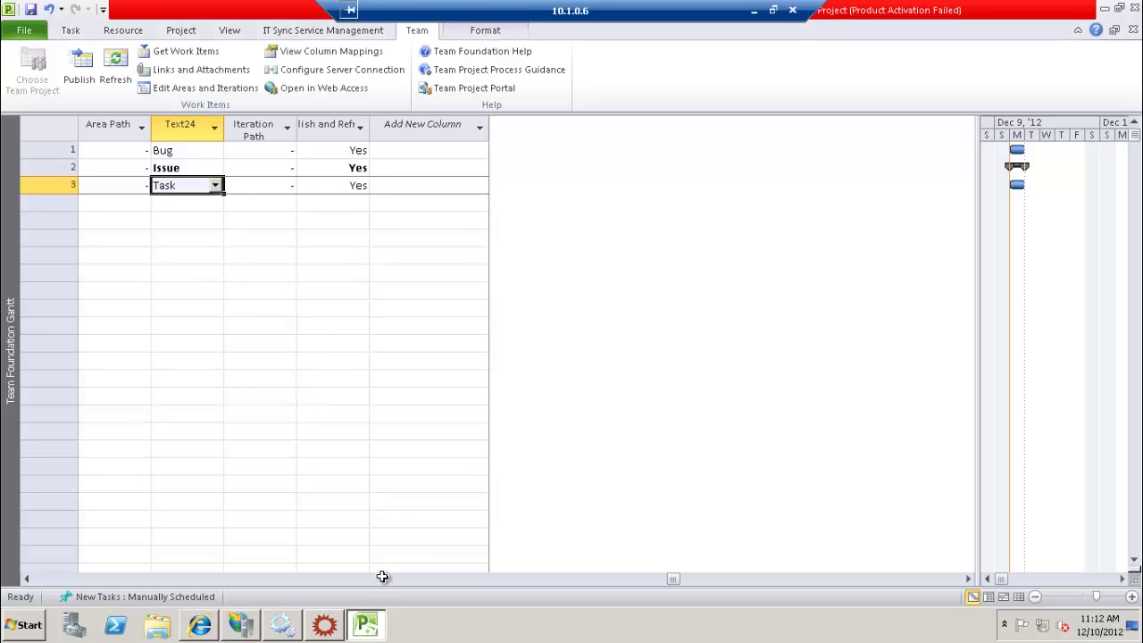
Publish the tasks to Team Foundation Server, check their new IDs, and switch to Team Web Access.
click(87, 73)
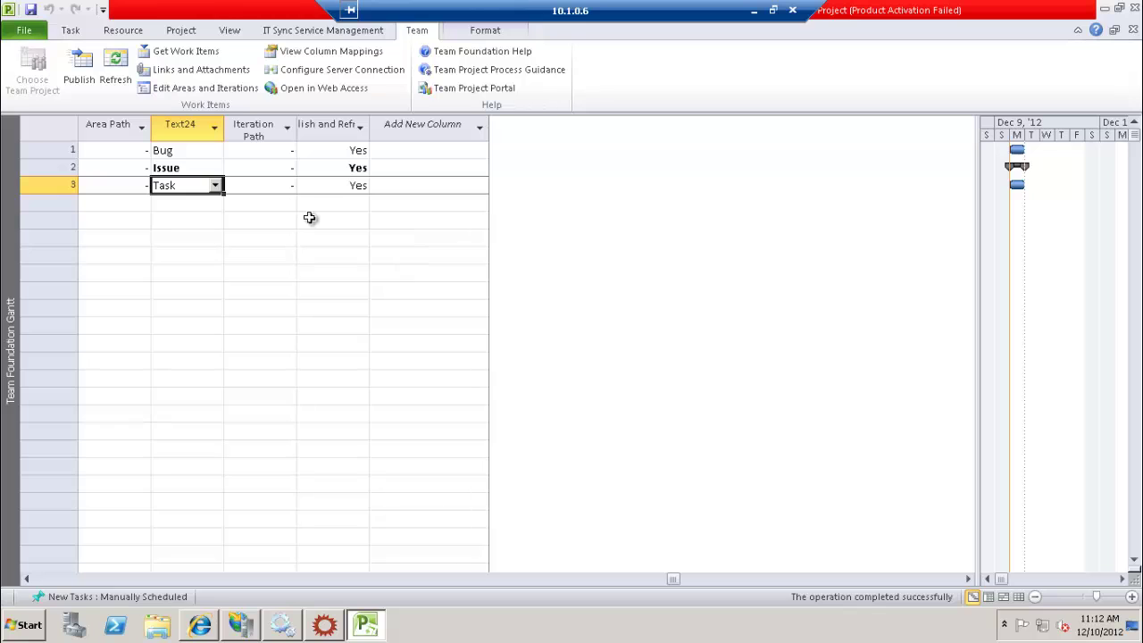
click(147, 580)
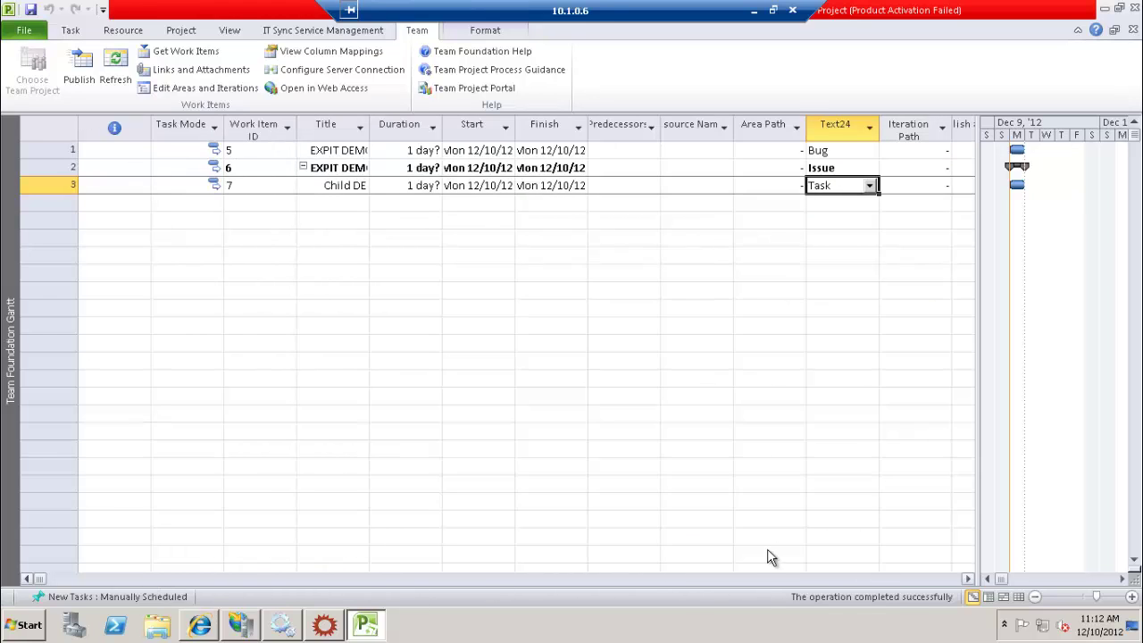
click(62, 579)
click(62, 580)
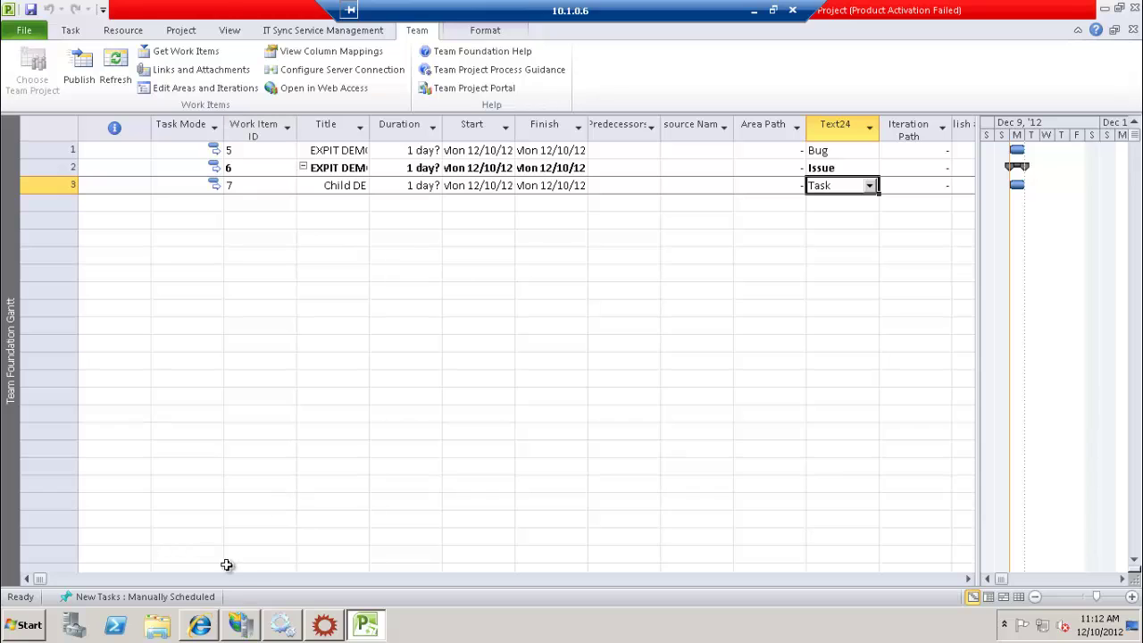
click(204, 625)
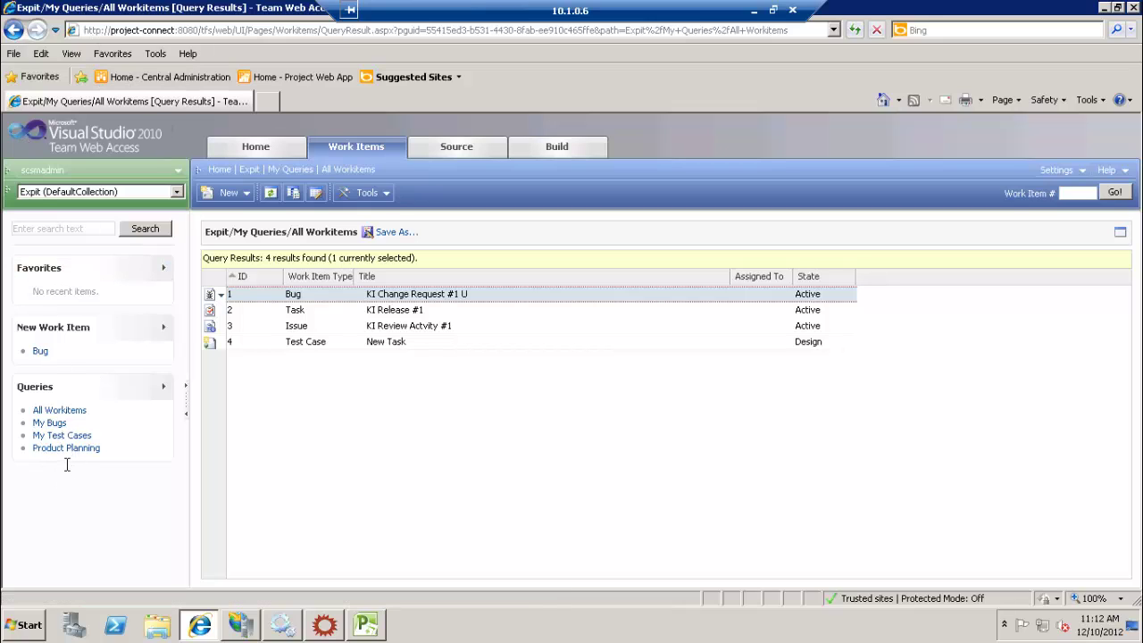
Rerun the All Workitems query with the admin credentials and select the newly published Expit items.
click(61, 411)
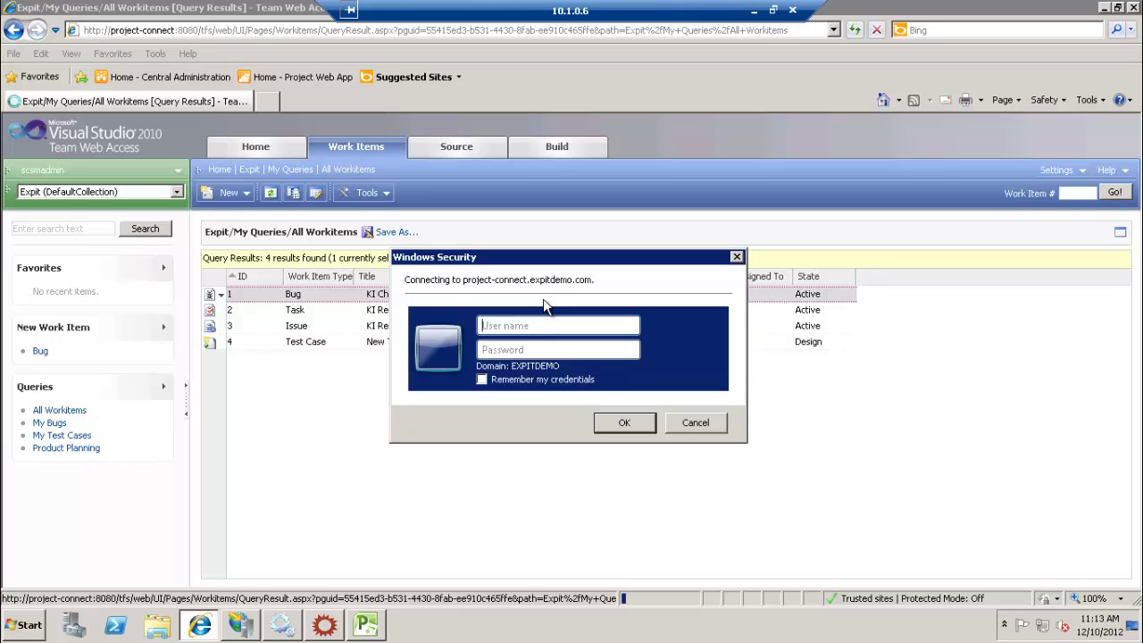
text(scsmadmin)
key(Tab)
click(616, 425)
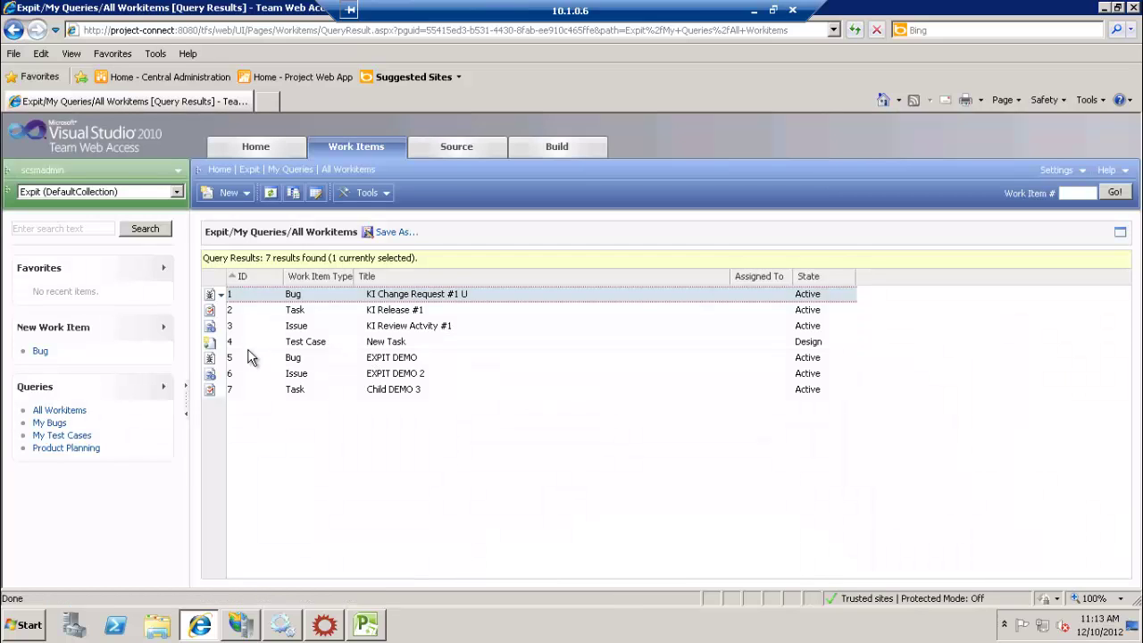
click(214, 358)
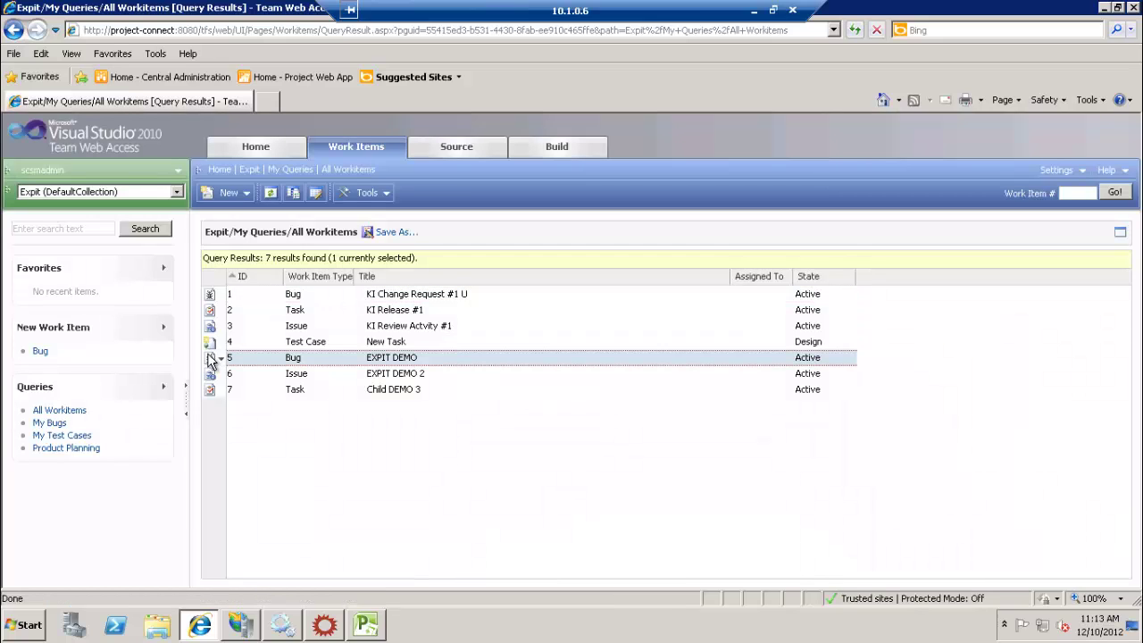
key(Down)
key(Down)
Select EXPIT DEMO 2, then connect the new Project3 plan to the Service Manager sync service.
click(386, 373)
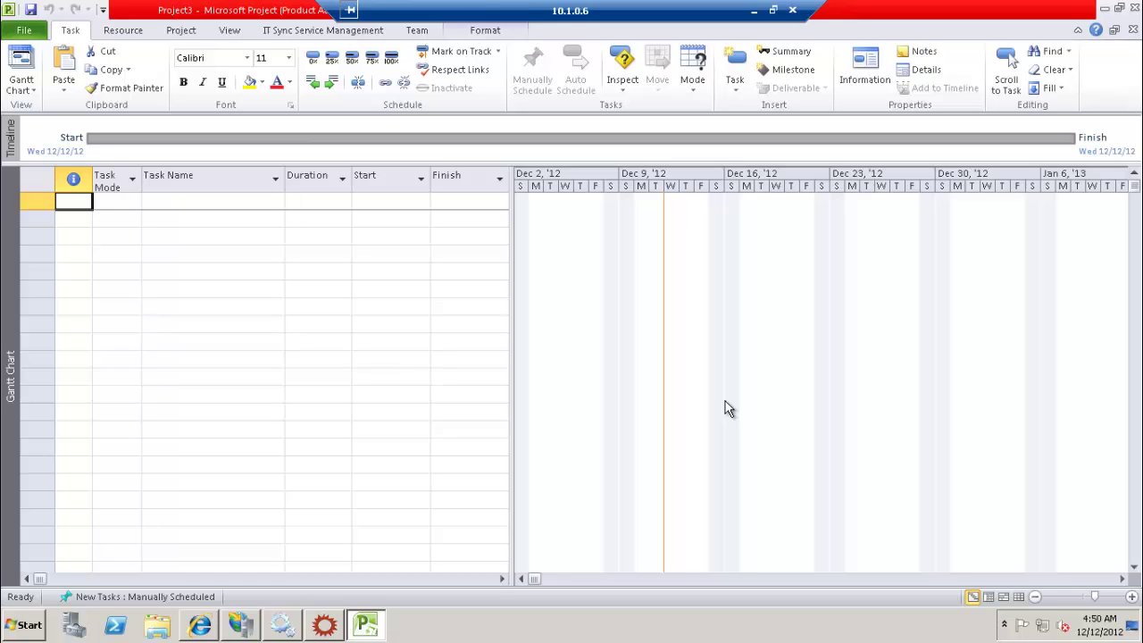
click(302, 32)
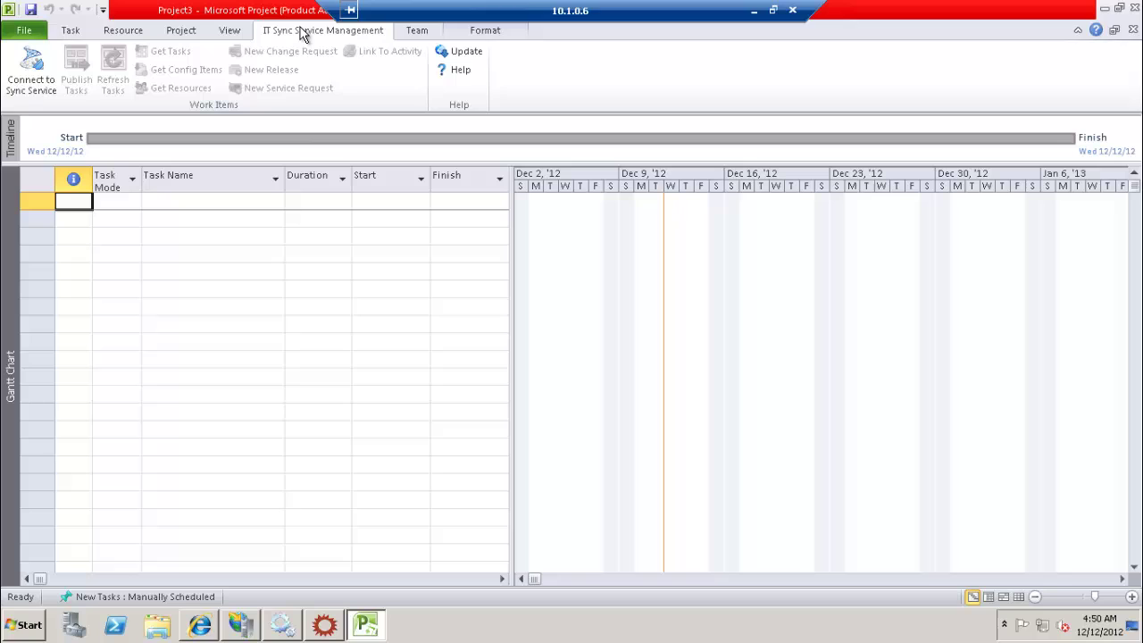
click(34, 79)
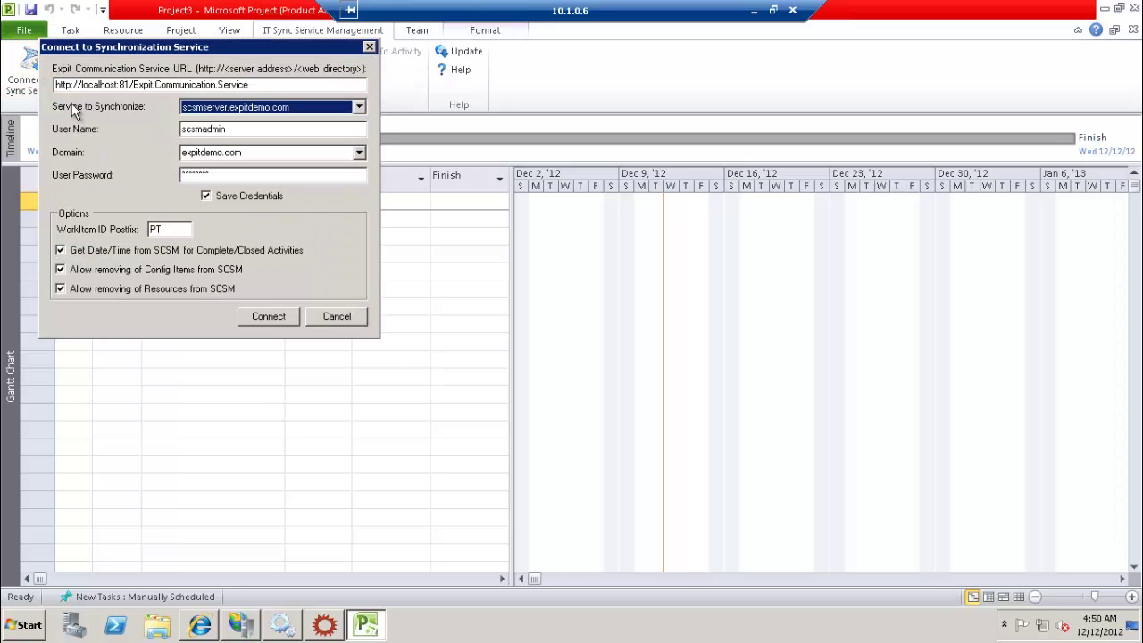
click(266, 317)
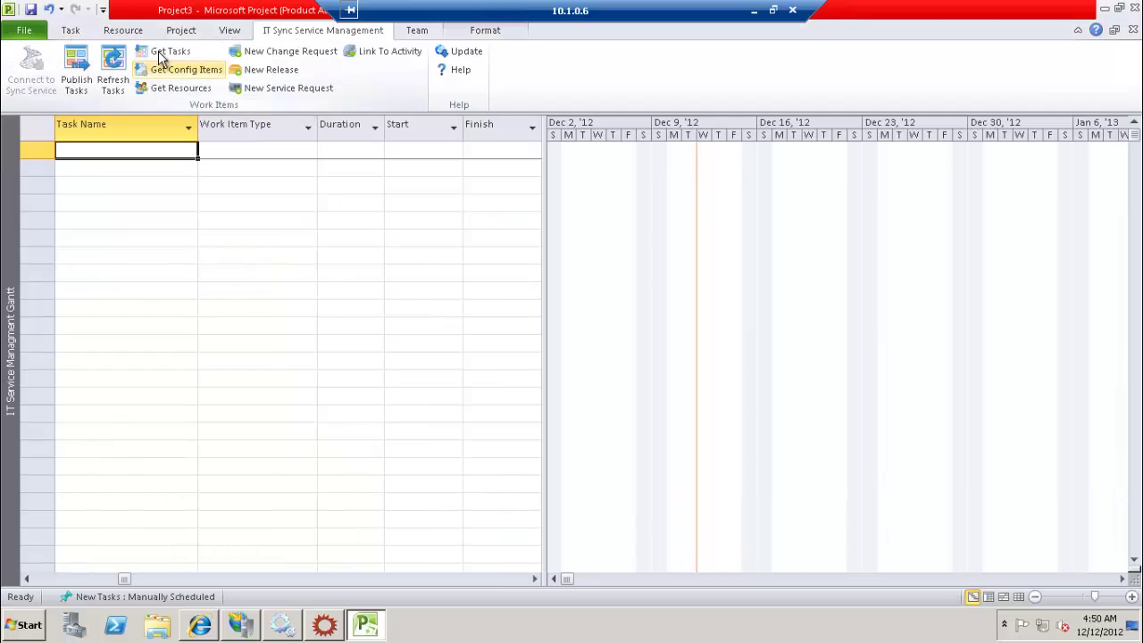
Import change request CR15PT New Task from Service Manager into the plan.
click(161, 56)
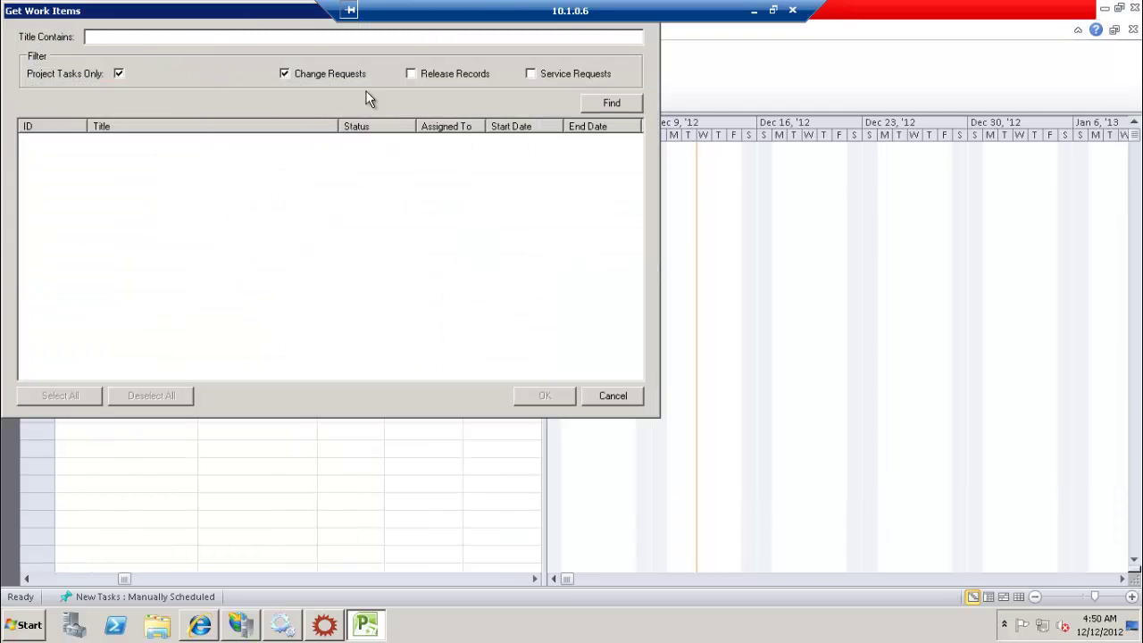
click(531, 74)
click(597, 106)
click(91, 184)
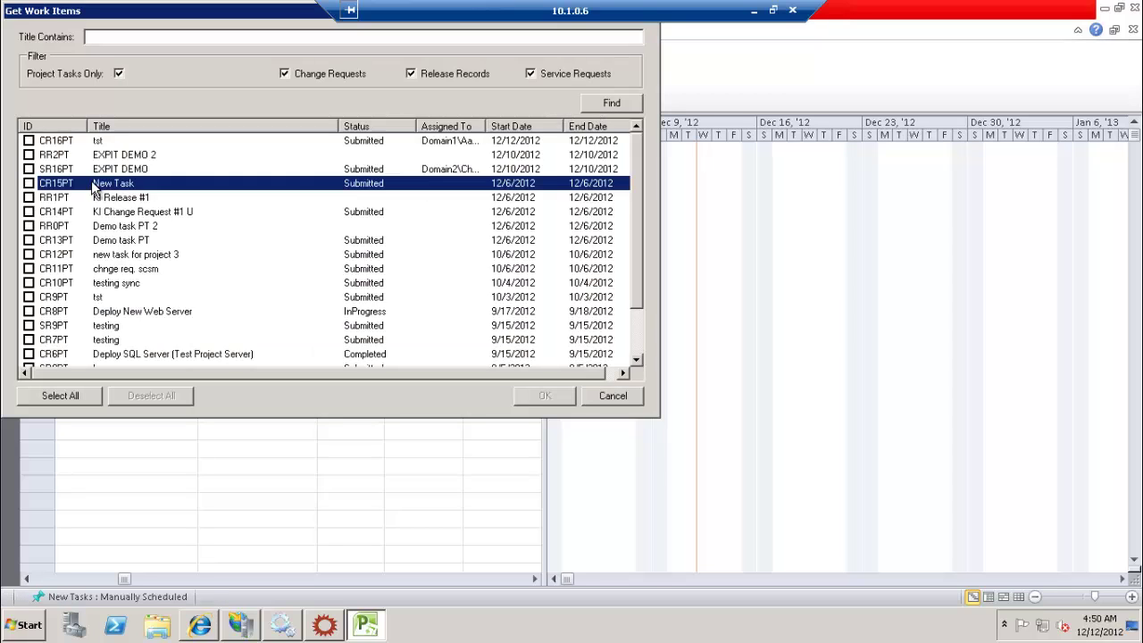
click(29, 183)
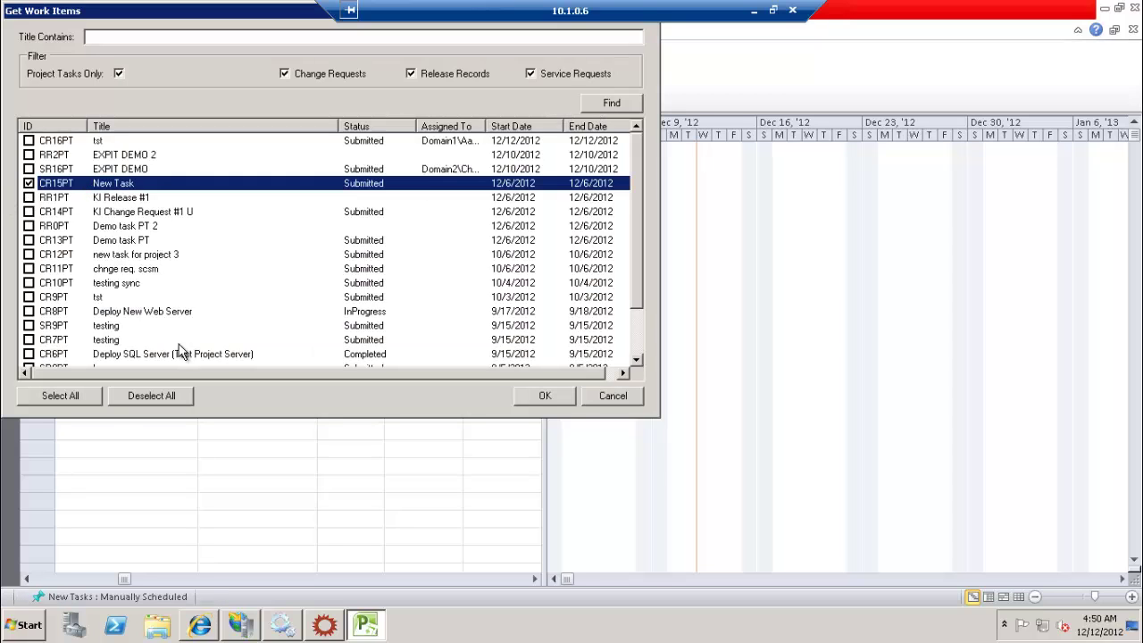
click(547, 402)
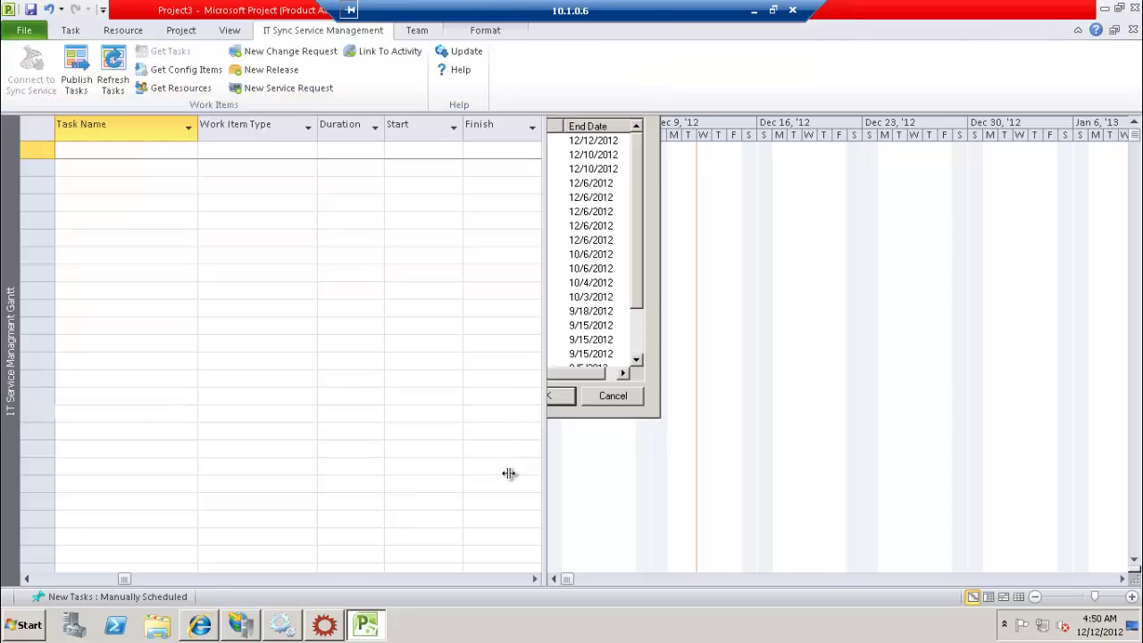
Search configuration items for 'server' and add EXPITDEMO\RAS and IAS Servers to the task.
click(184, 73)
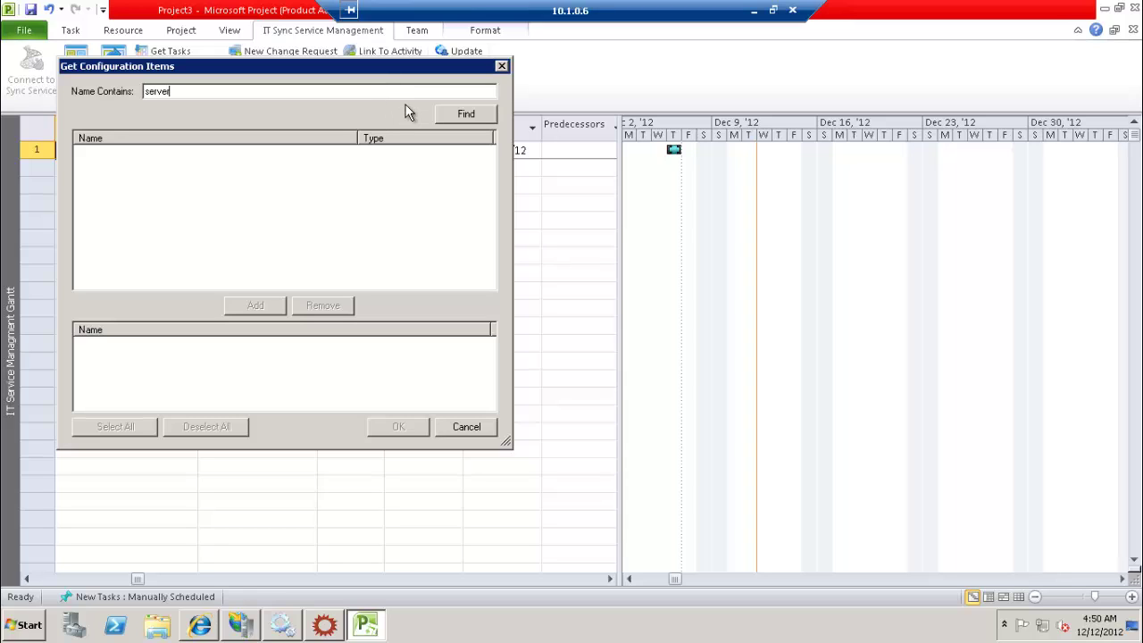
text(server)
click(440, 115)
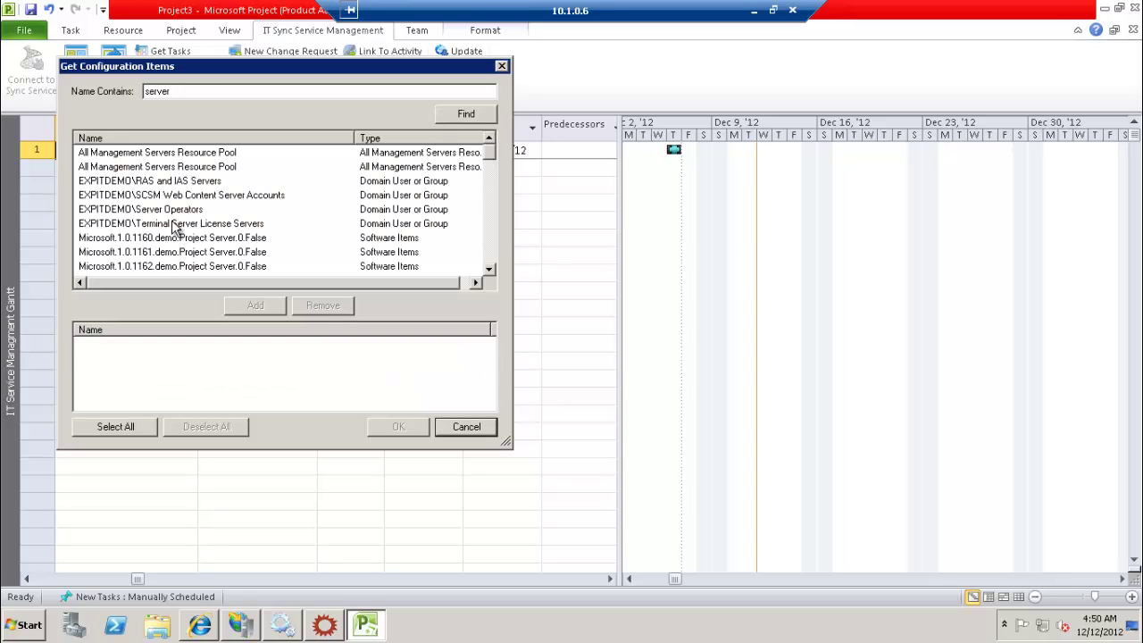
click(179, 182)
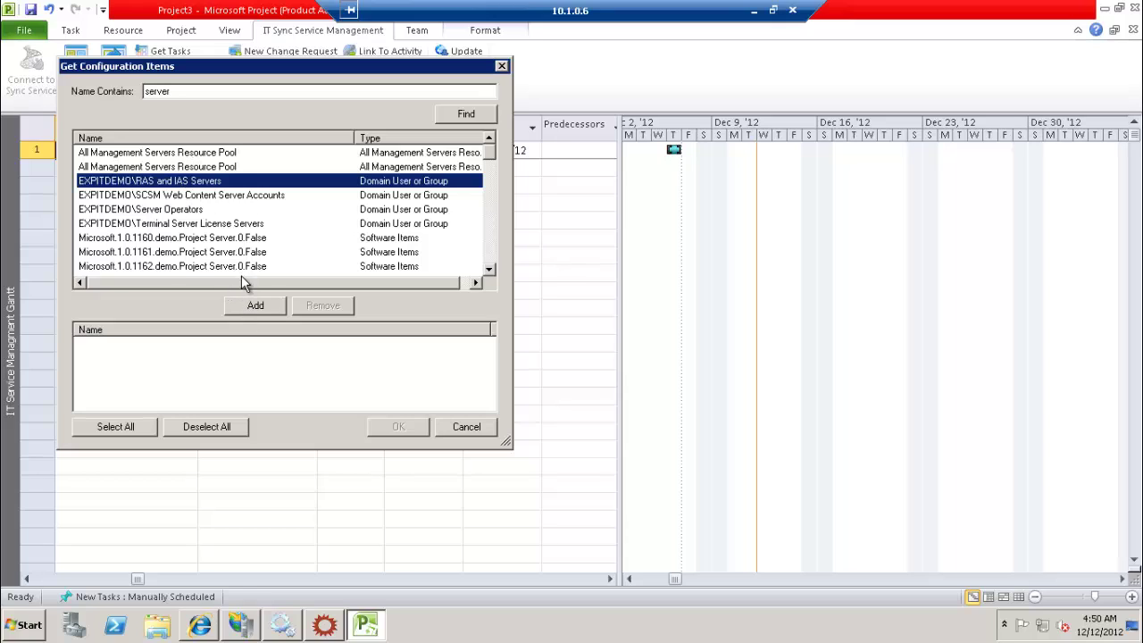
click(255, 306)
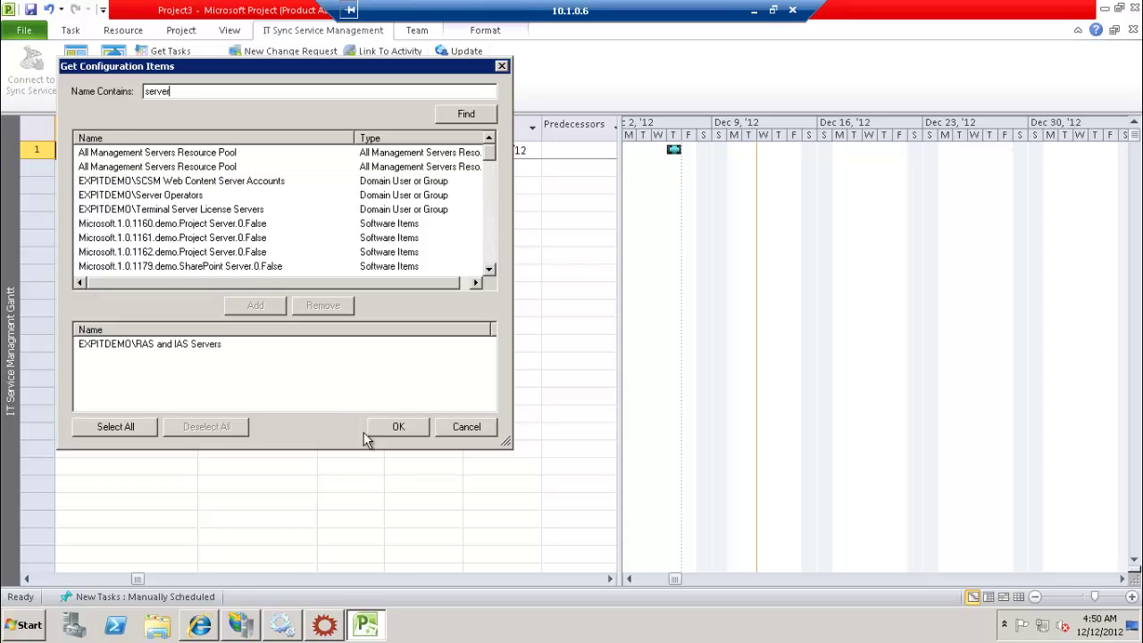
click(397, 427)
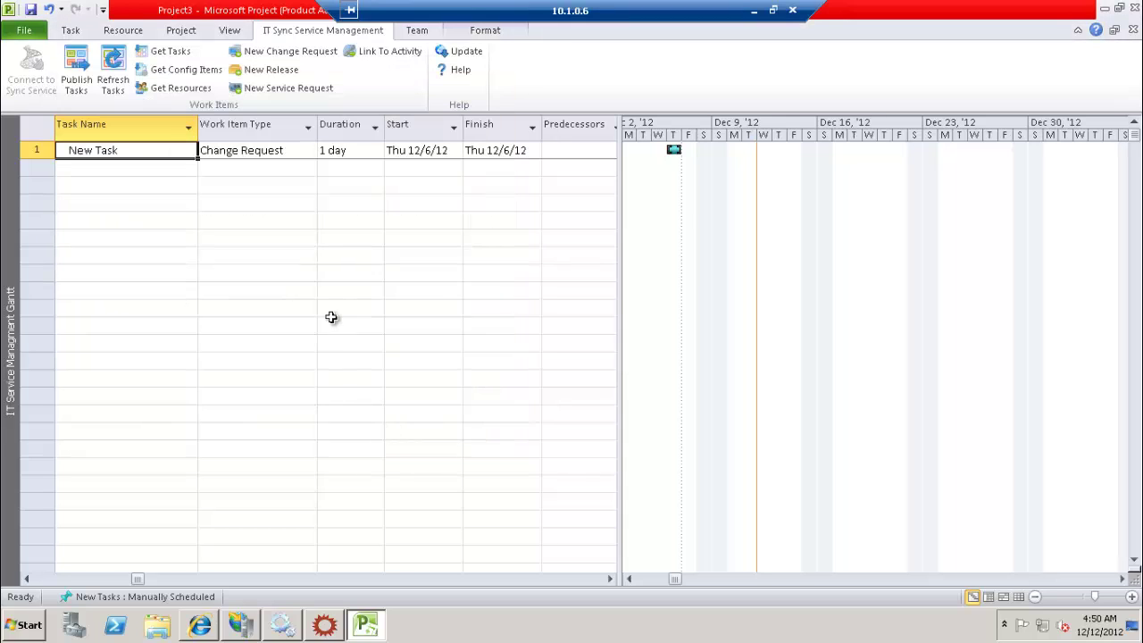
Bring in resources from Service Manager and assign one to the New Task change request.
click(179, 93)
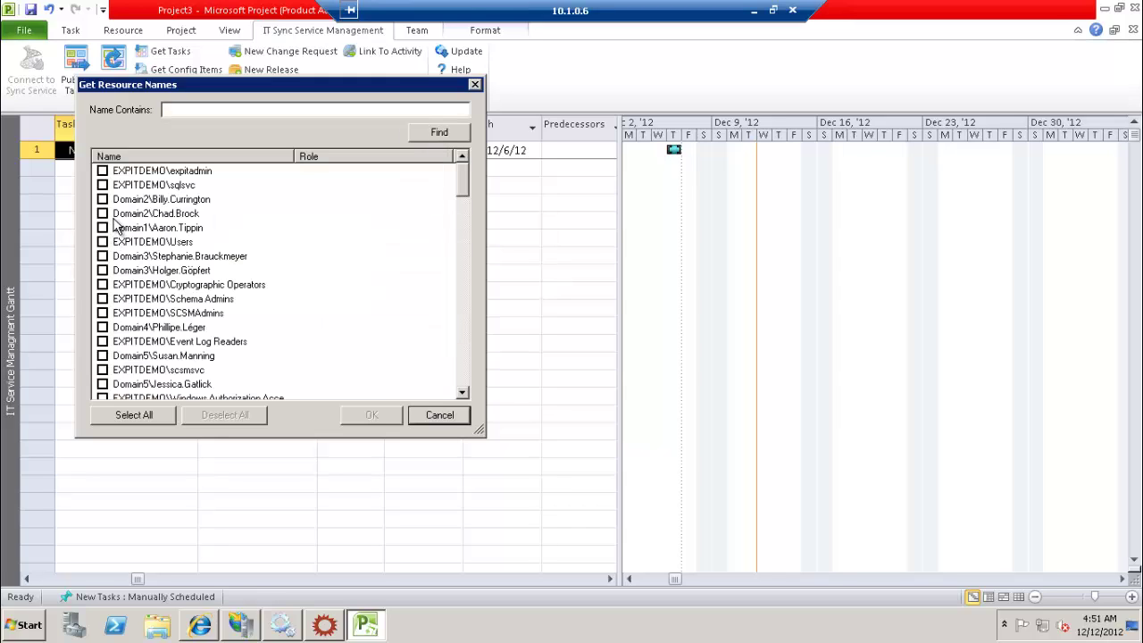
click(103, 200)
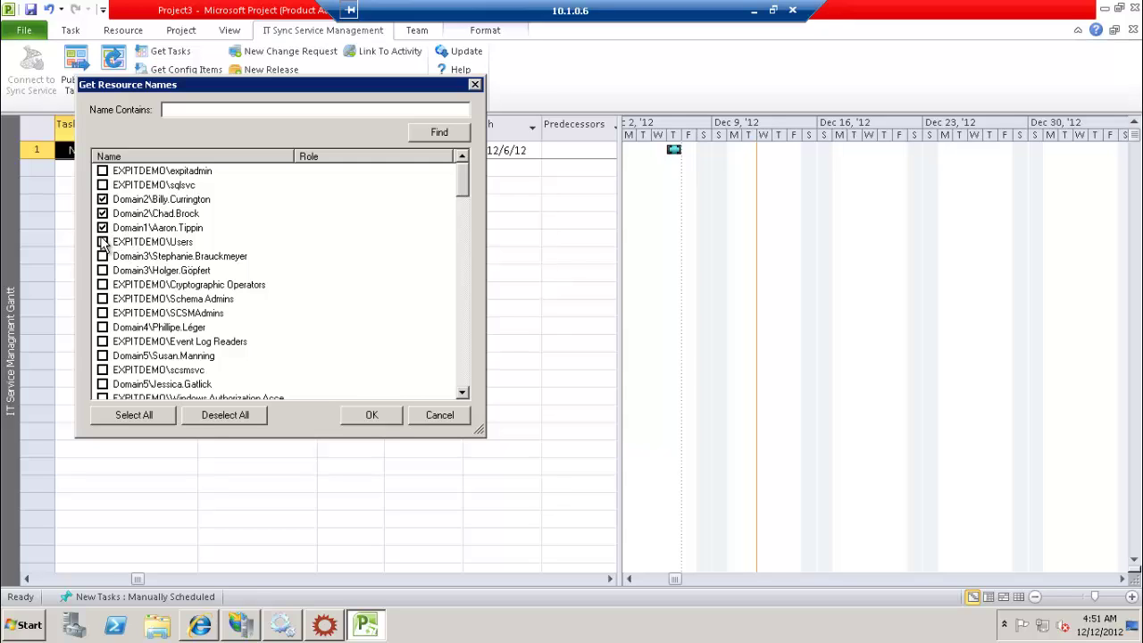
click(350, 420)
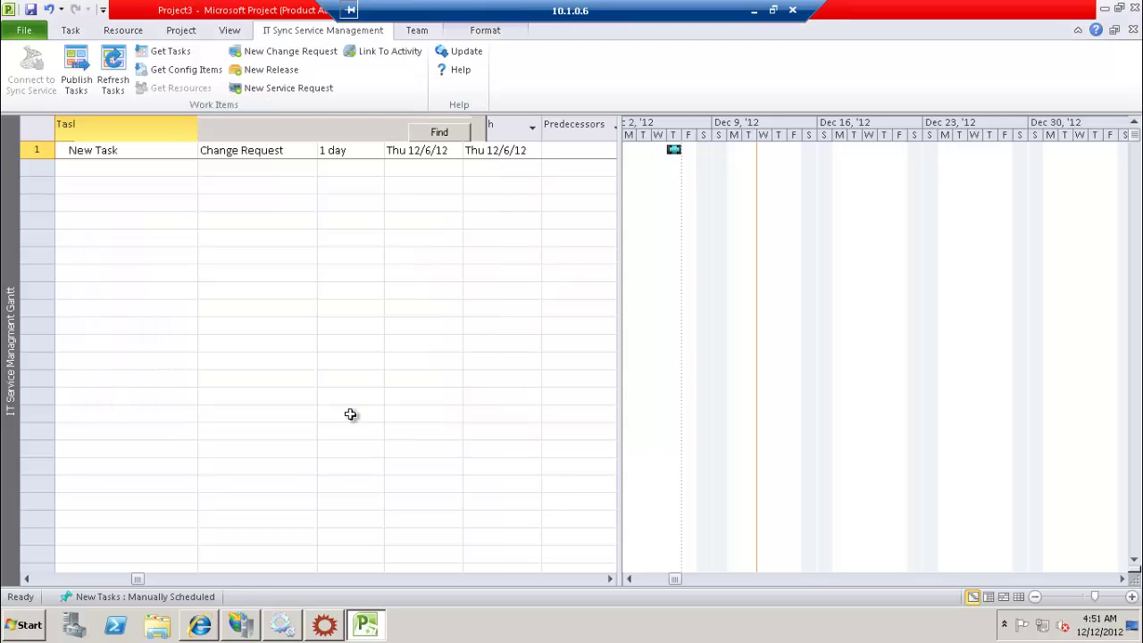
drag(619, 255, 669, 230)
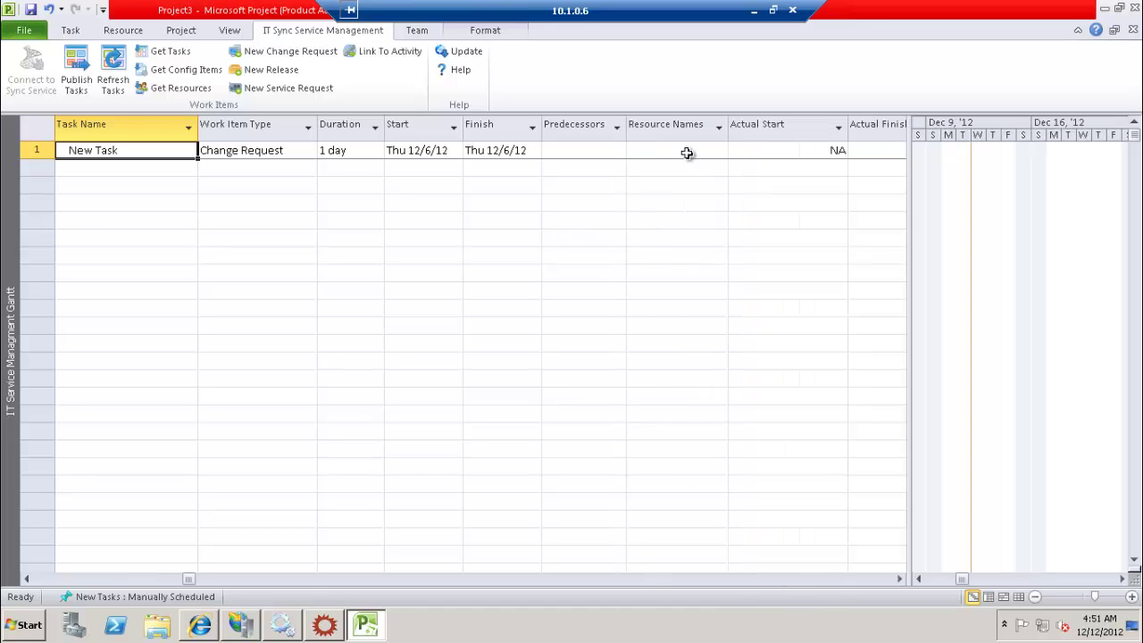
click(721, 152)
click(719, 150)
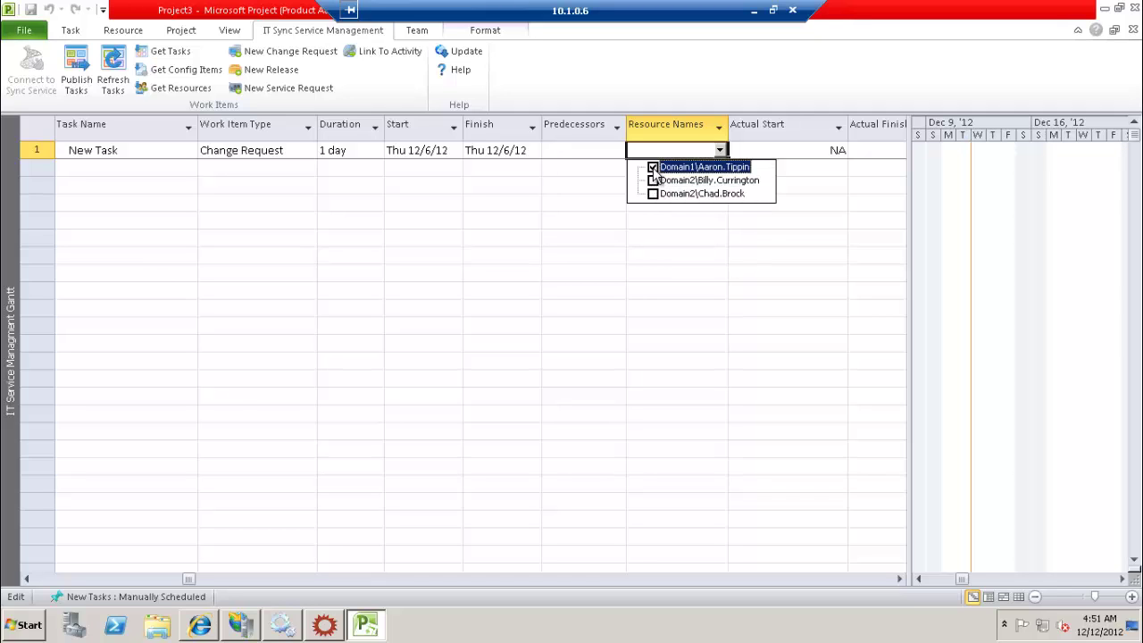
click(684, 241)
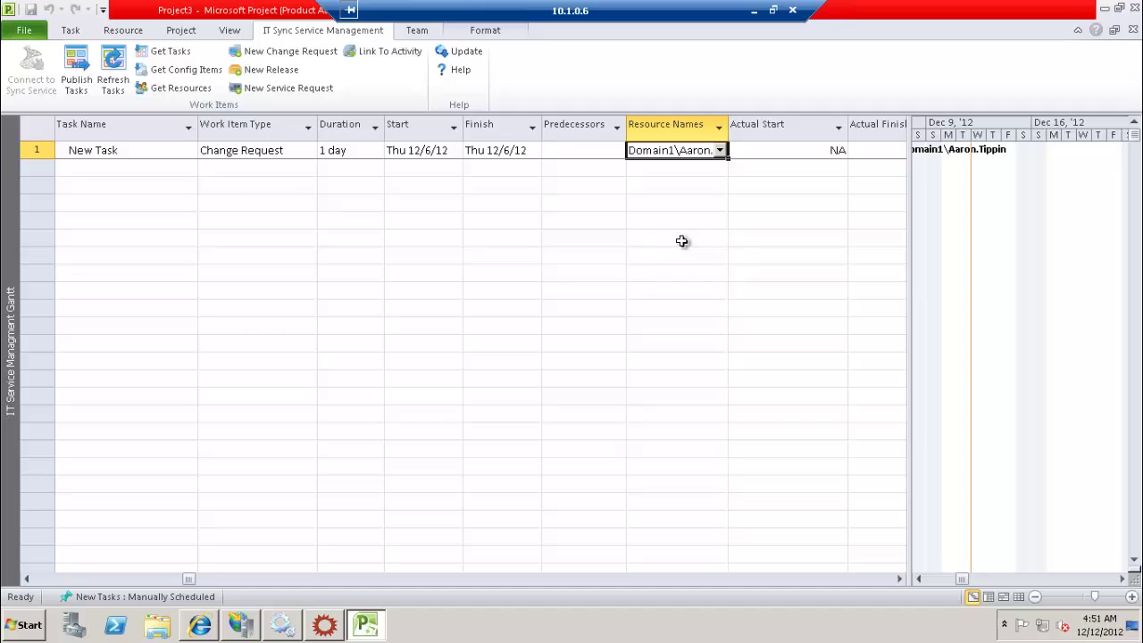
Autofit the Cls column, scroll back, and minimise the Remote Desktop session.
click(898, 582)
click(898, 582)
click(898, 582)
click(898, 582)
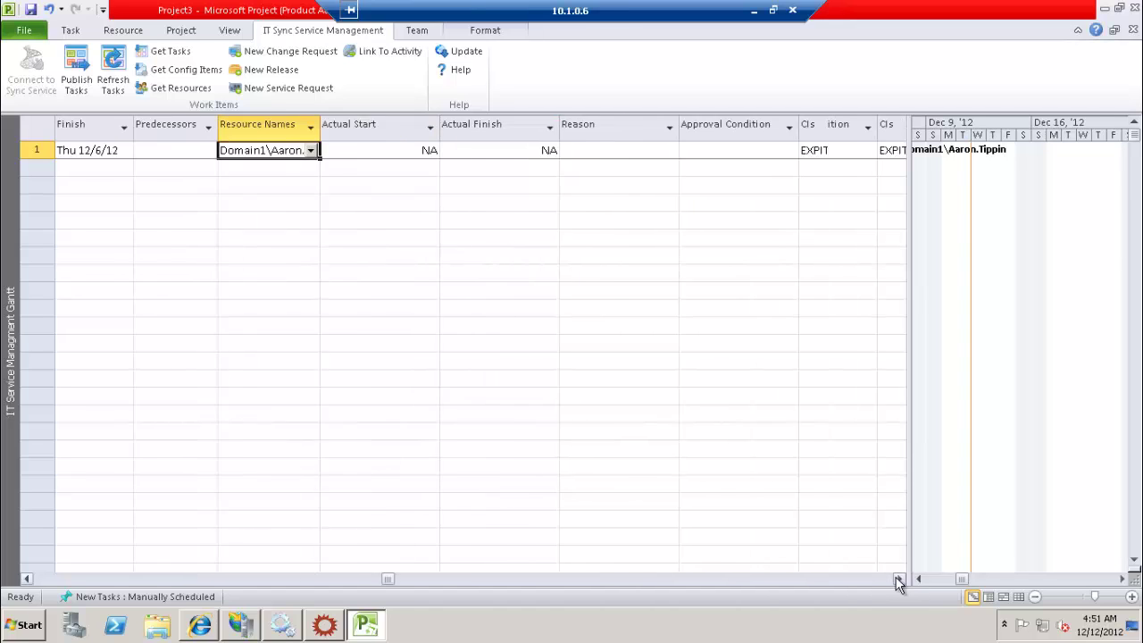
click(898, 582)
click(898, 582)
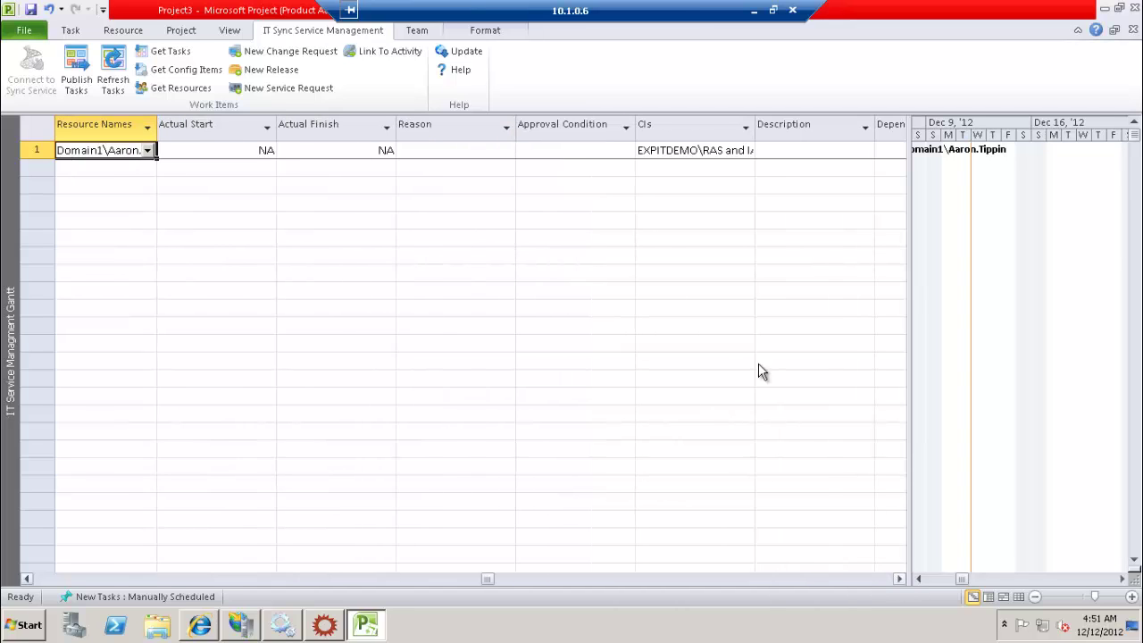
double_click(754, 122)
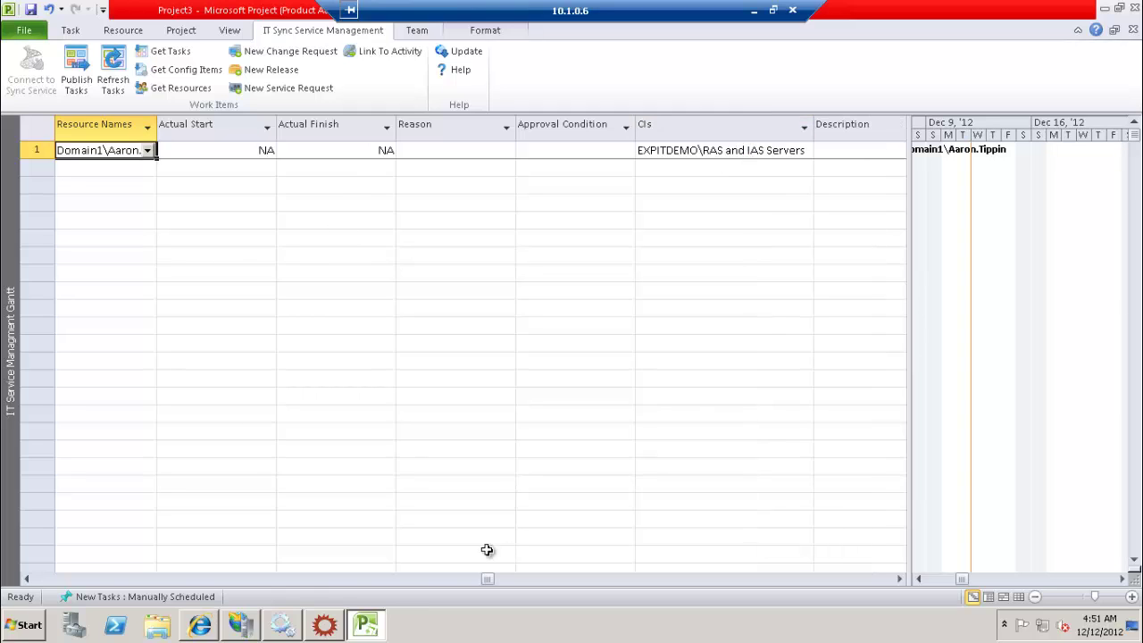
click(67, 577)
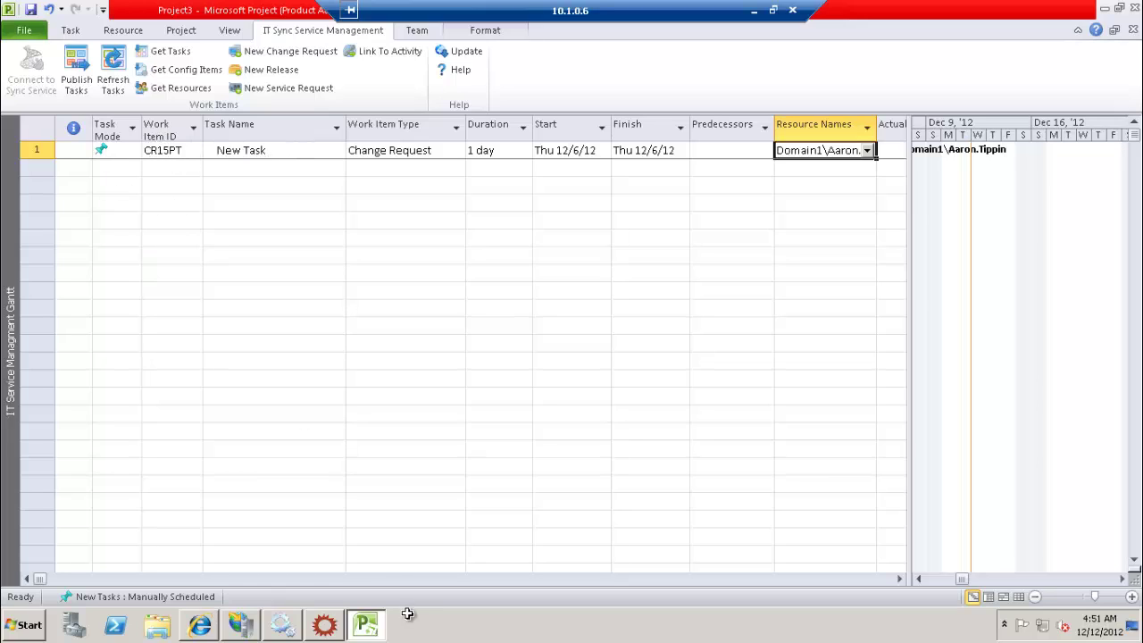
click(755, 15)
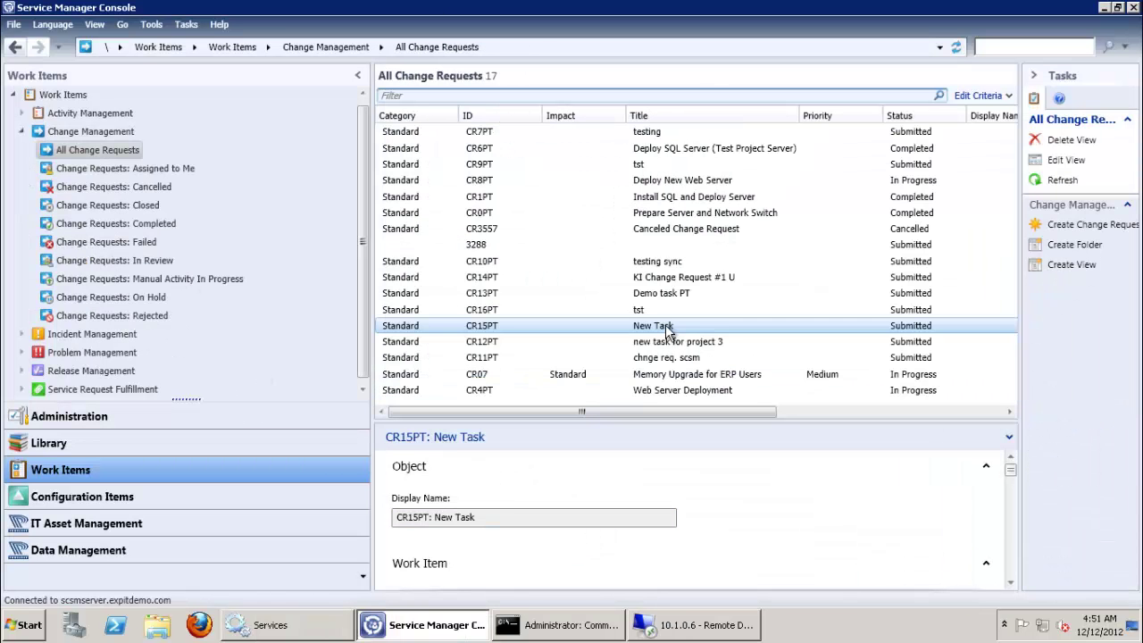
Open CR15PT, check Config Items To Change (empty), and cancel the form.
double_click(665, 327)
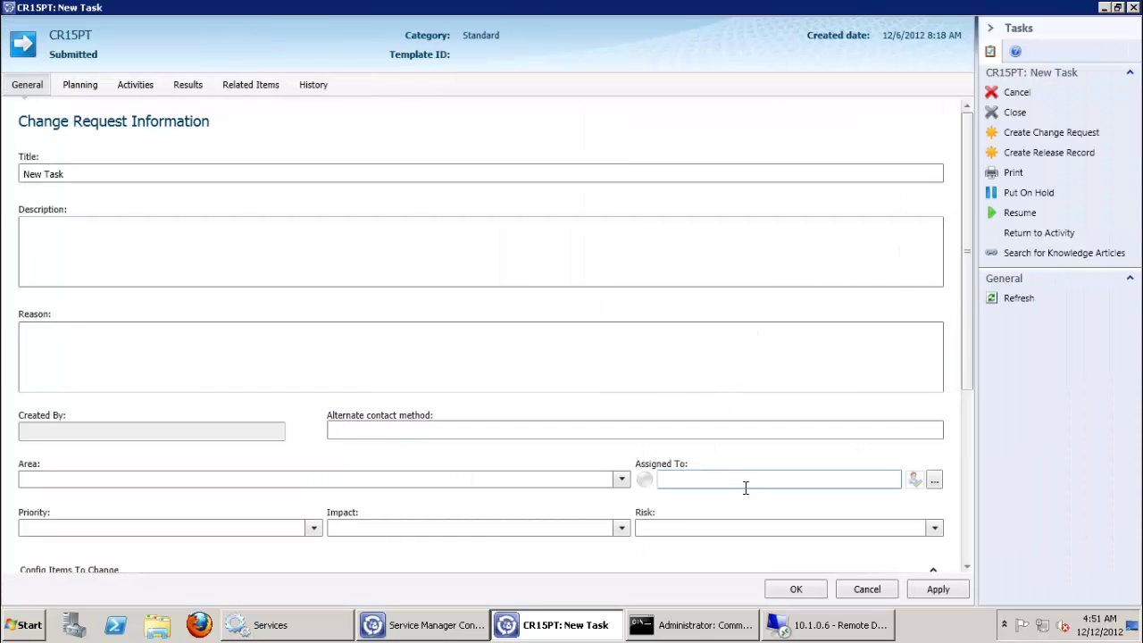
drag(967, 363, 966, 576)
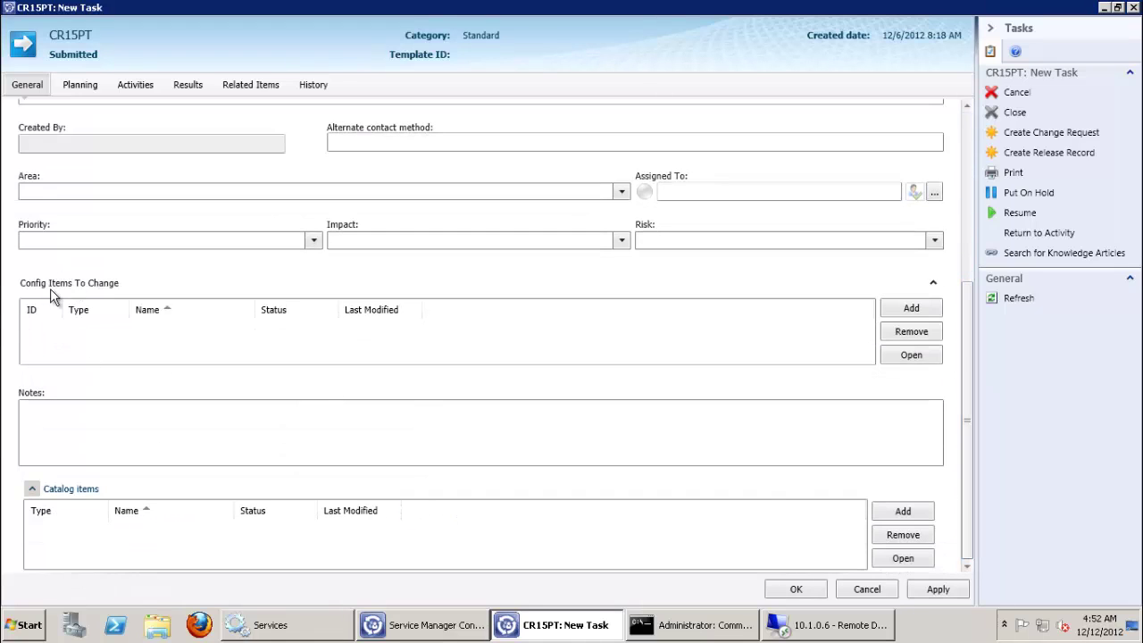
click(864, 590)
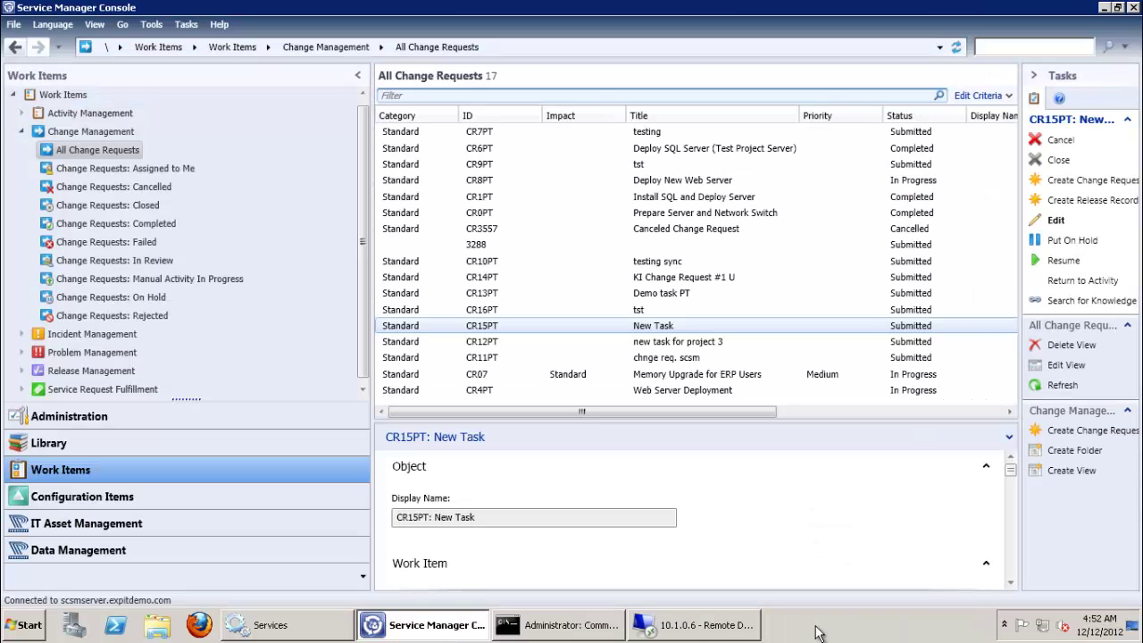
Publish the New Task update from the remote Project window, then minimise the session.
click(737, 628)
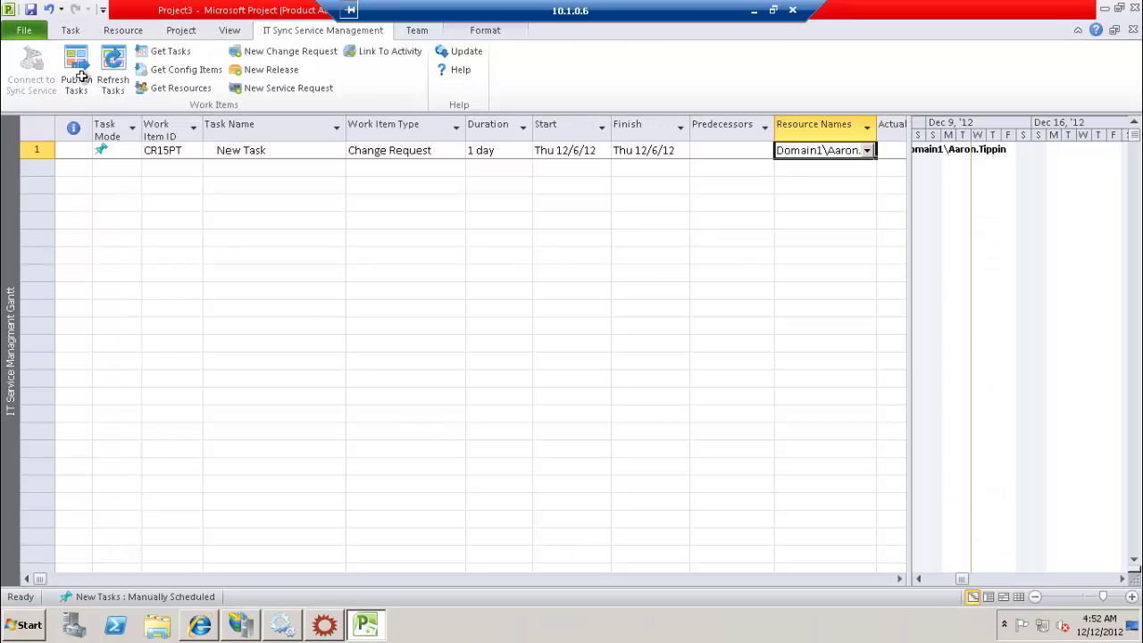
click(77, 83)
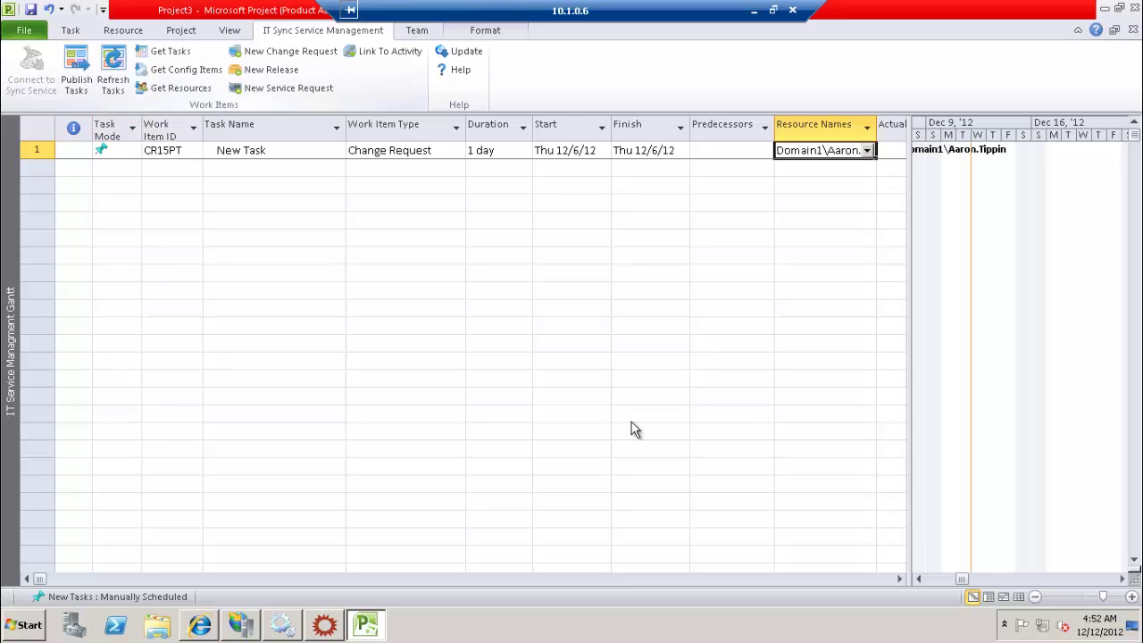
click(752, 17)
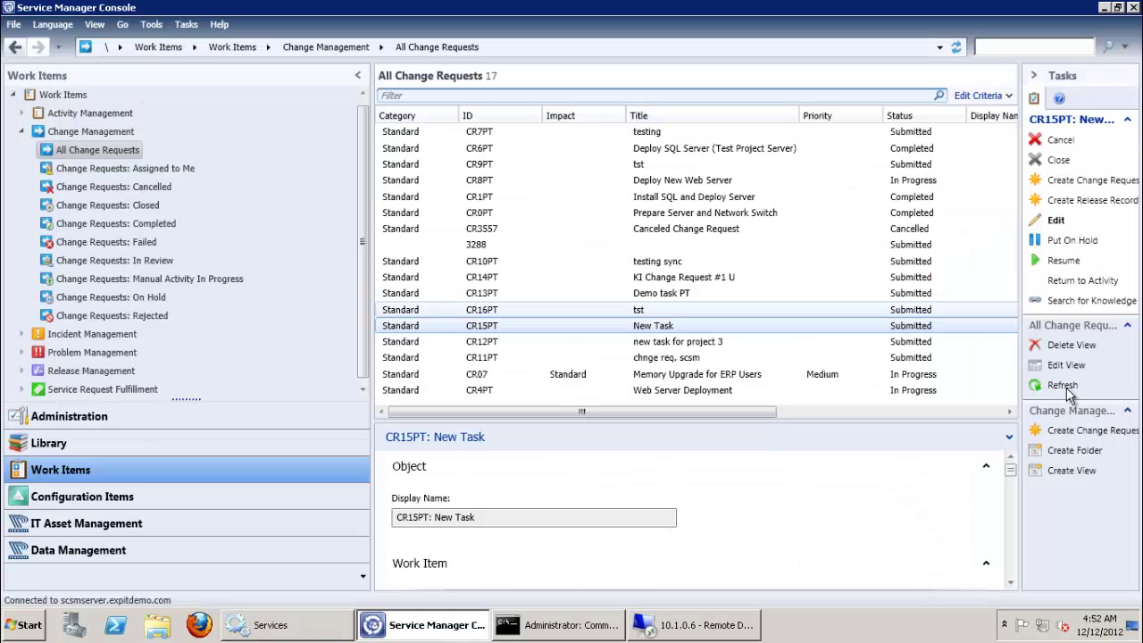
Refresh the list, reopen CR15PT, and widen the config item Name column to show EXPITDEMO\RAS and IAS Servers.
click(1063, 386)
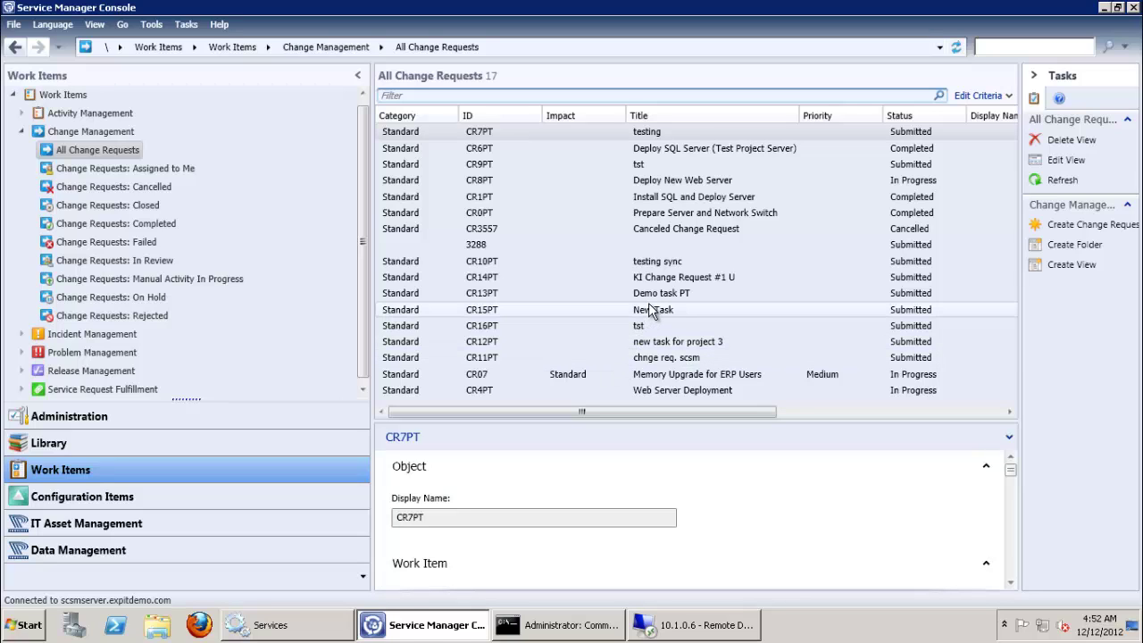
click(651, 310)
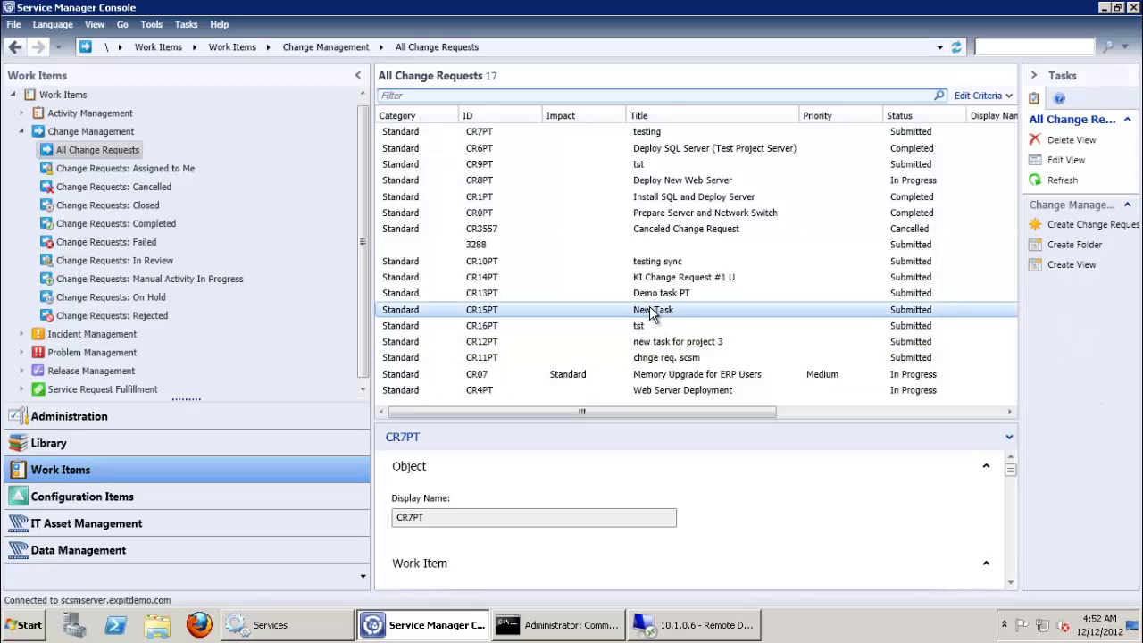
double_click(651, 310)
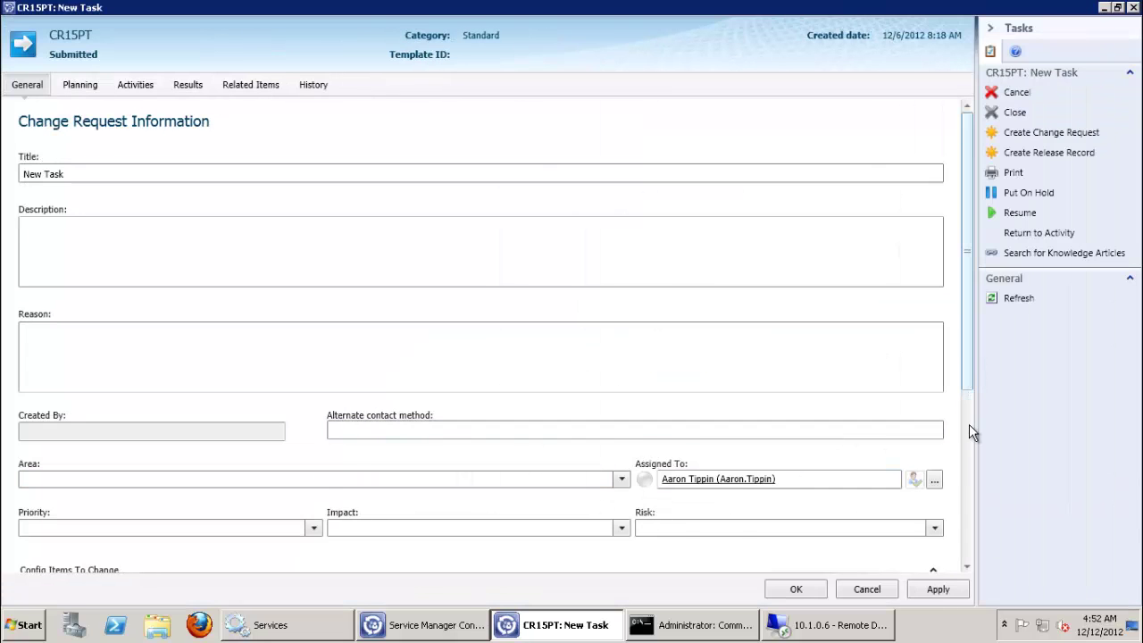
scroll(968, 424, down, 2)
scroll(966, 504, down, 4)
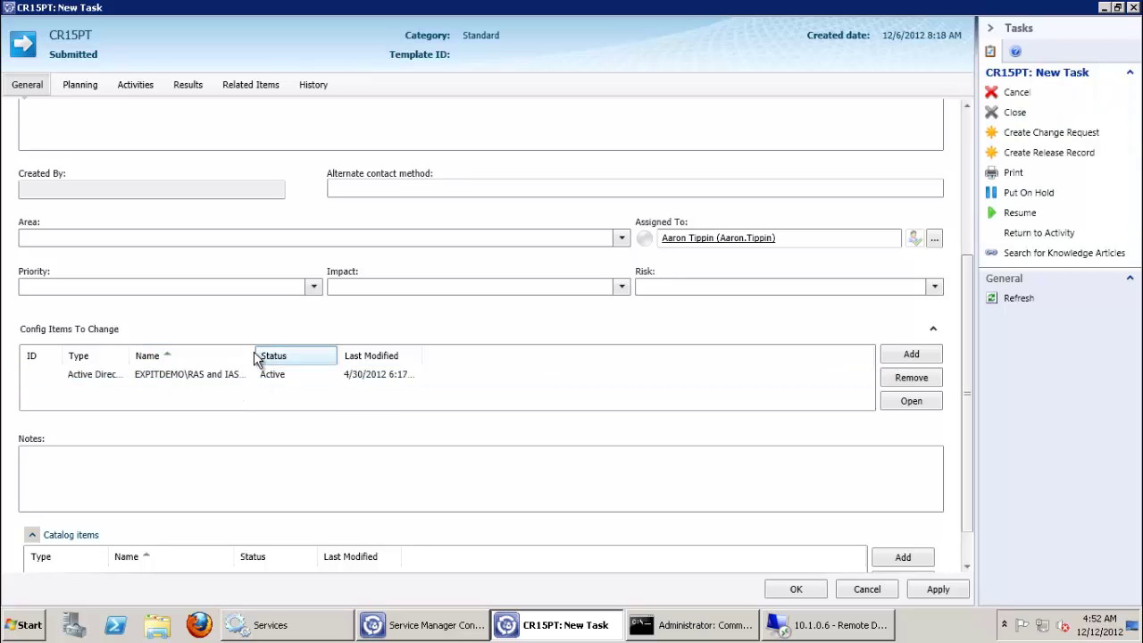
drag(254, 357, 344, 357)
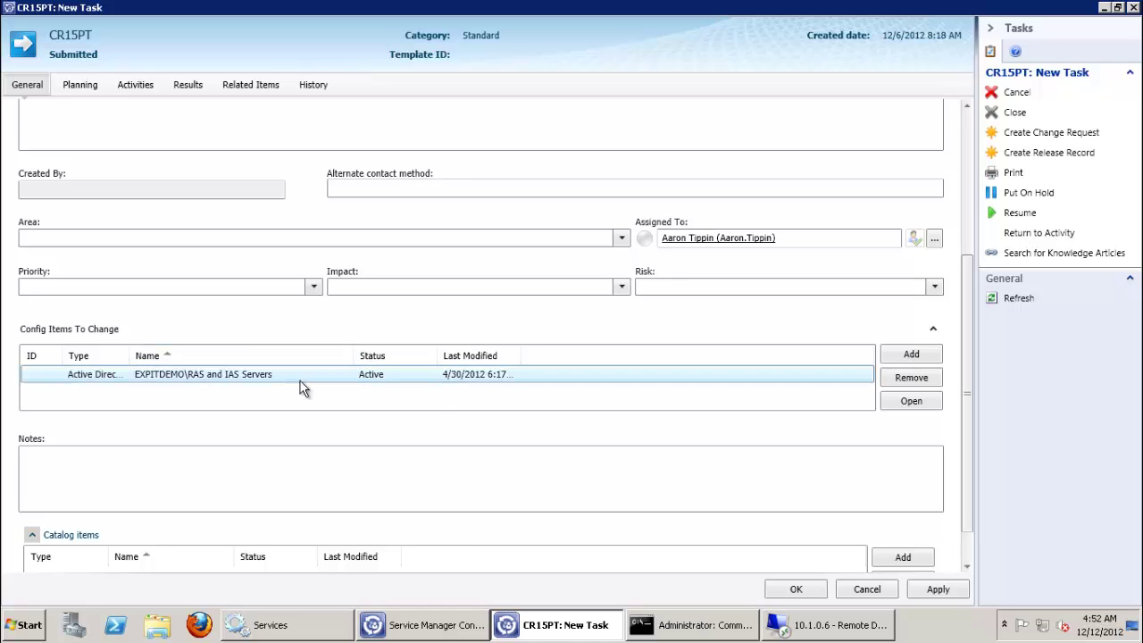